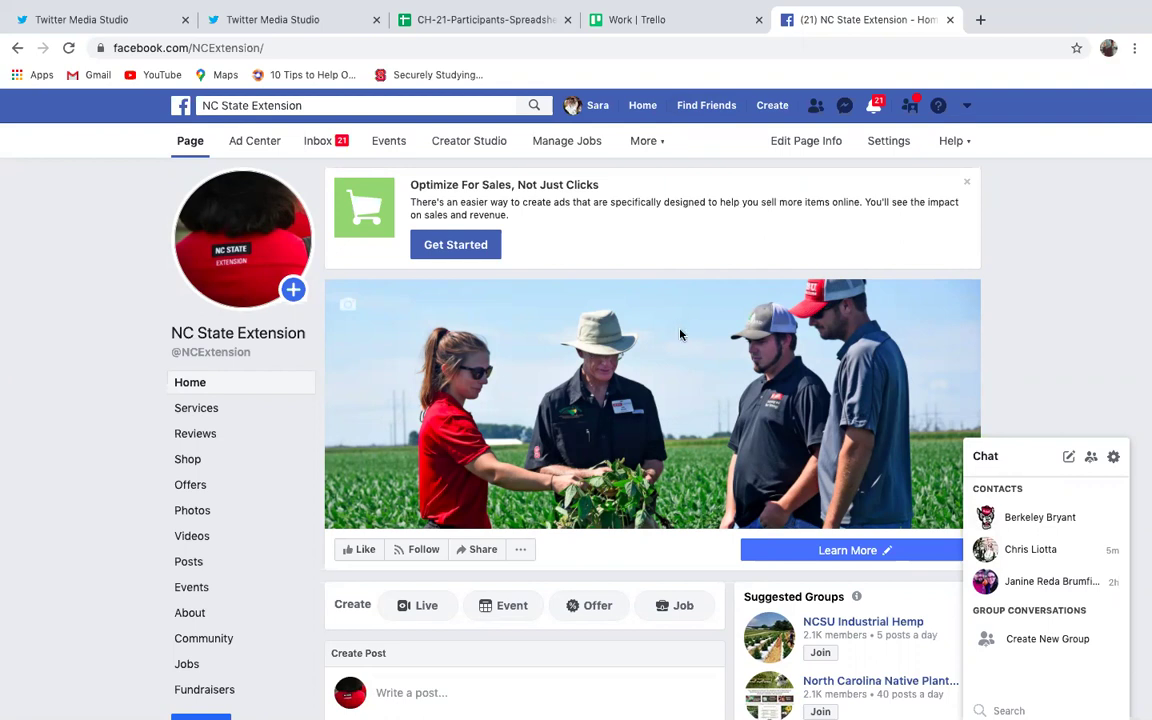
- Open the NC State Extension page's Insights and set the page summary period to the last 28 days
scroll(682, 303, down, 1)
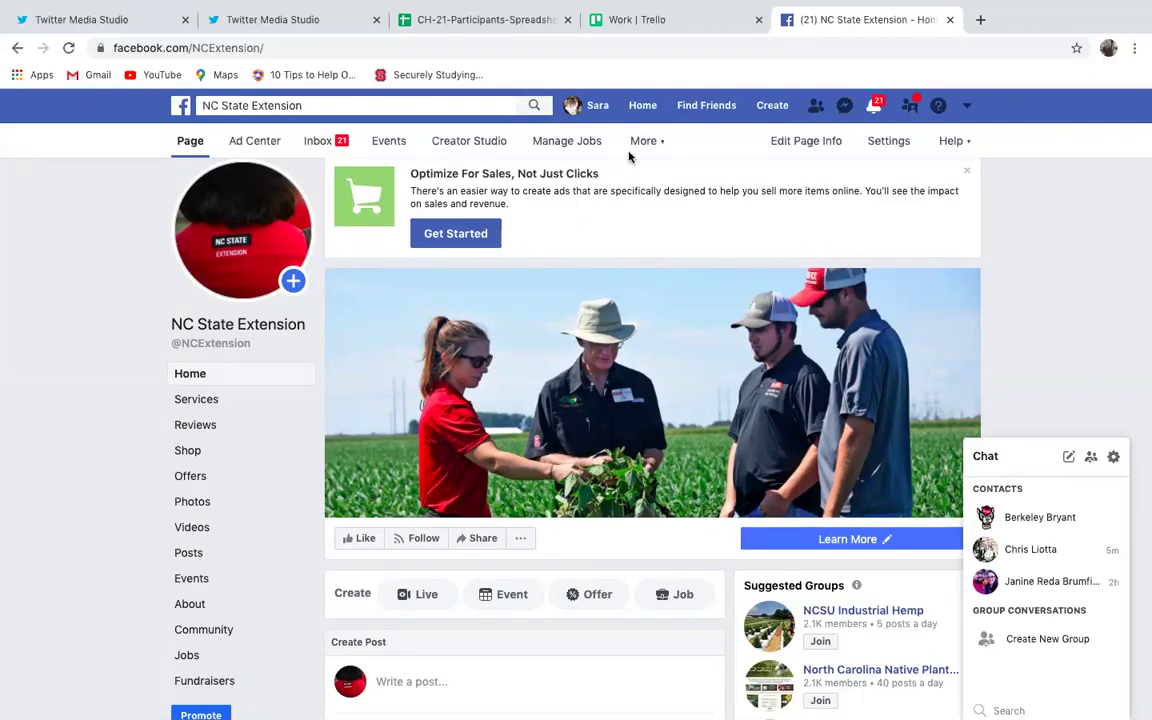
click(659, 143)
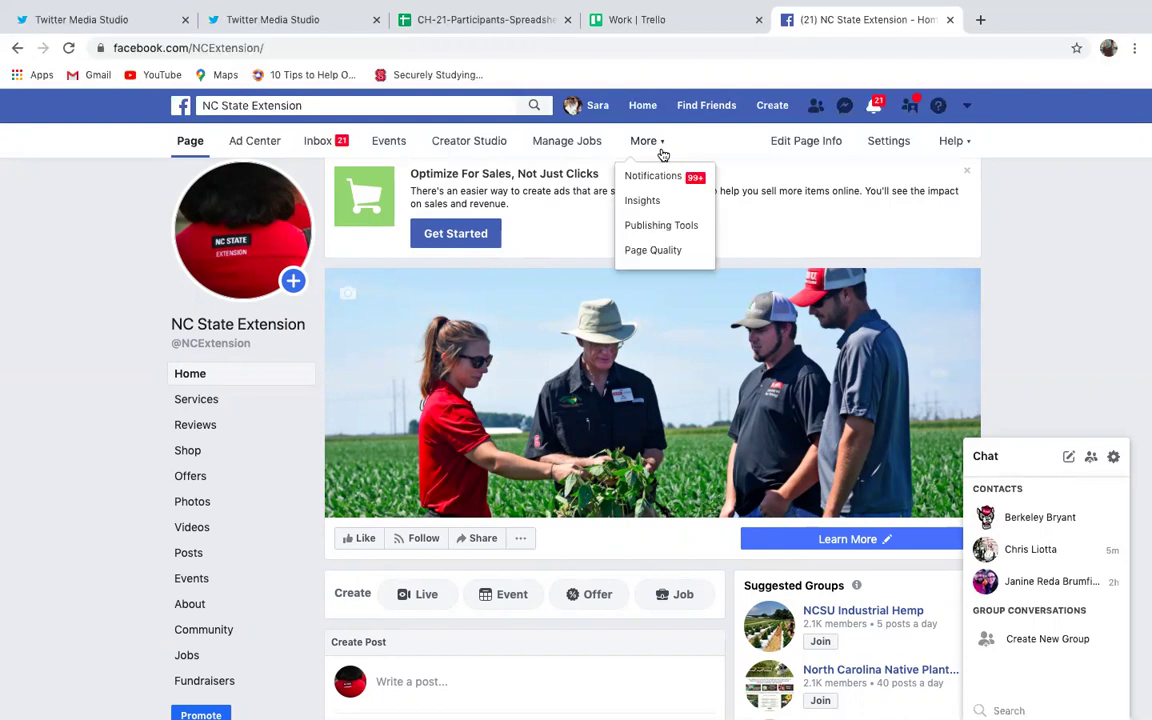
click(642, 204)
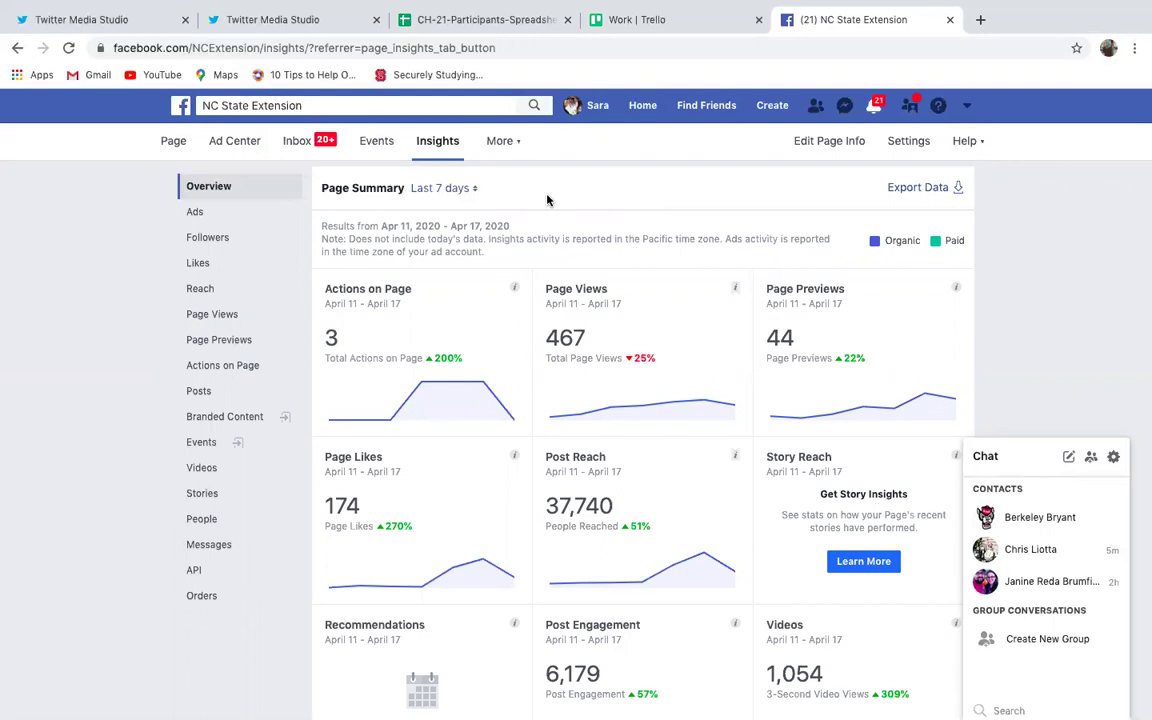
click(474, 192)
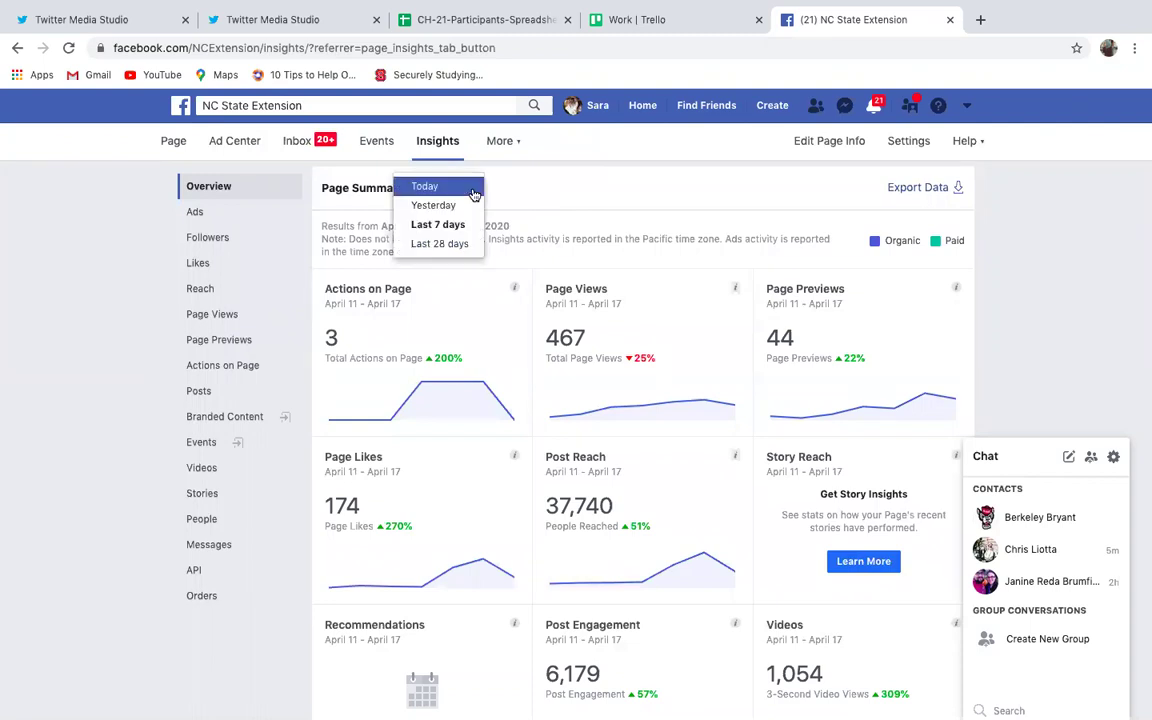
click(450, 248)
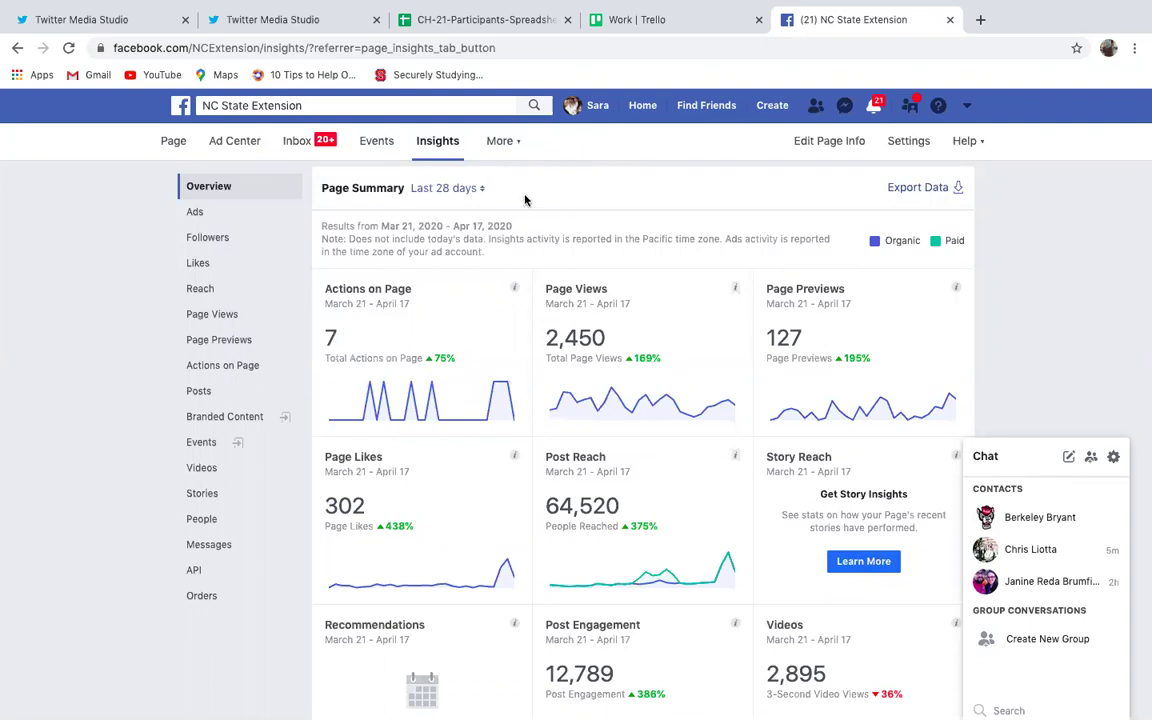
- Review the page summary cards for actions, page views, previews, page likes and post reach
scroll(537, 268, down, 2)
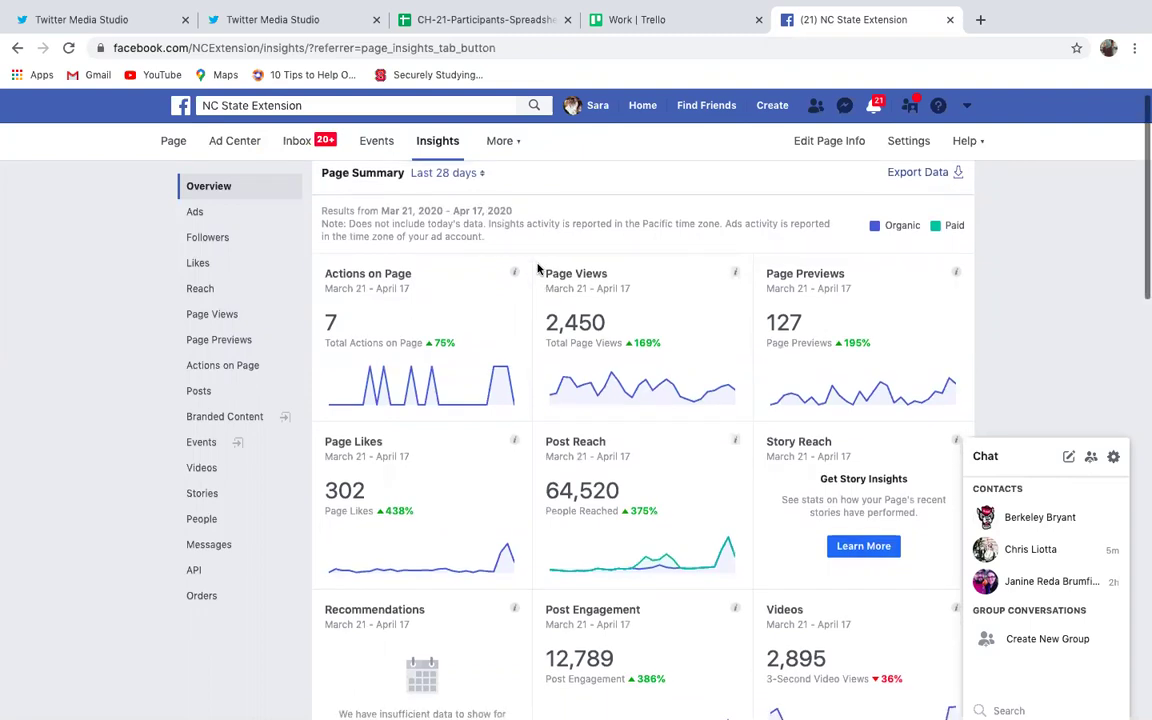
scroll(537, 268, down, 1)
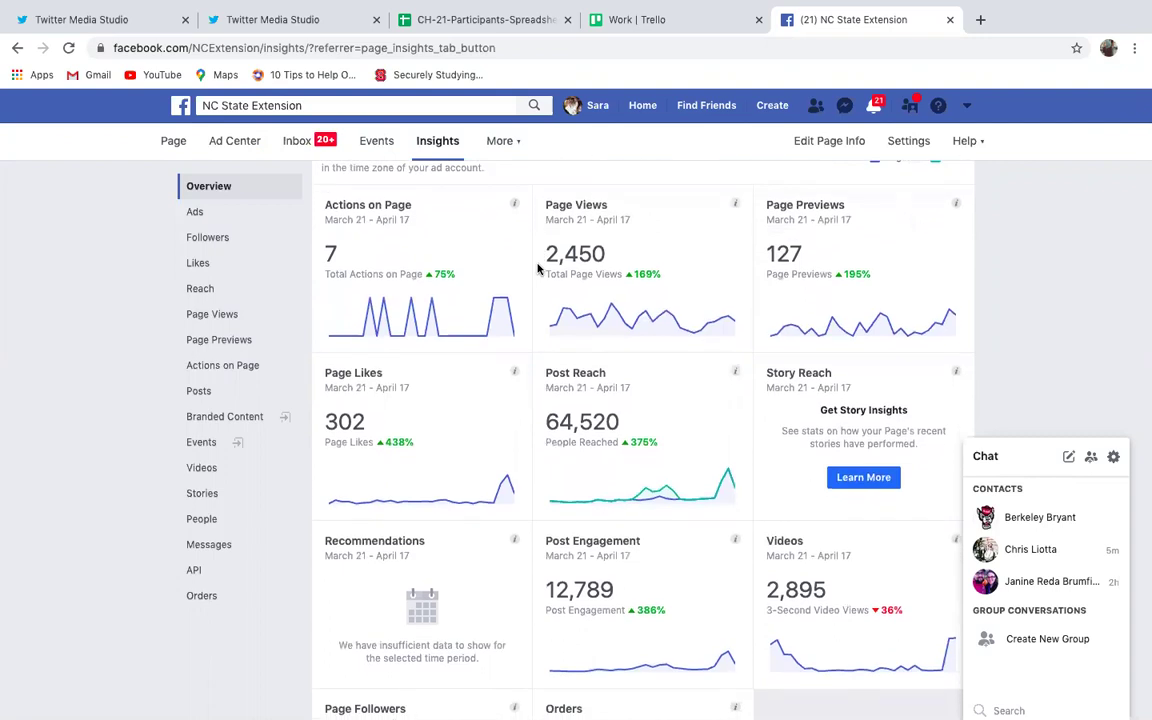
scroll(539, 268, up, 1)
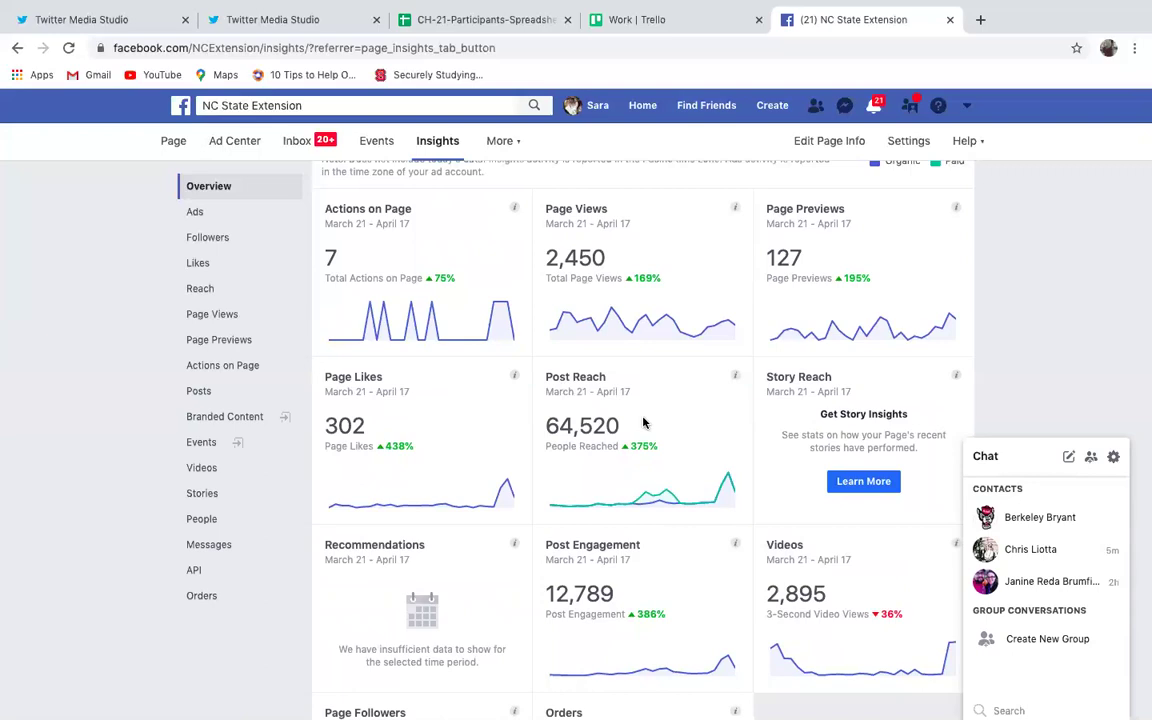
scroll(643, 423, down, 2)
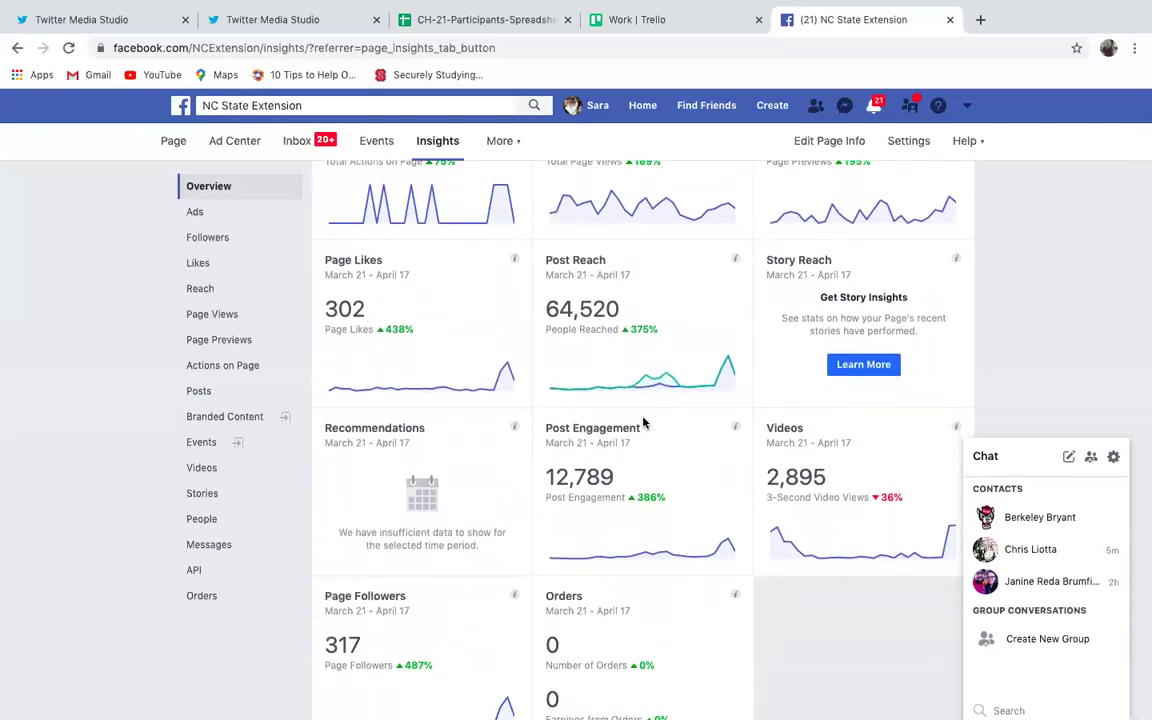
scroll(643, 423, up, 2)
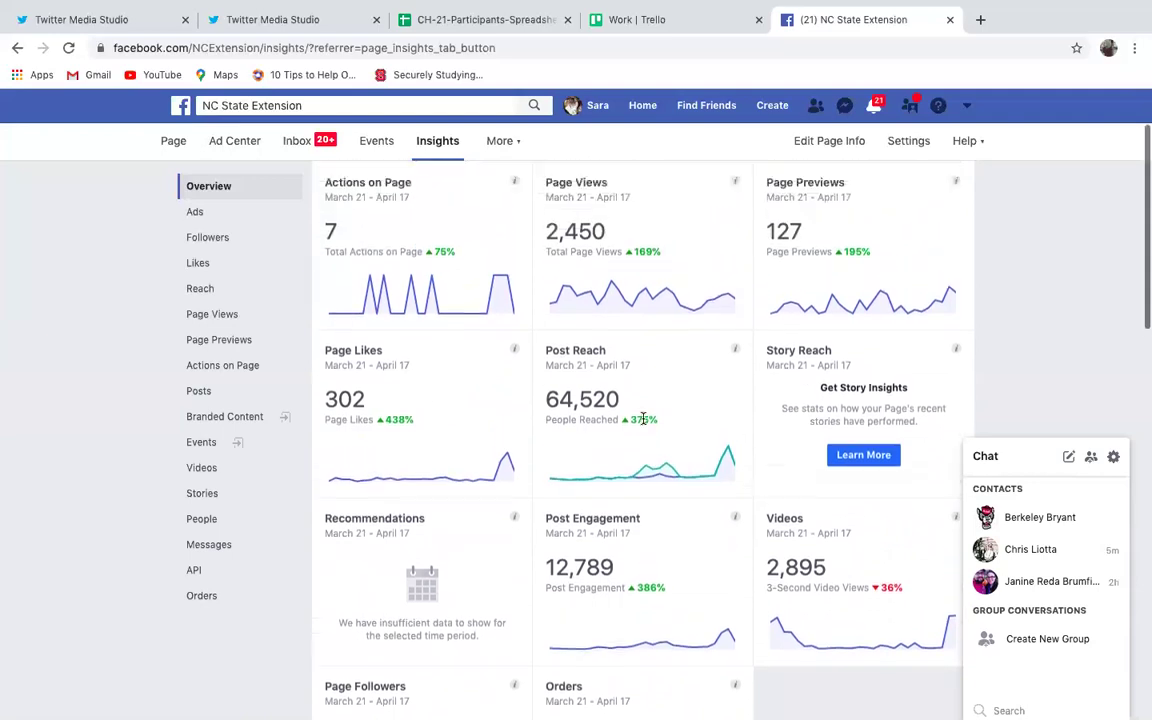
scroll(643, 420, up, 2)
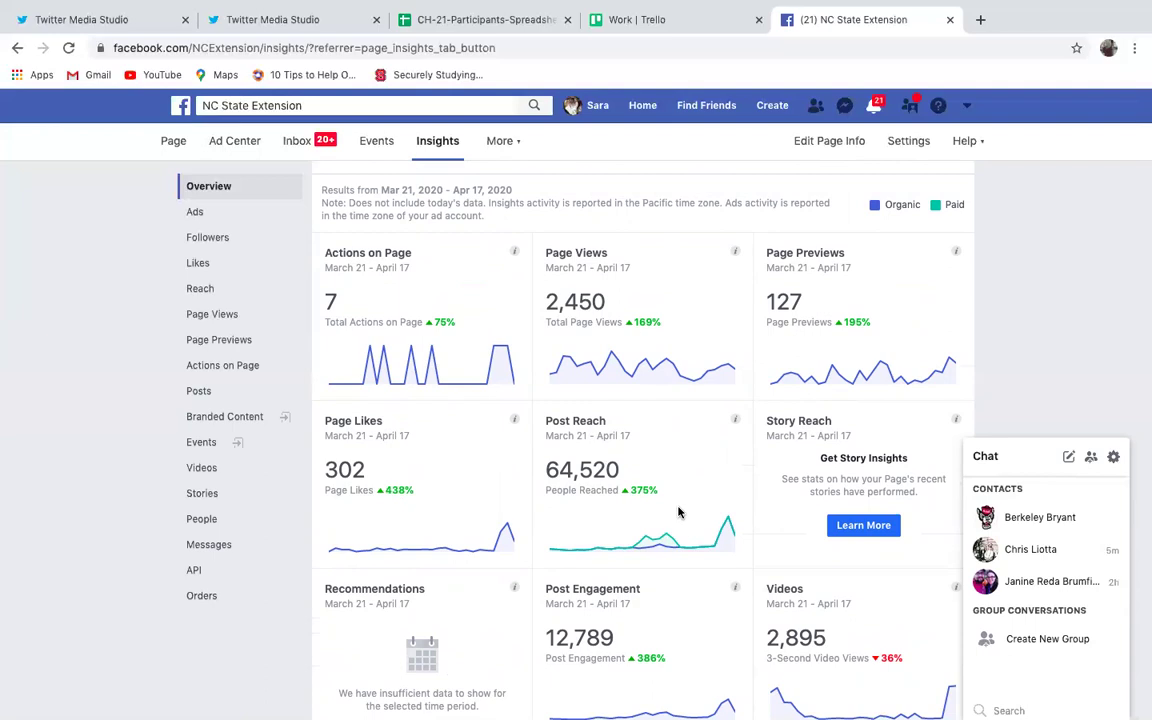
scroll(678, 512, down, 2)
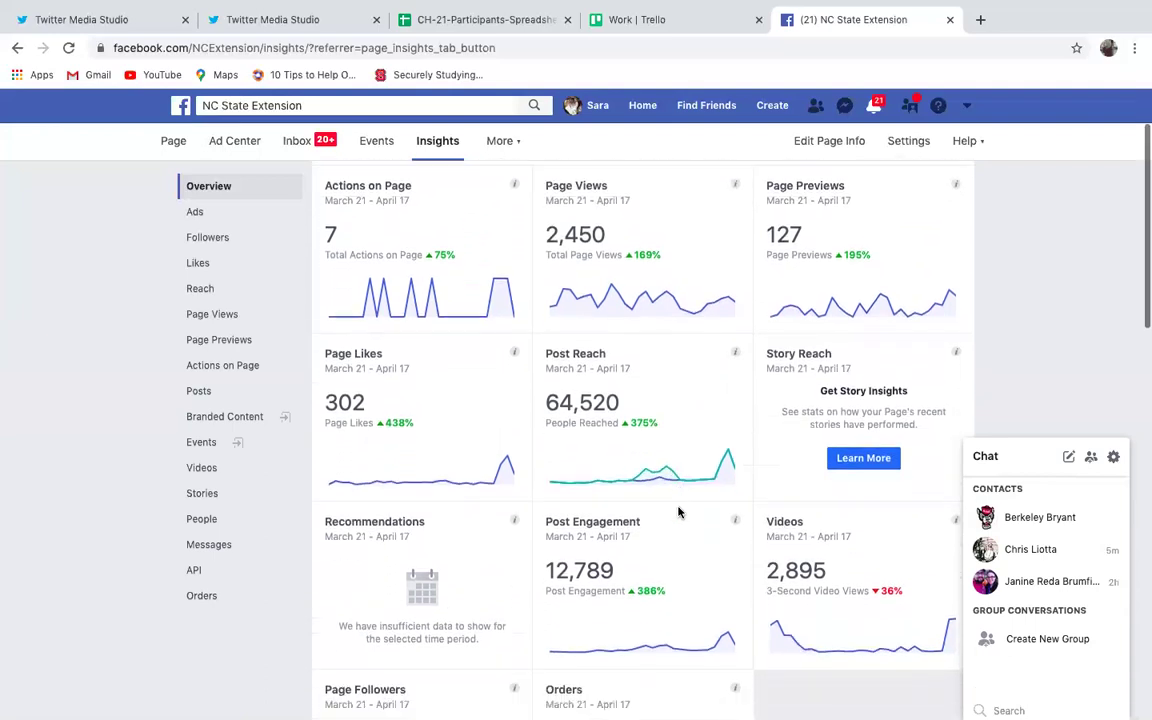
scroll(678, 512, down, 3)
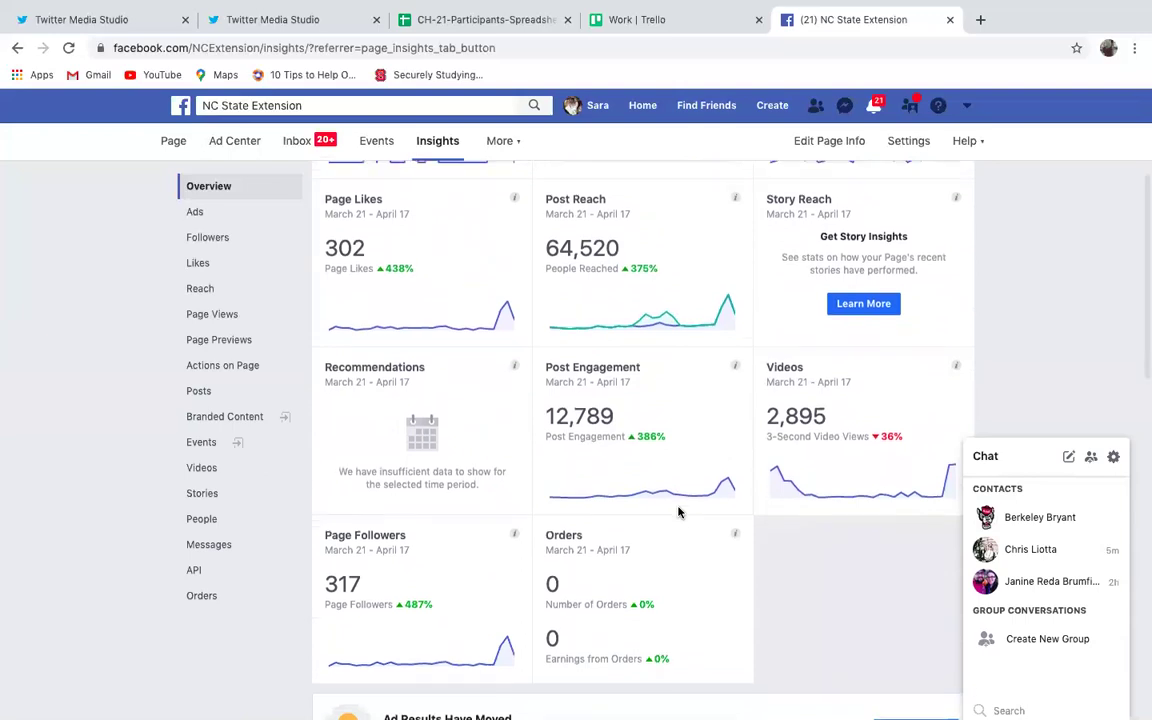
scroll(678, 512, up, 3)
scroll(678, 512, up, 1)
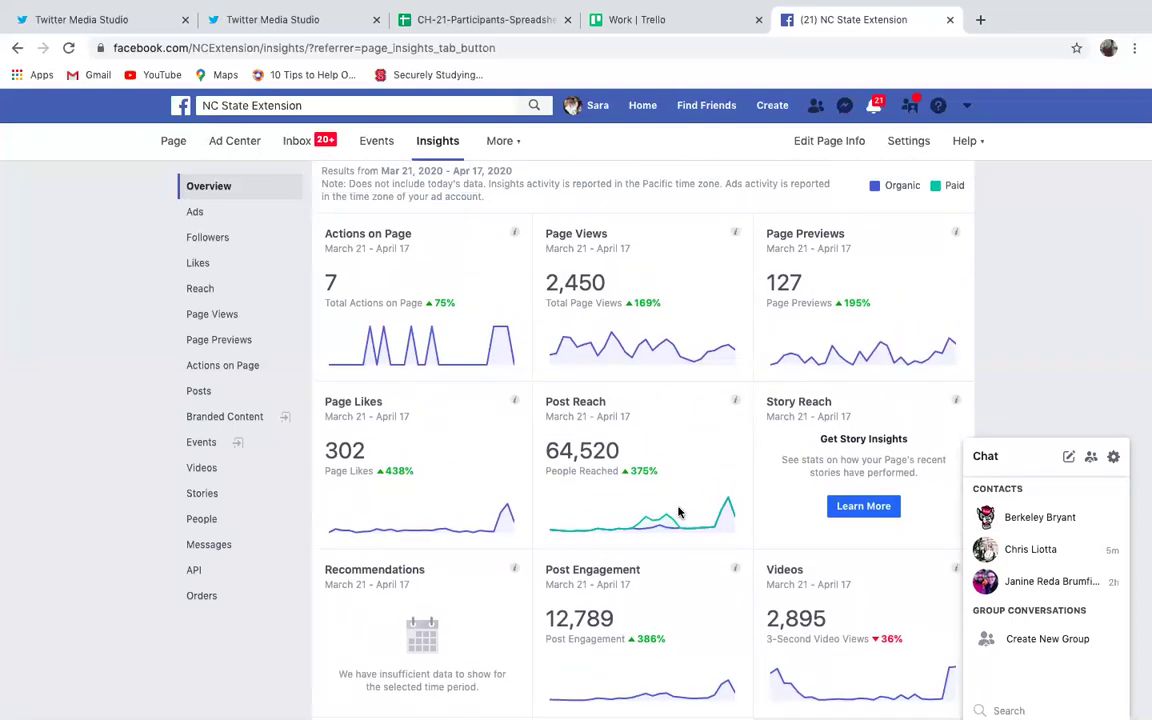
scroll(678, 512, down, 1)
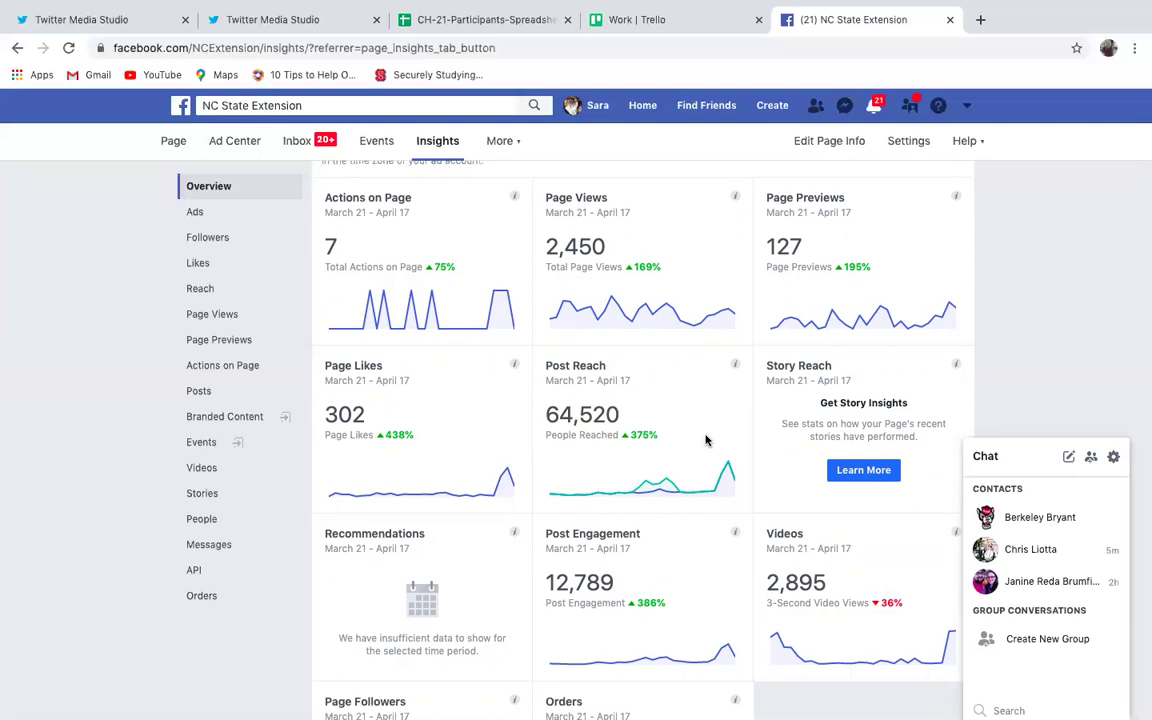
- Examine the post engagement card with its percentage change, plus the videos and page followers cards in the summary
scroll(705, 440, down, 4)
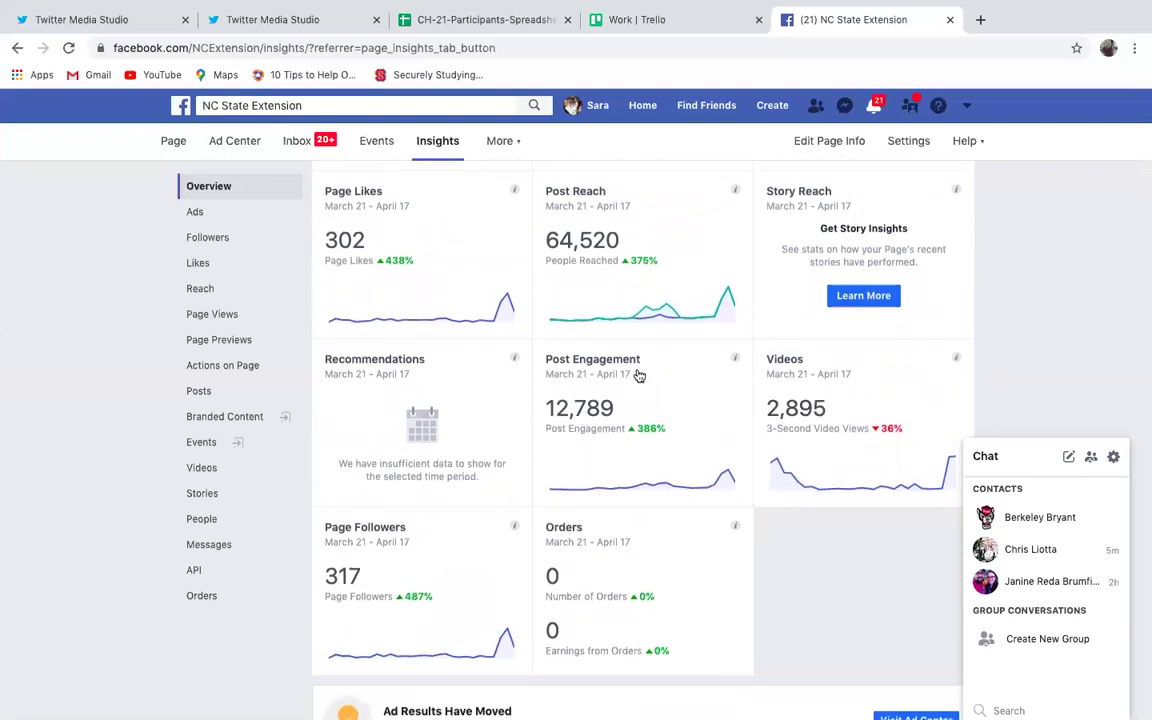
mouse_move(649, 430)
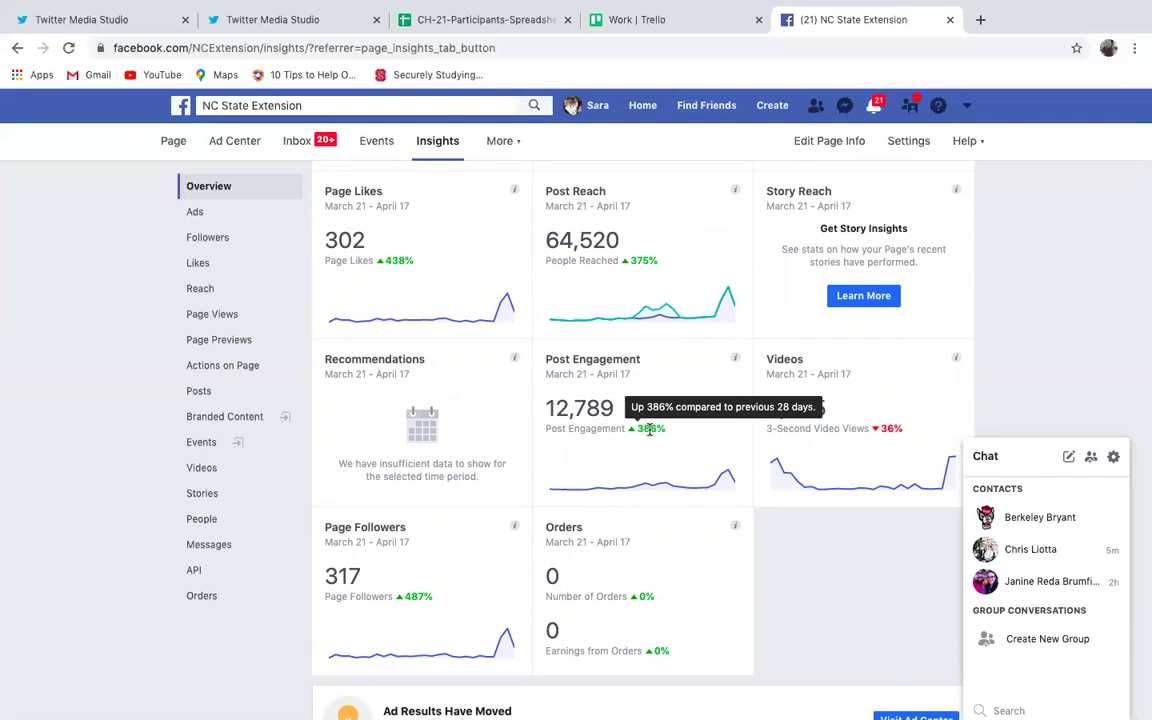
scroll(649, 432, up, 2)
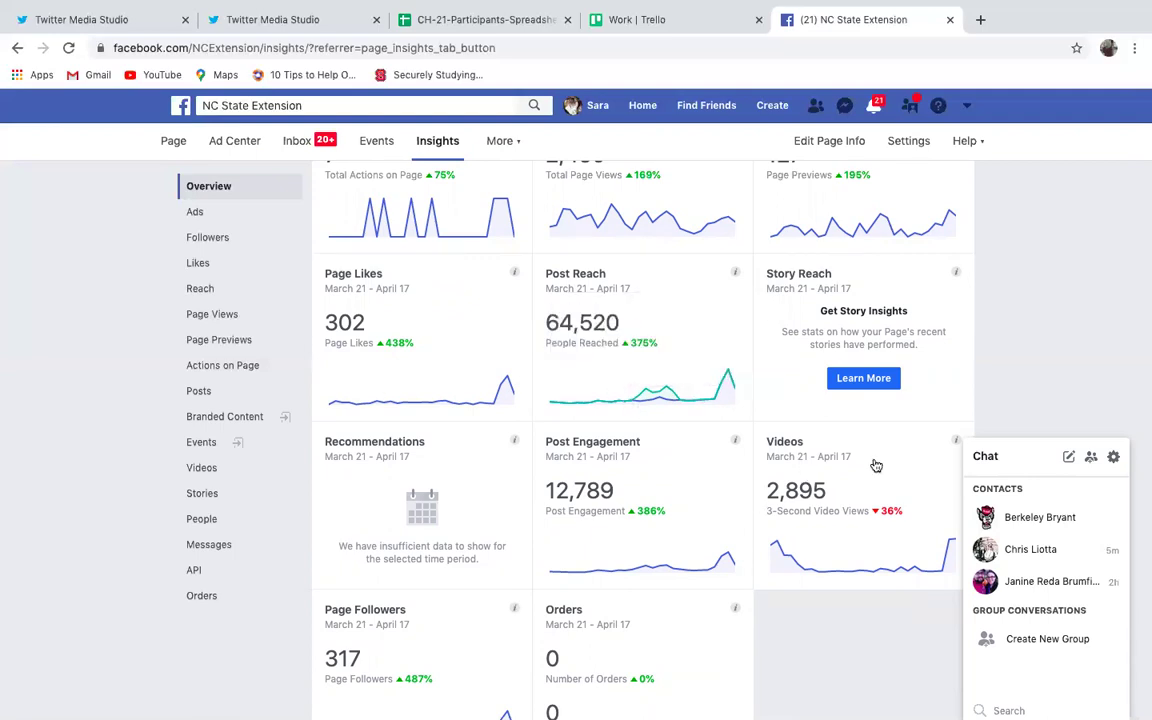
scroll(876, 465, down, 2)
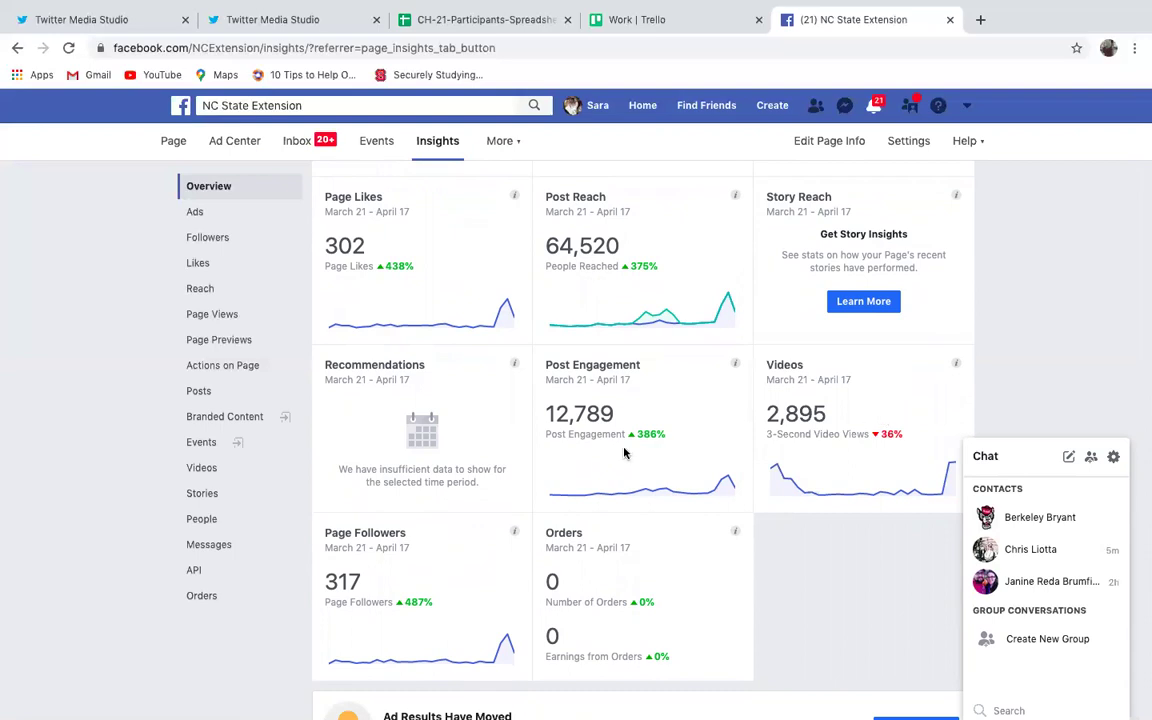
scroll(622, 455, down, 2)
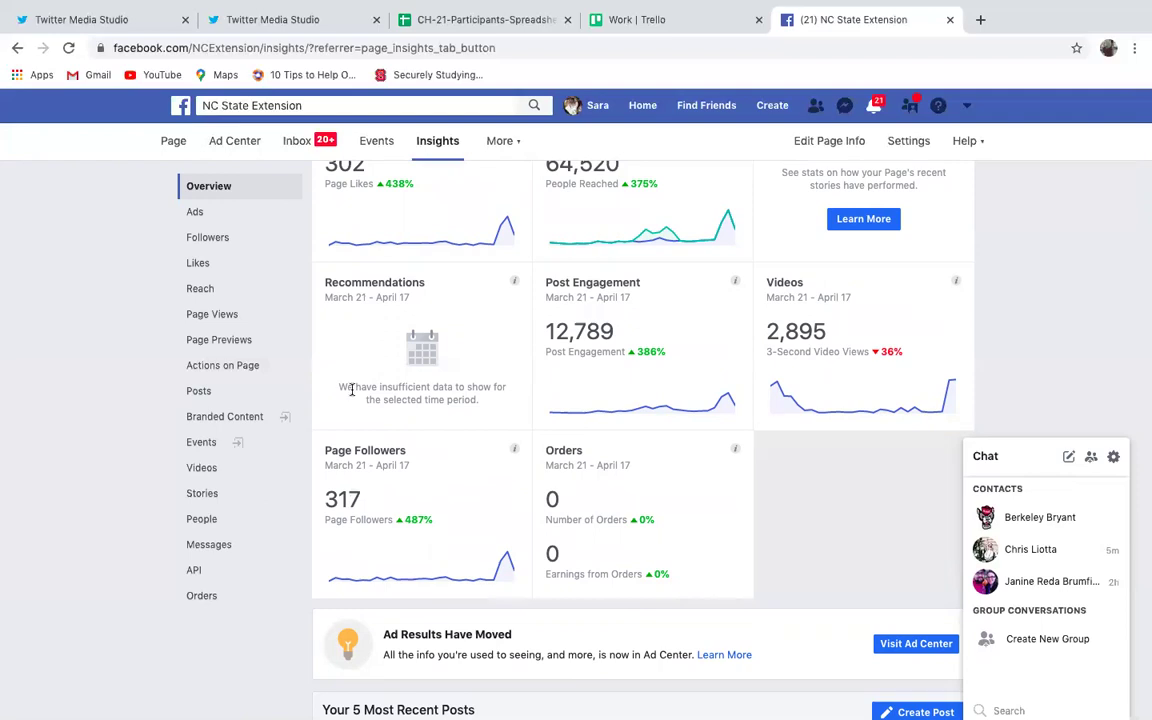
scroll(400, 280, up, 2)
scroll(409, 284, up, 3)
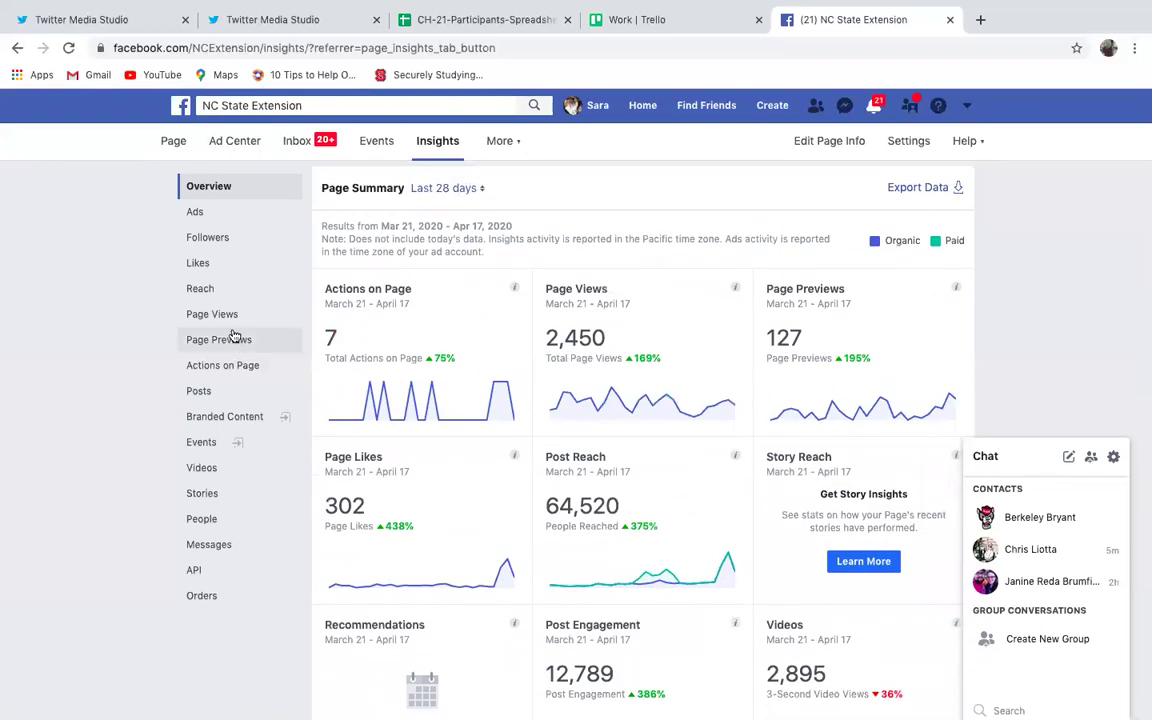
- Open the Followers insights and set the date range from 3/1/2020 to 3/31/2020
click(199, 241)
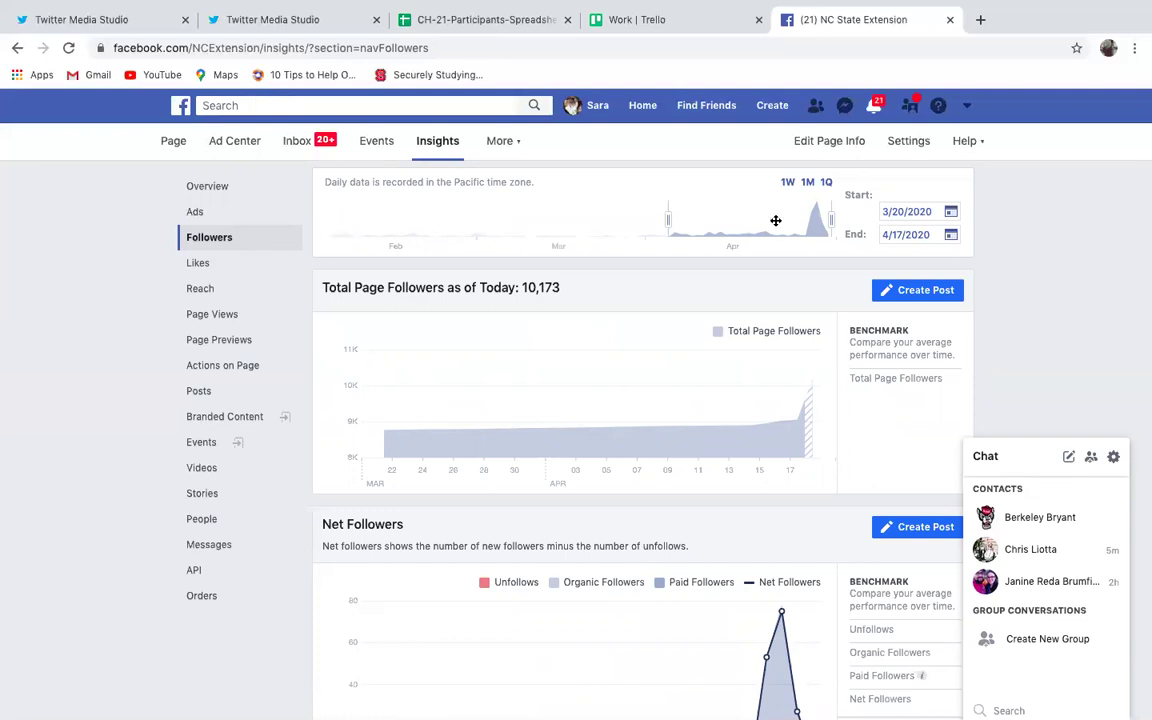
click(951, 212)
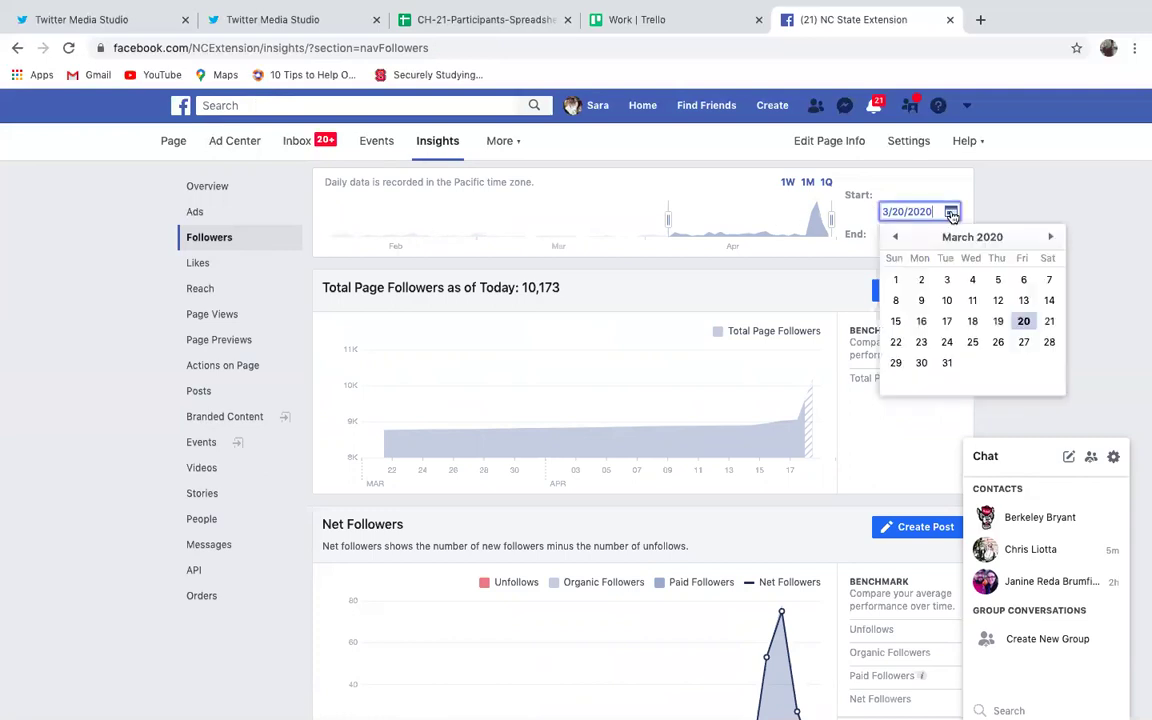
click(895, 279)
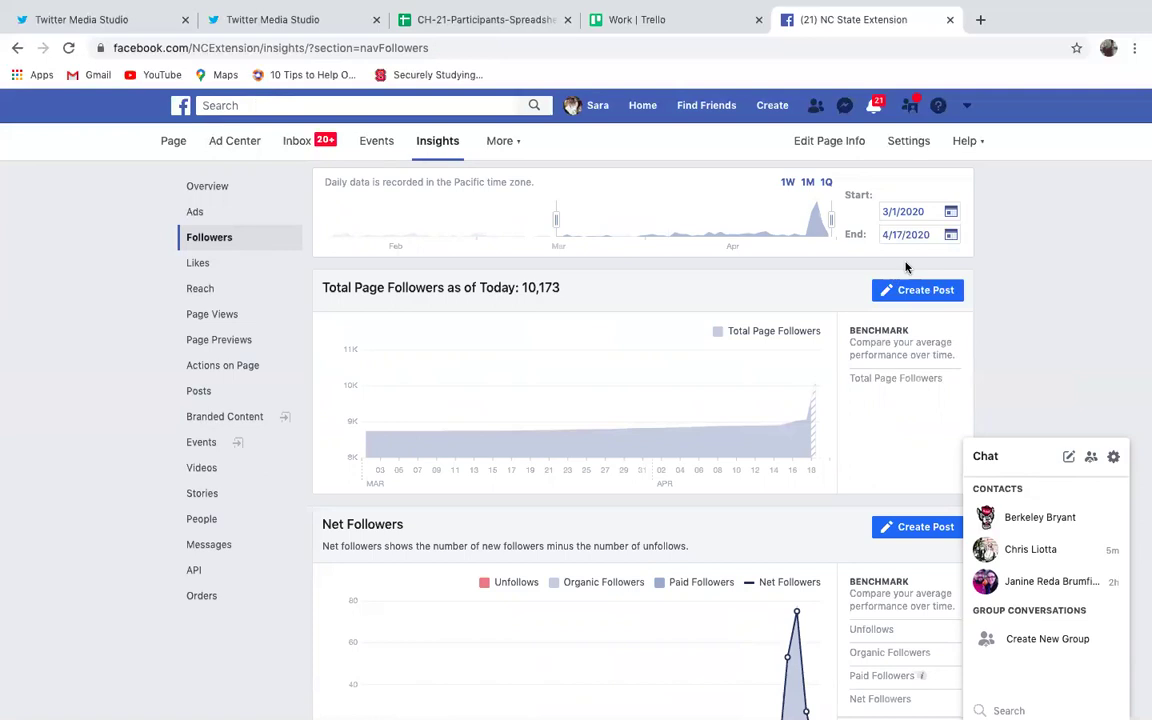
click(951, 235)
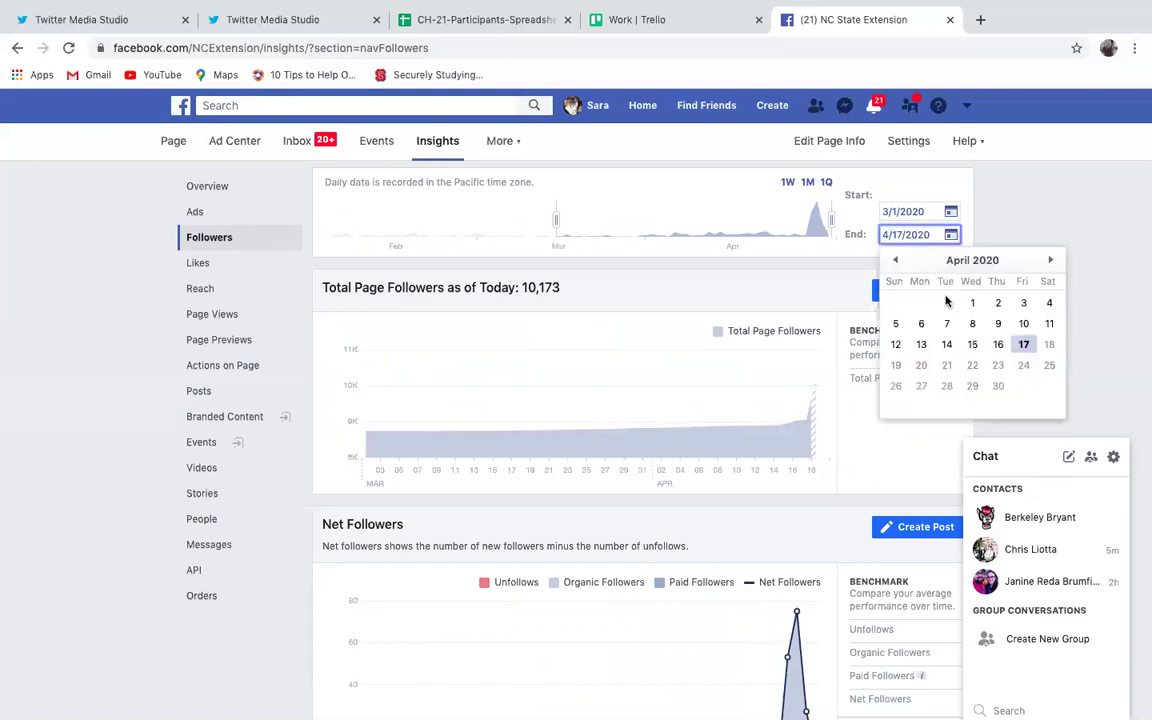
click(893, 261)
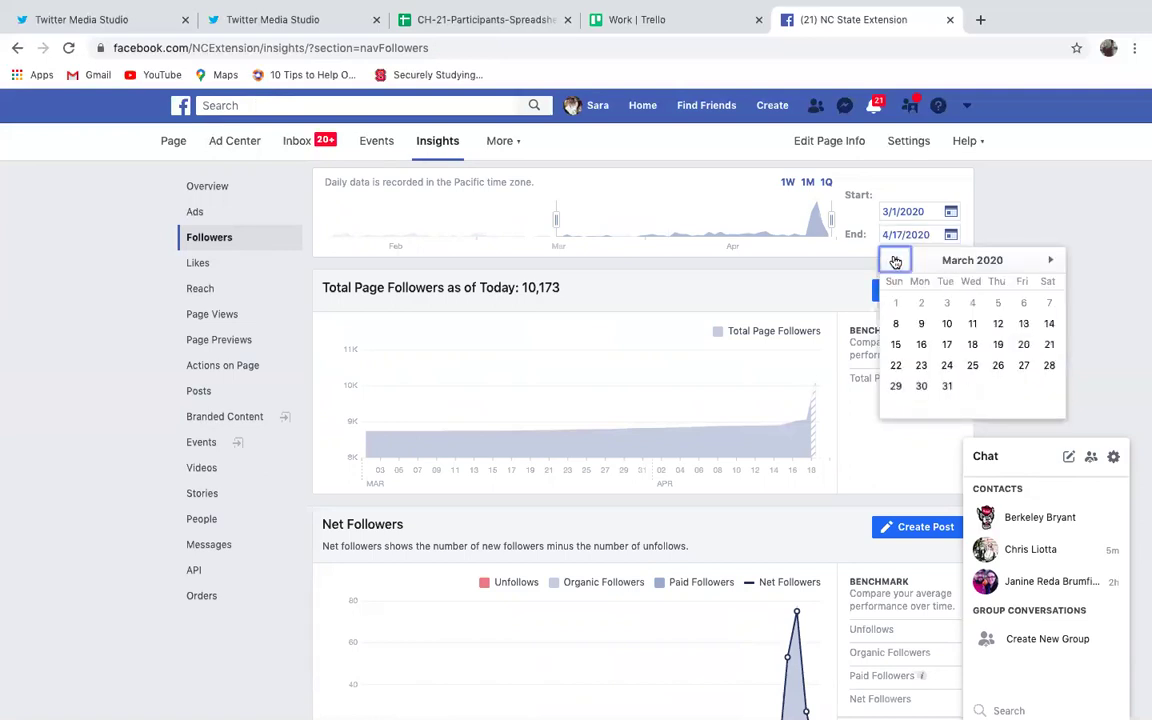
click(945, 386)
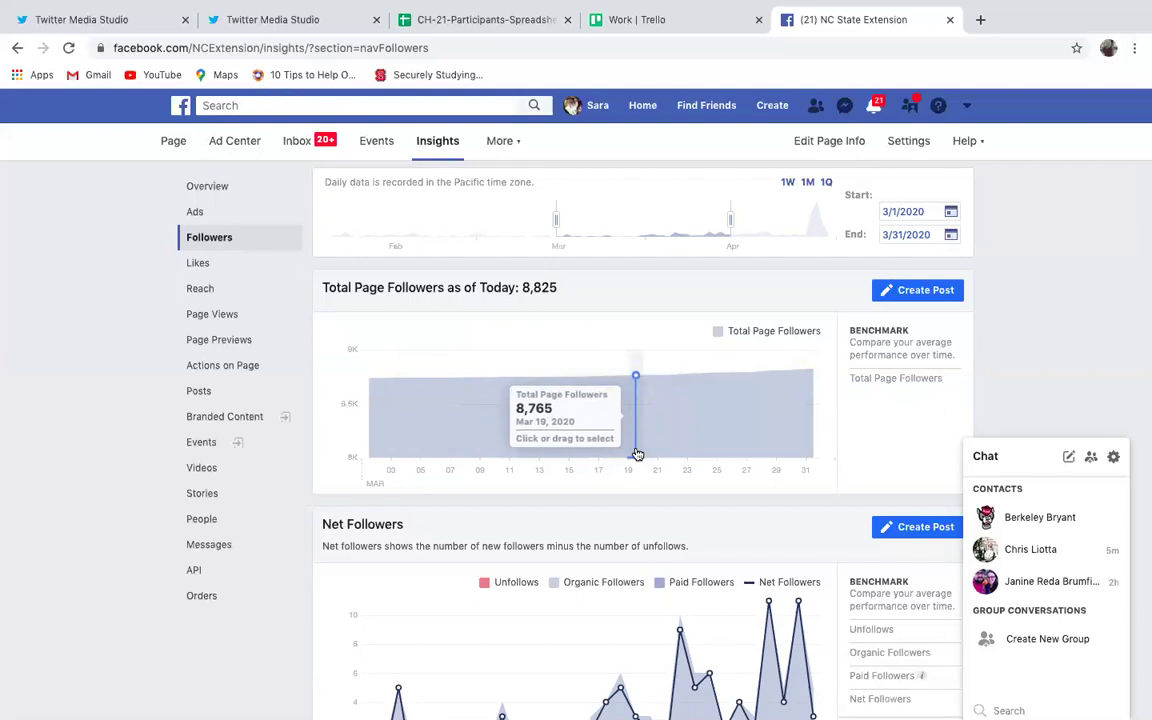
- Examine the March charts for net followers, unfollows and where the page follows happened
scroll(637, 455, down, 1)
scroll(637, 455, down, 3)
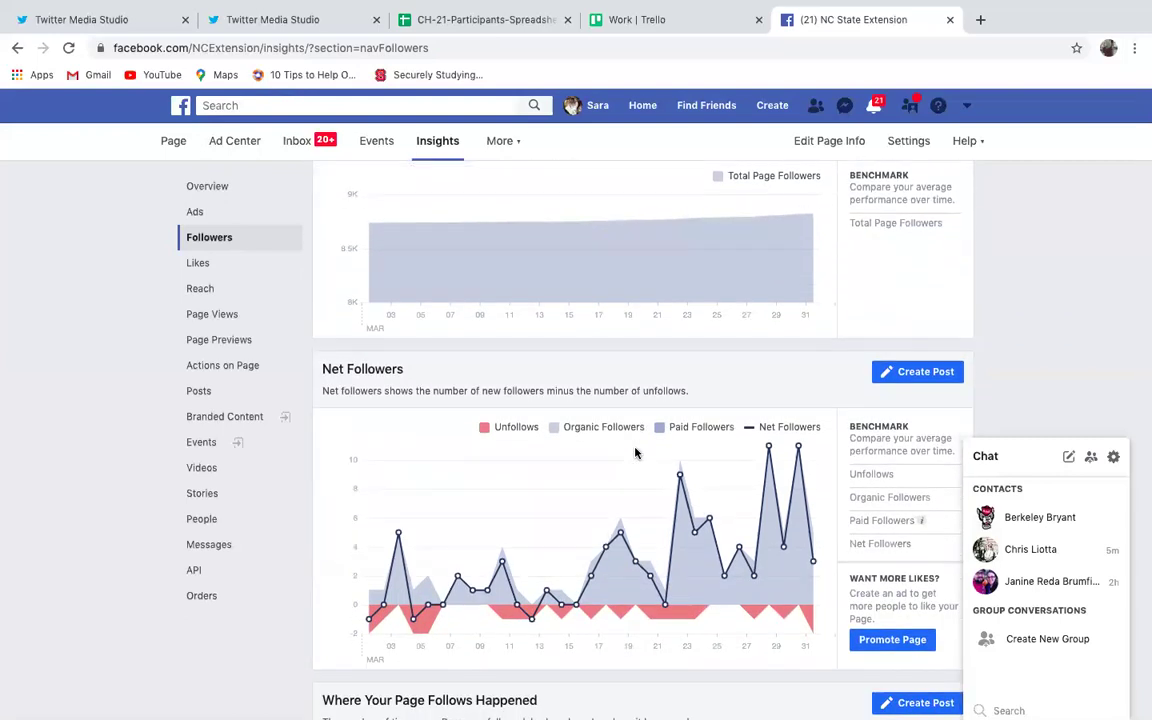
scroll(634, 453, down, 2)
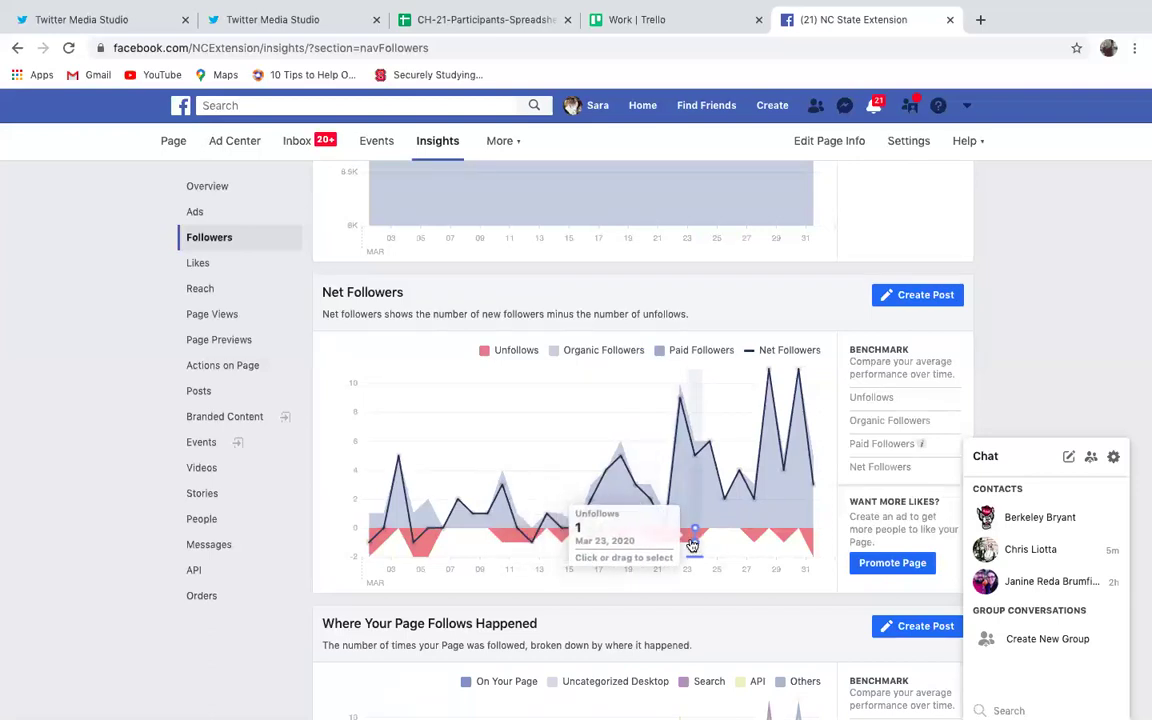
scroll(662, 493, down, 3)
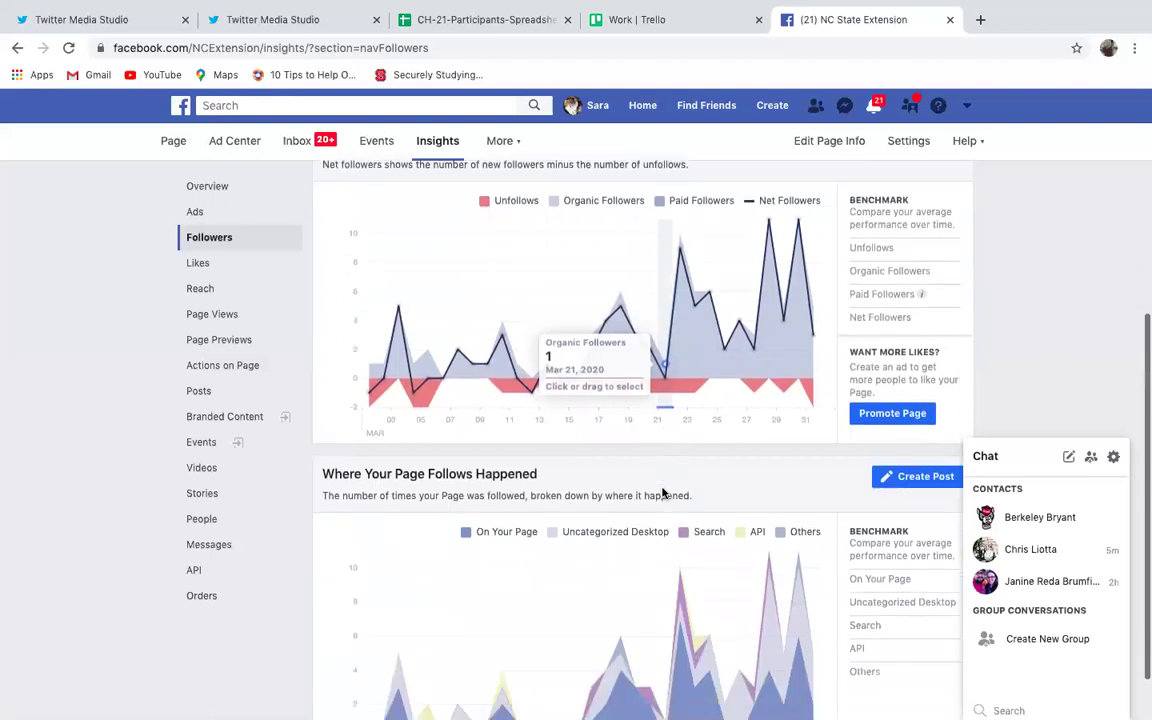
scroll(662, 493, down, 1)
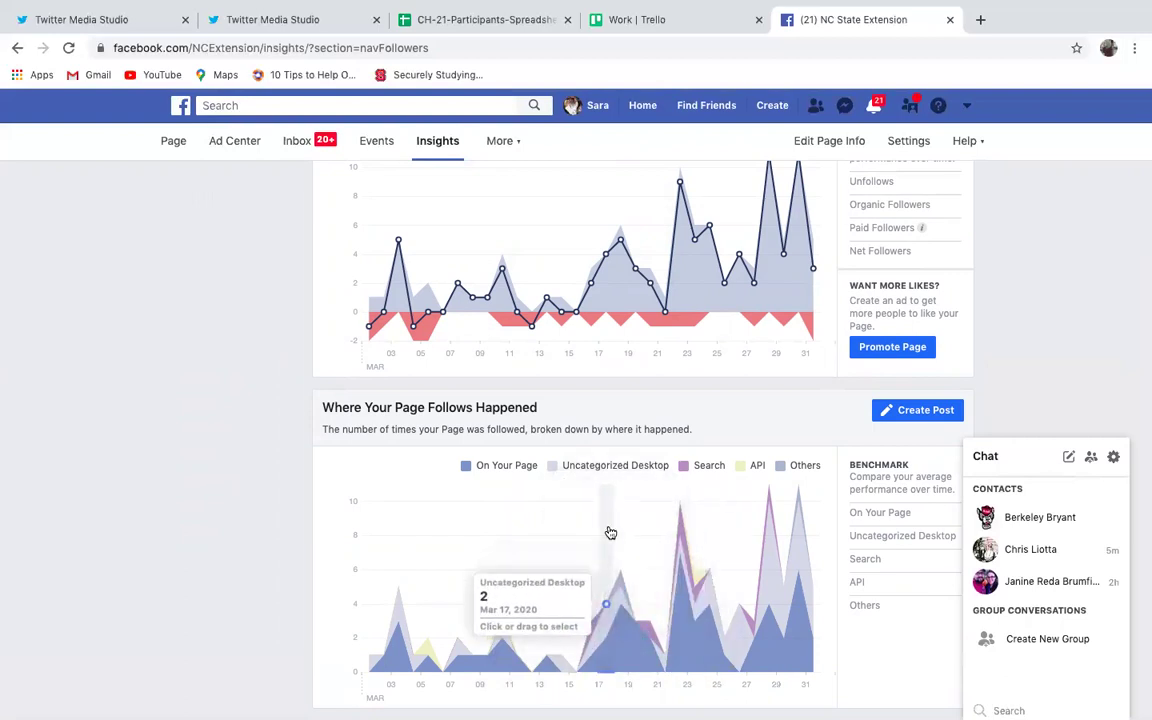
scroll(610, 532, up, 5)
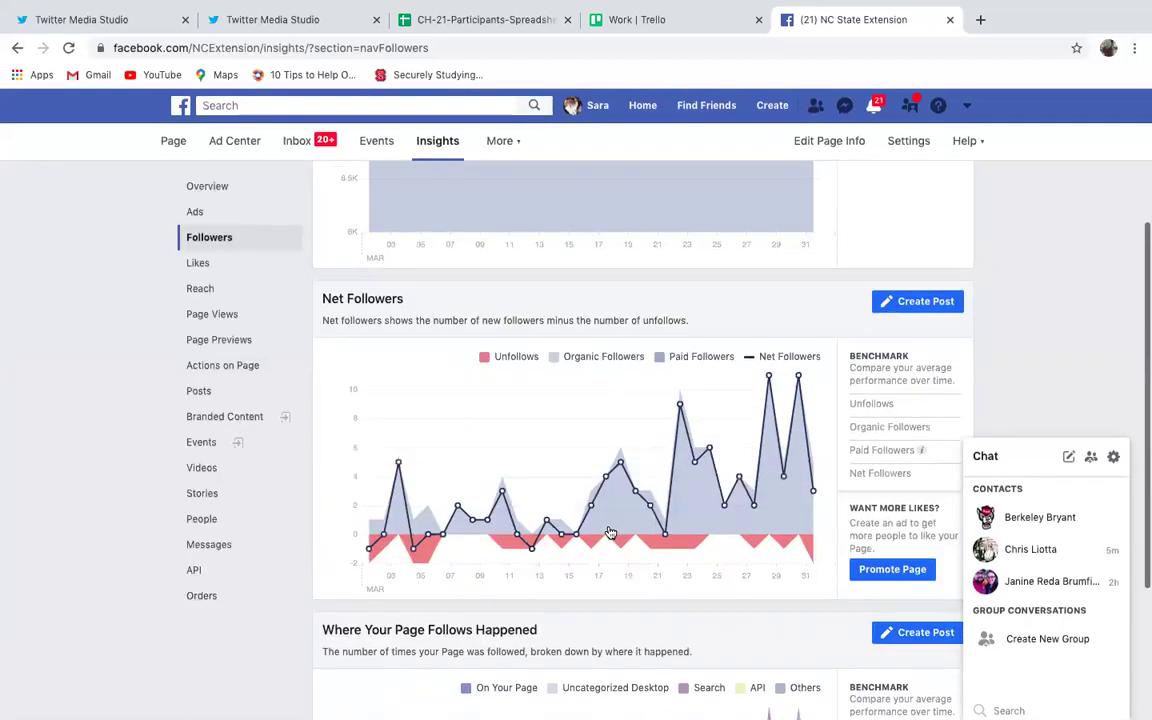
scroll(608, 531, up, 1)
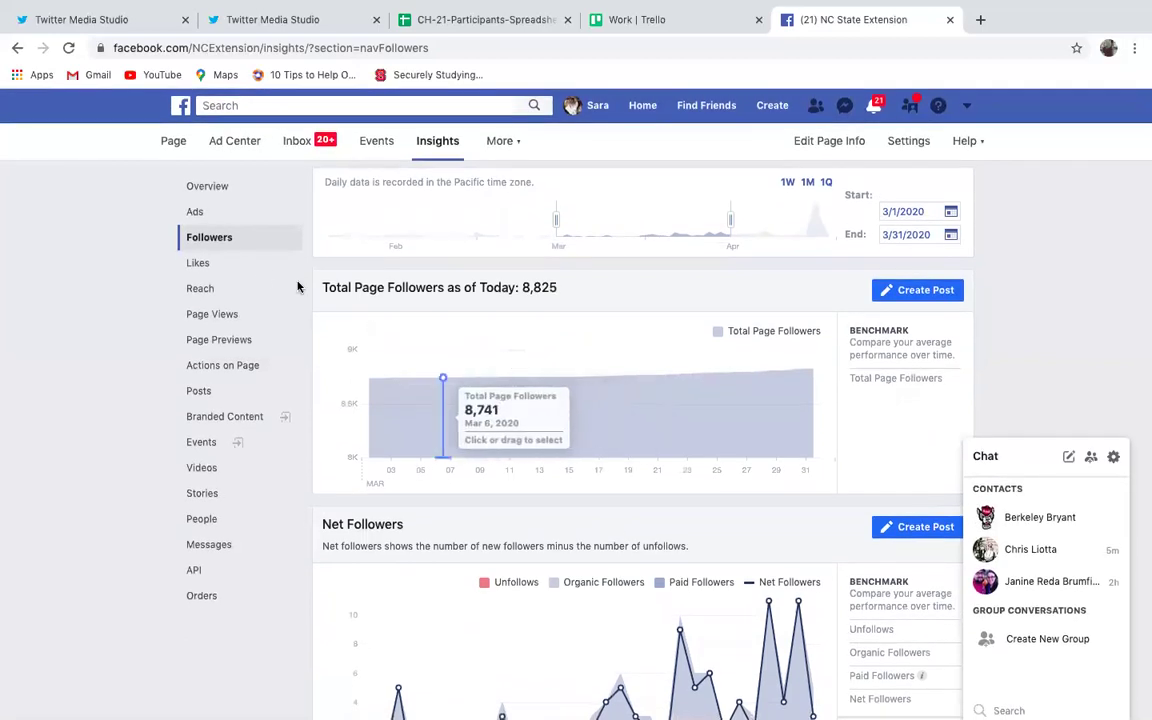
- View the Likes insights for the same date range and return to the Followers insights
click(195, 266)
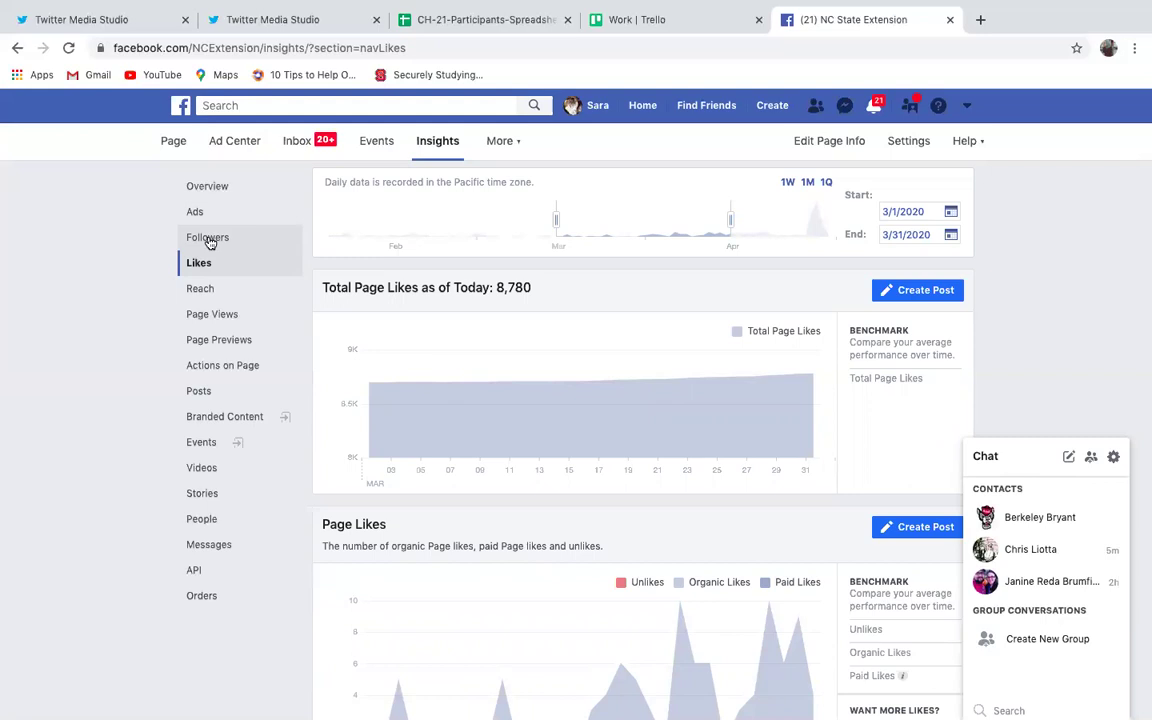
click(210, 243)
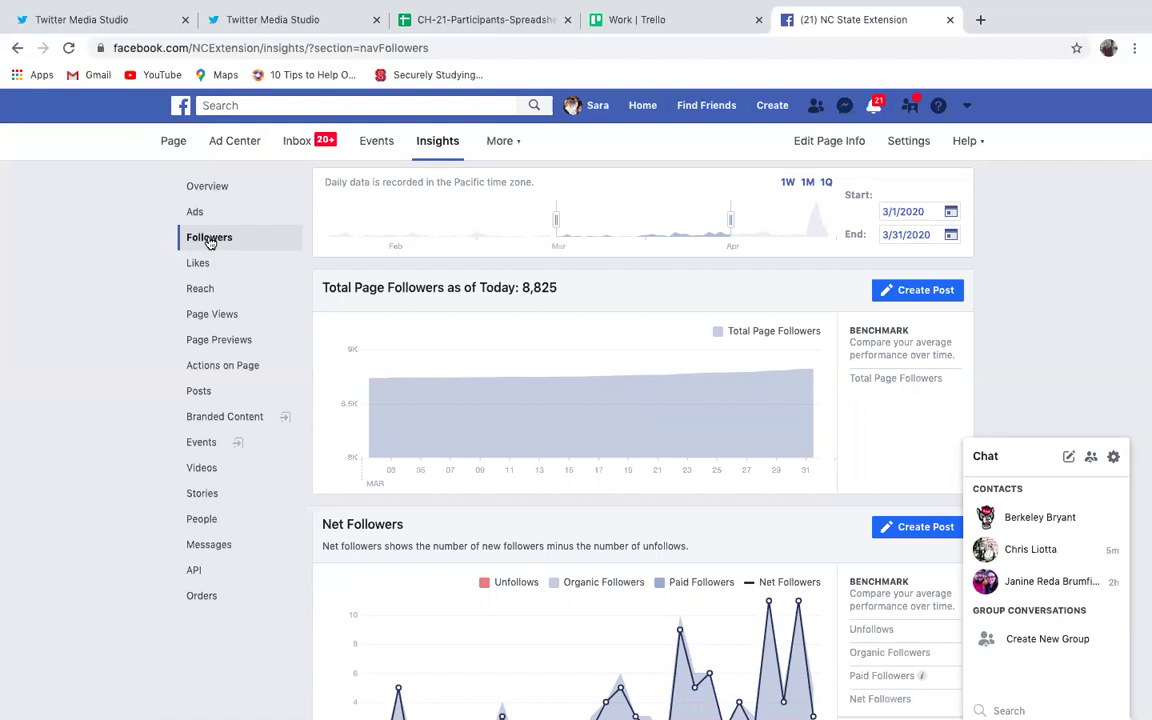
- Compare the Likes insights with the Followers insights for March 2020 by switching between the two sections
click(198, 266)
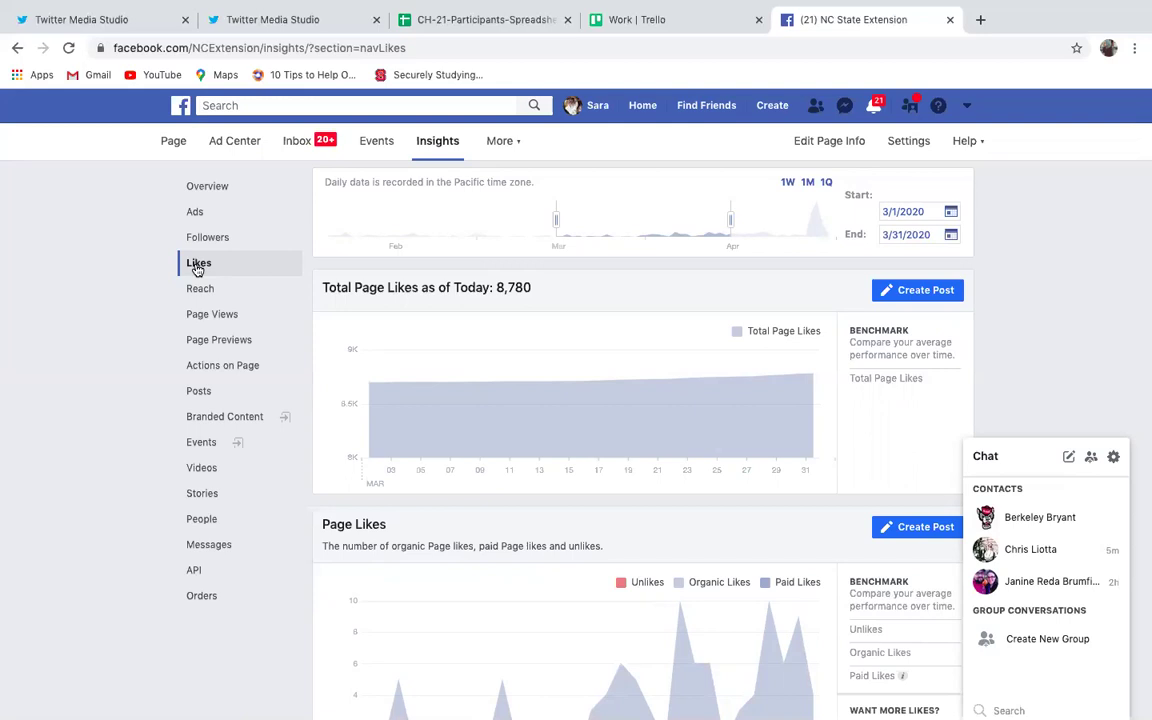
click(198, 241)
click(195, 266)
click(200, 238)
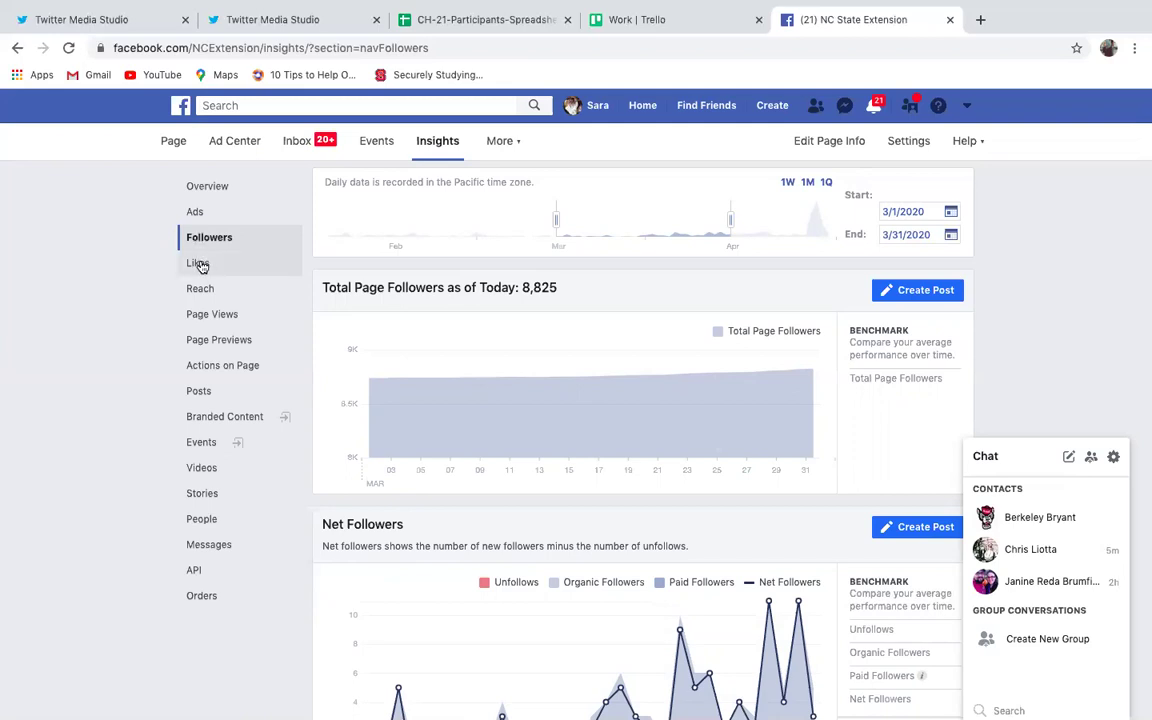
- Open the Likes insights and examine the March charts for total likes, page likes and where the page likes happened
click(198, 264)
scroll(579, 393, down, 1)
scroll(579, 395, down, 4)
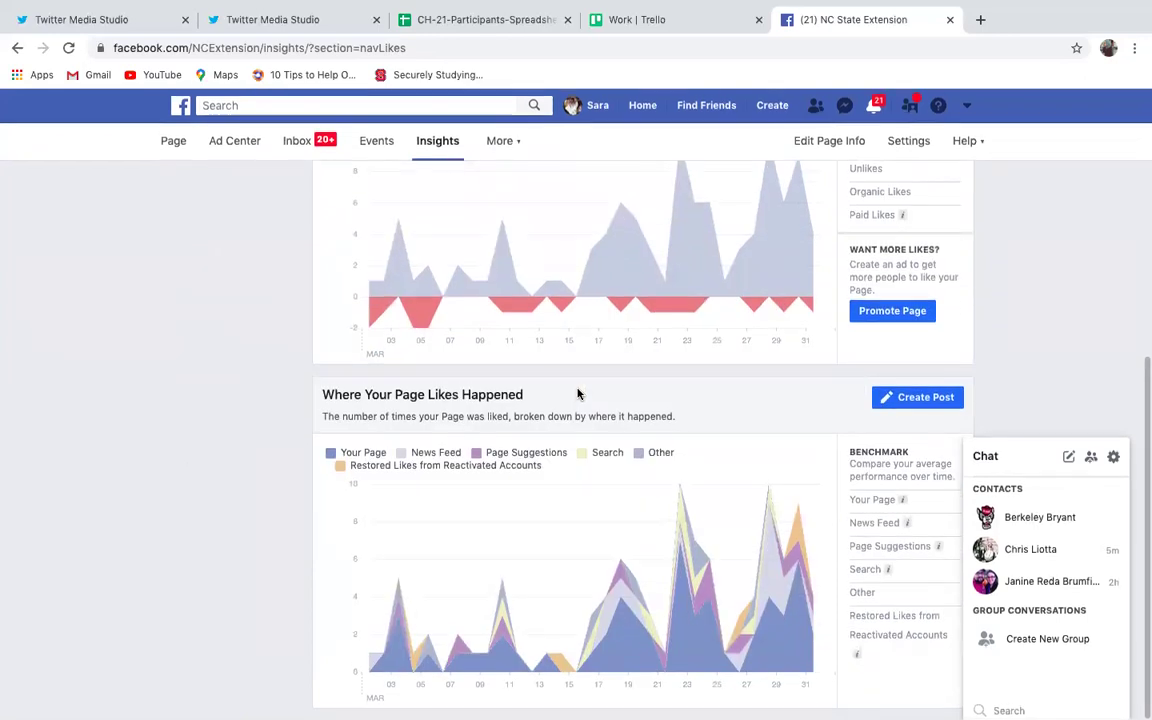
scroll(578, 394, up, 5)
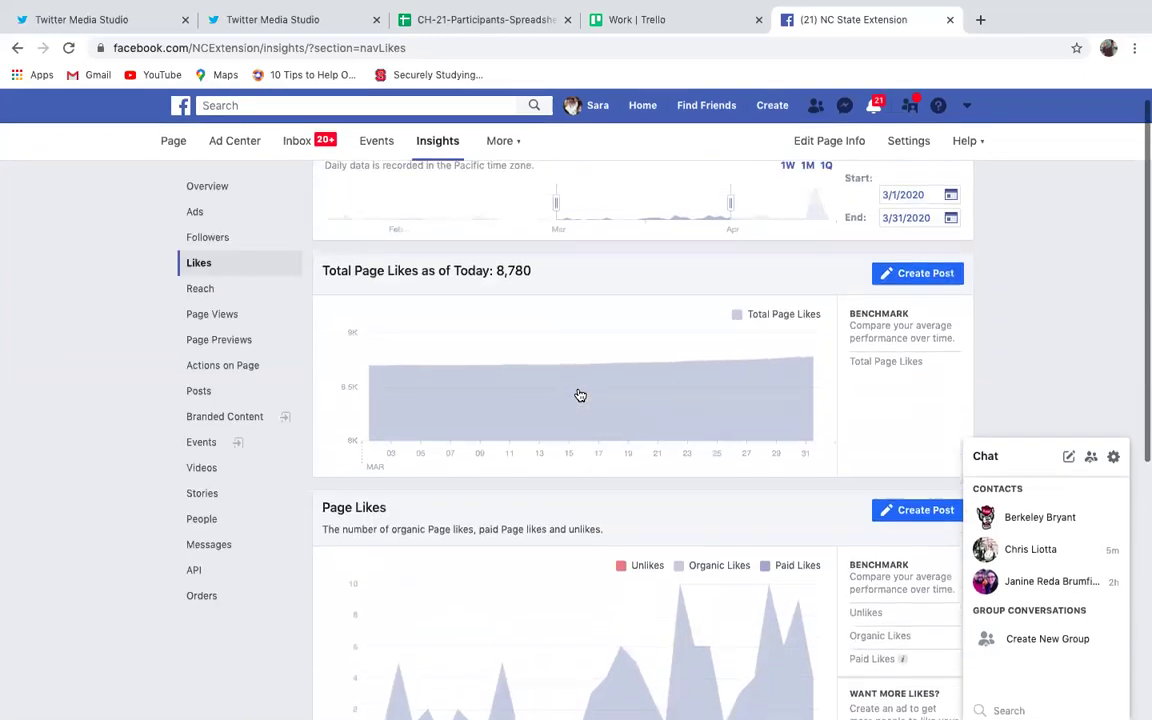
scroll(580, 395, up, 1)
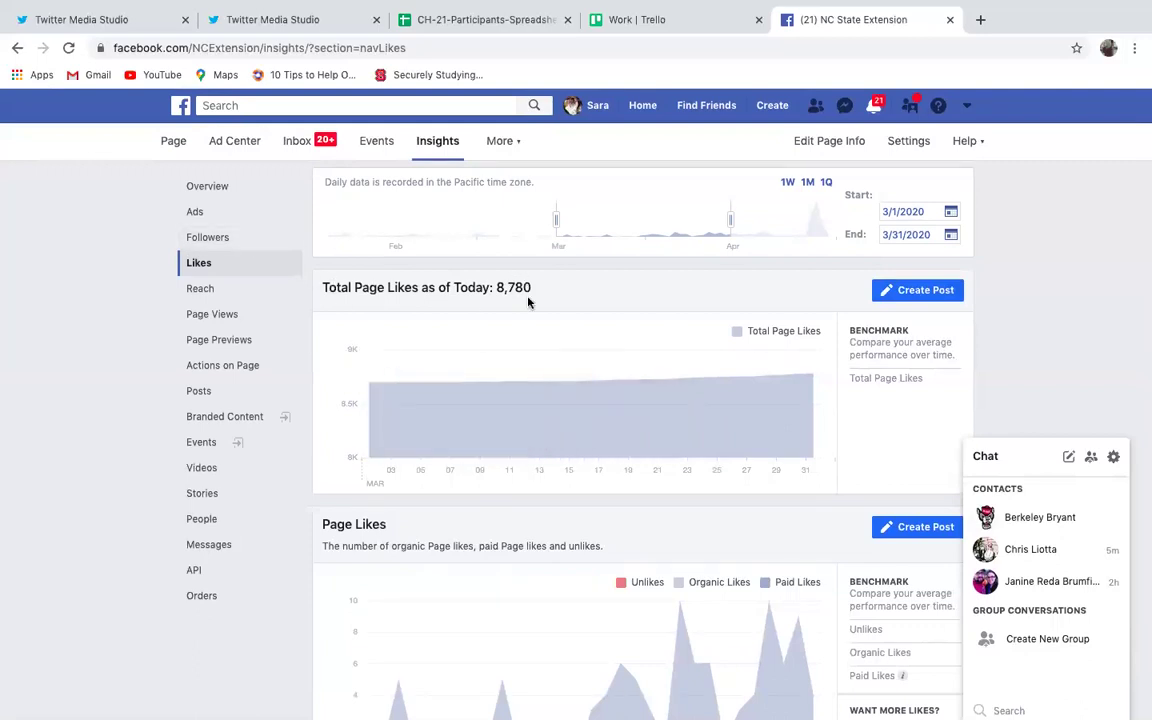
- Compare the total page followers with the total page likes, finishing on the Followers insights
click(224, 240)
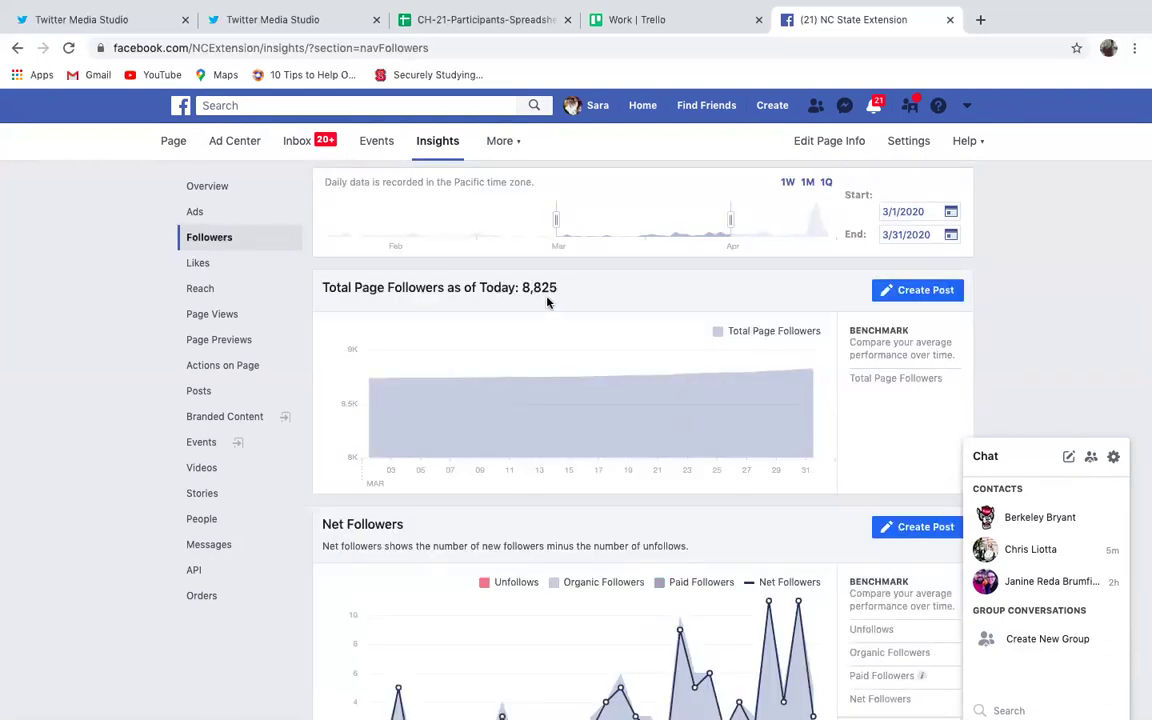
click(198, 263)
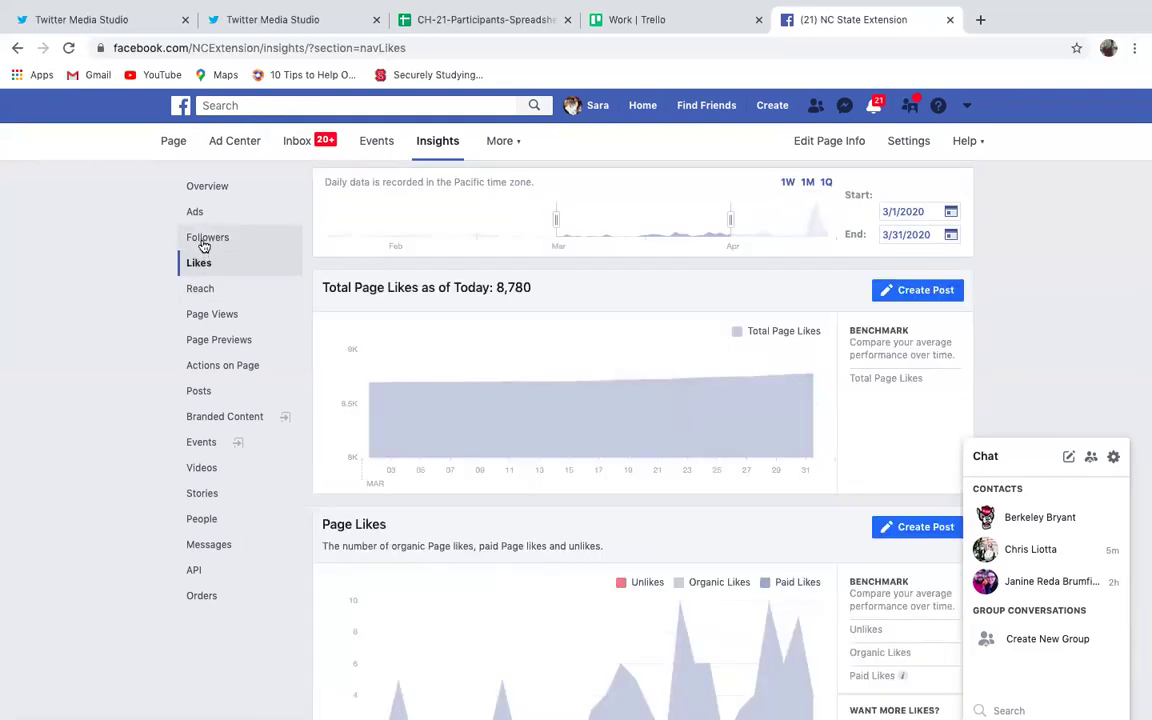
click(205, 243)
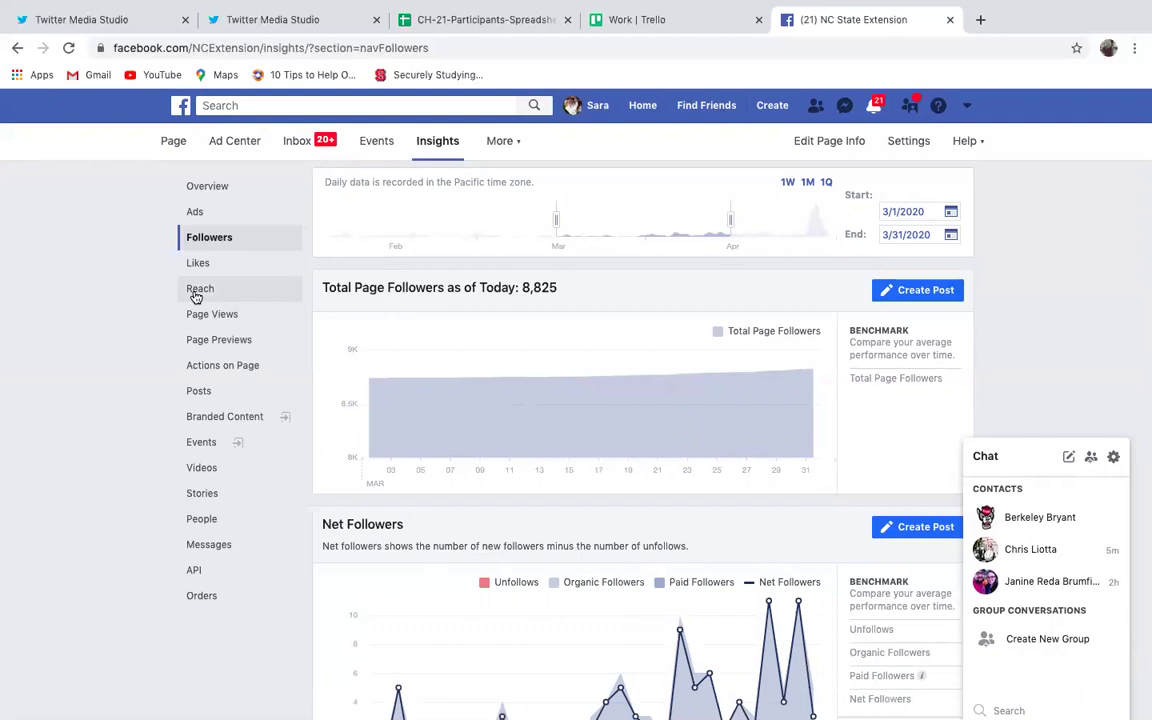
- Open the Reach insights and examine the organic and paid post reach by day in the March chart
click(197, 293)
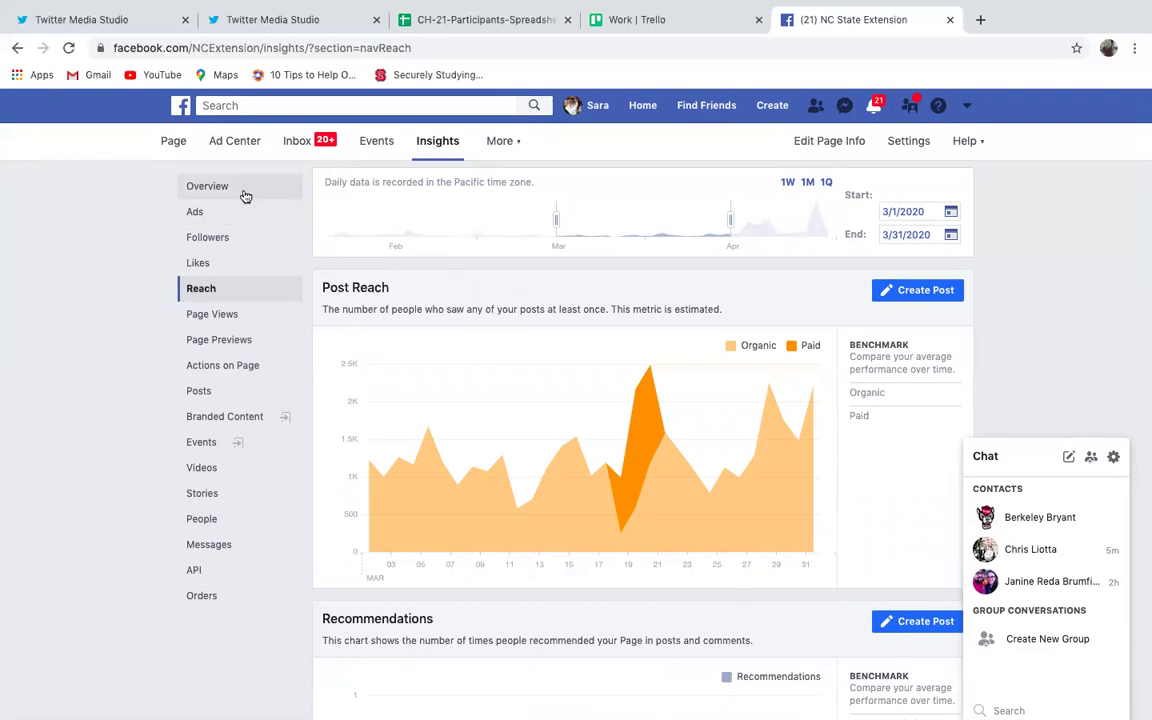
mouse_move(383, 460)
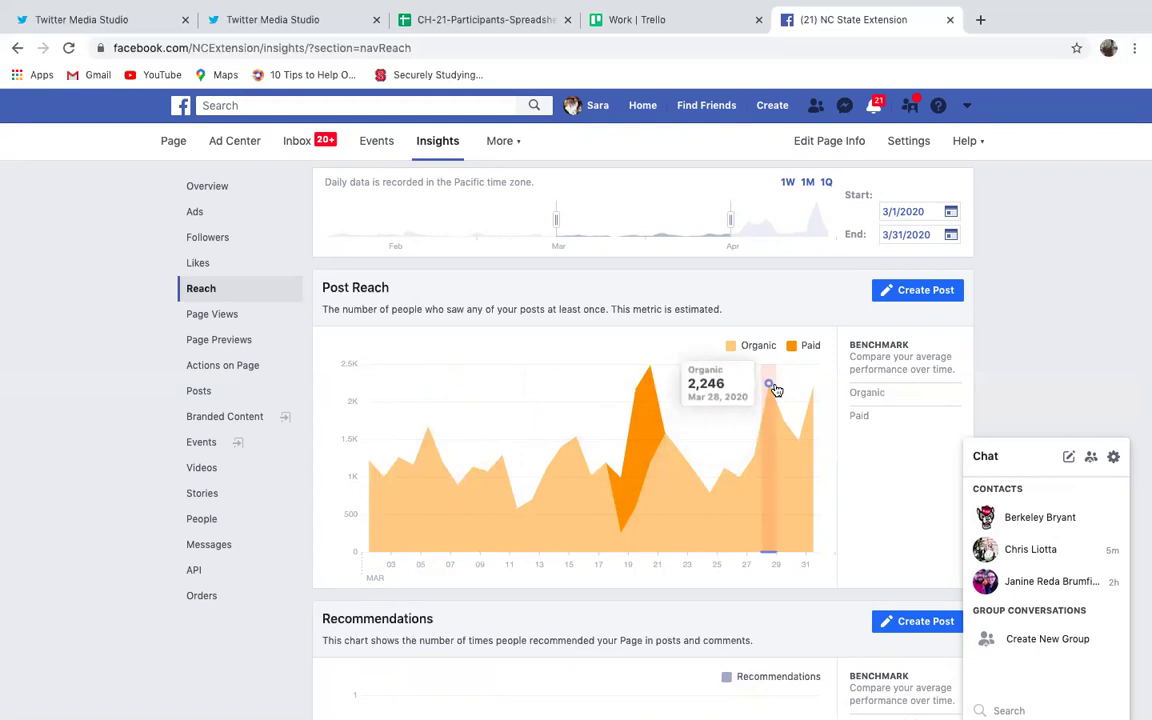
scroll(776, 389, down, 1)
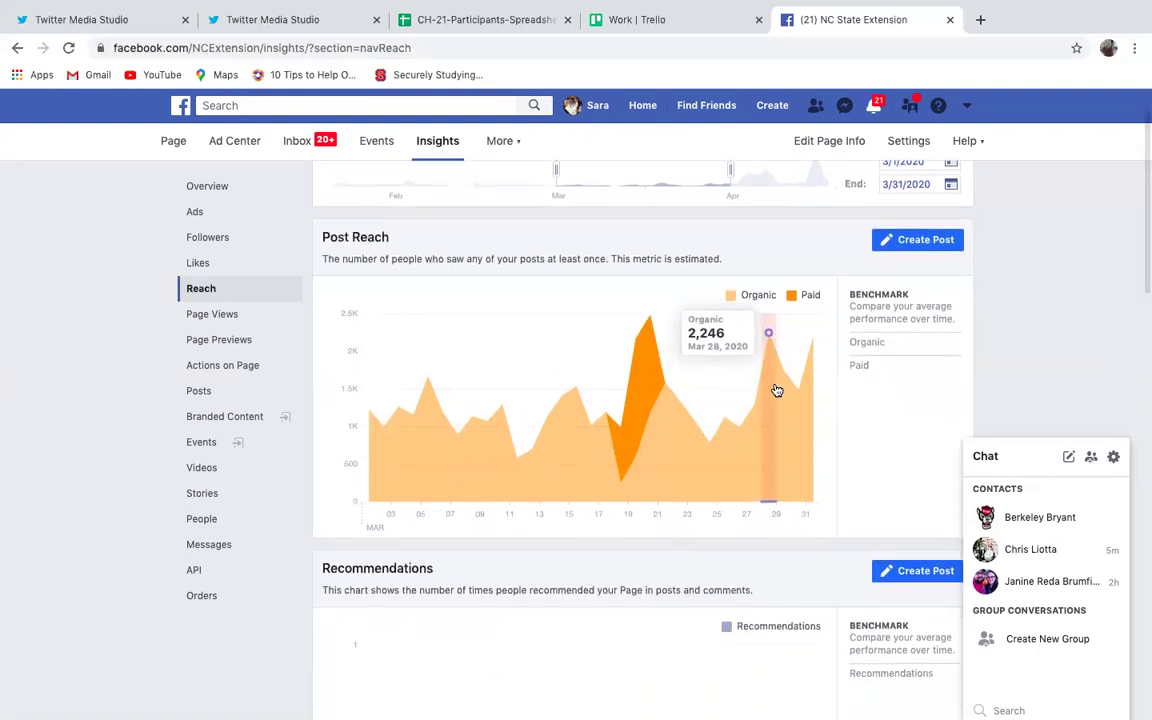
scroll(776, 389, down, 1)
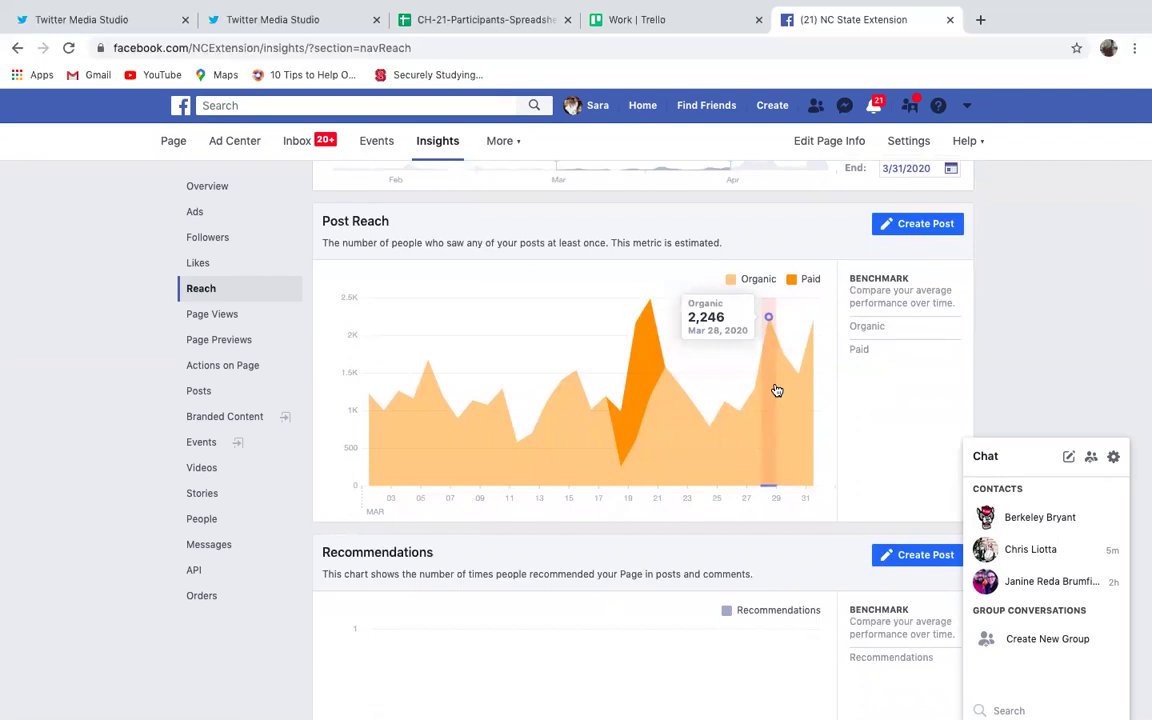
scroll(777, 390, up, 1)
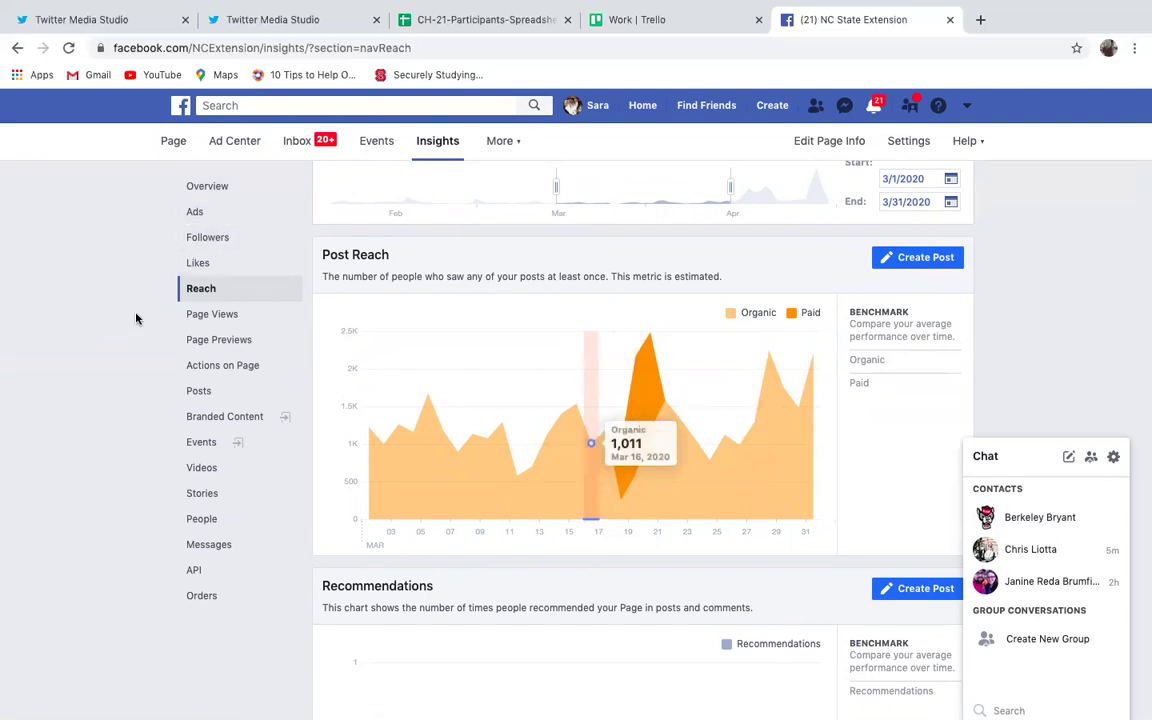
- Open the Page Views insights and set the date range from 3/1/2020 to 3/31/2020
click(199, 317)
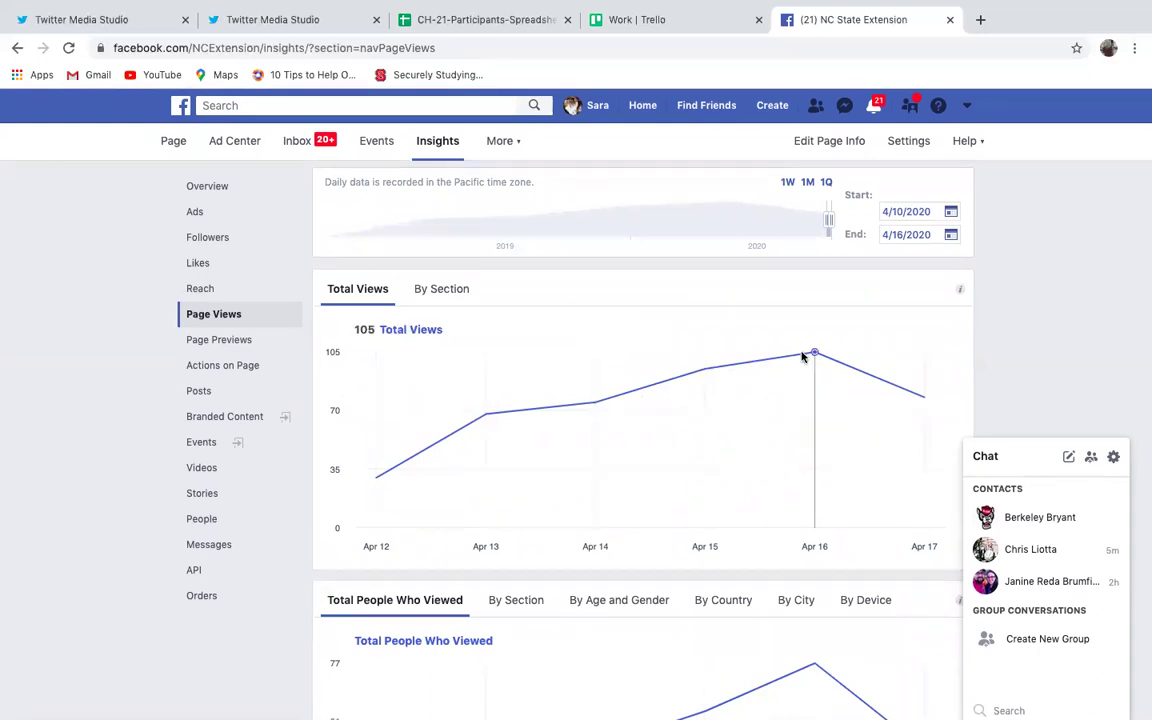
click(885, 212)
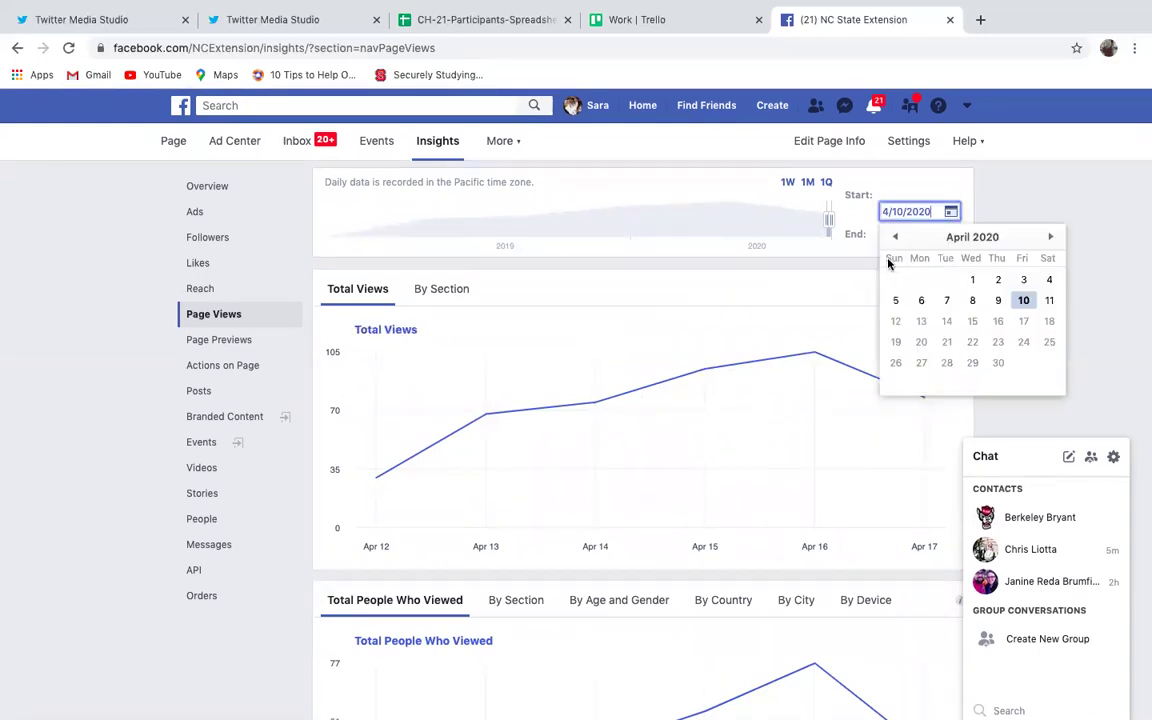
click(895, 236)
click(893, 279)
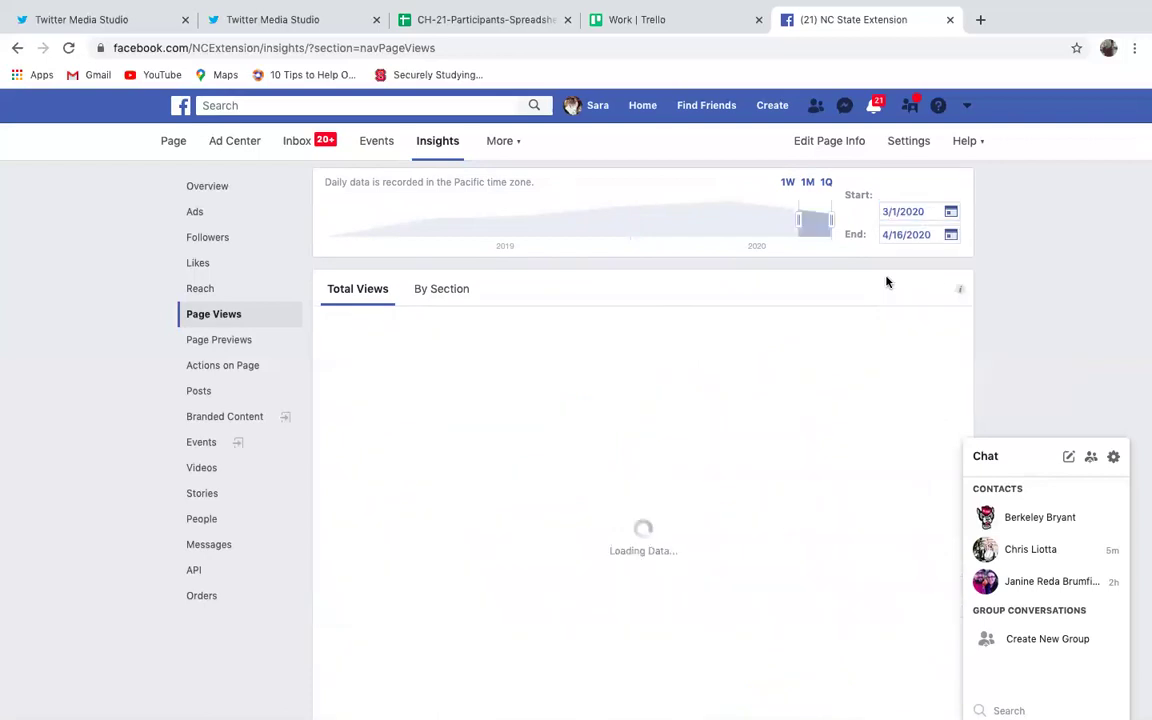
click(953, 236)
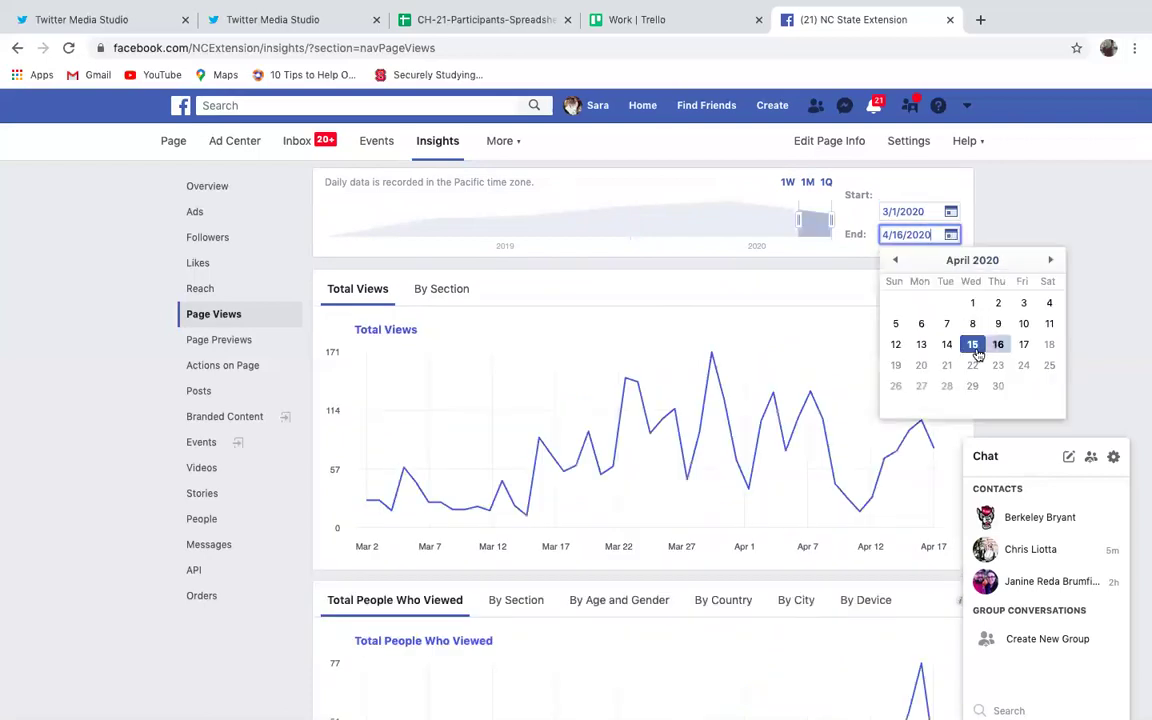
click(895, 260)
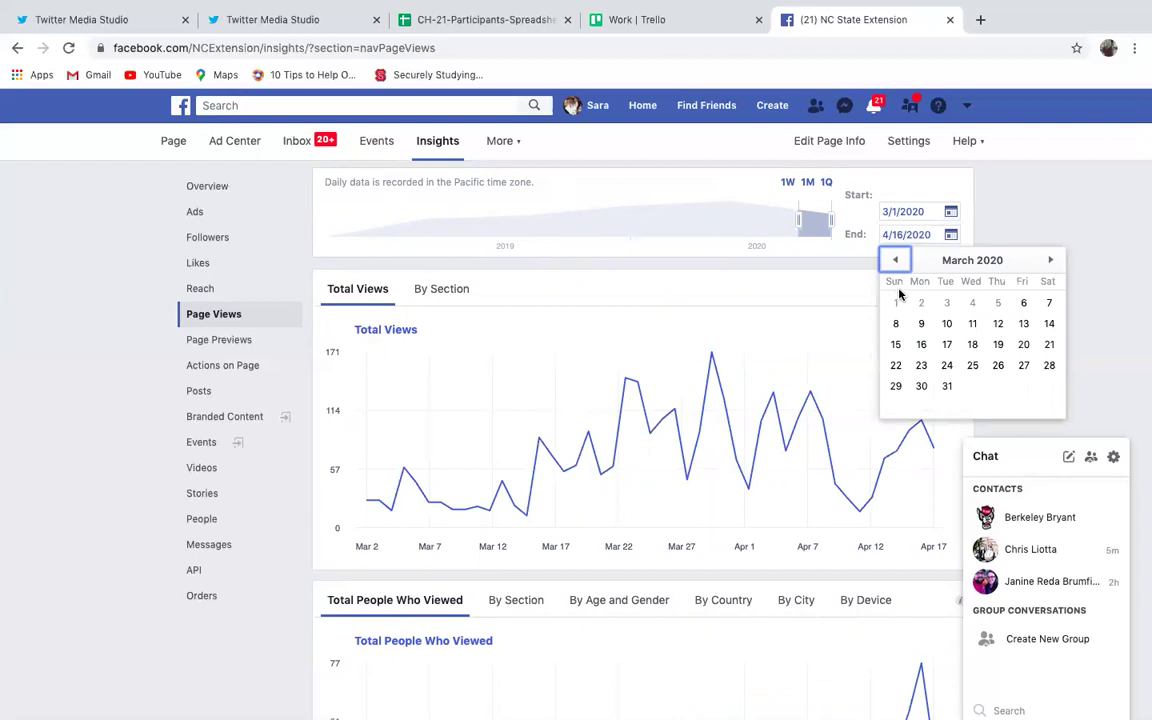
click(946, 387)
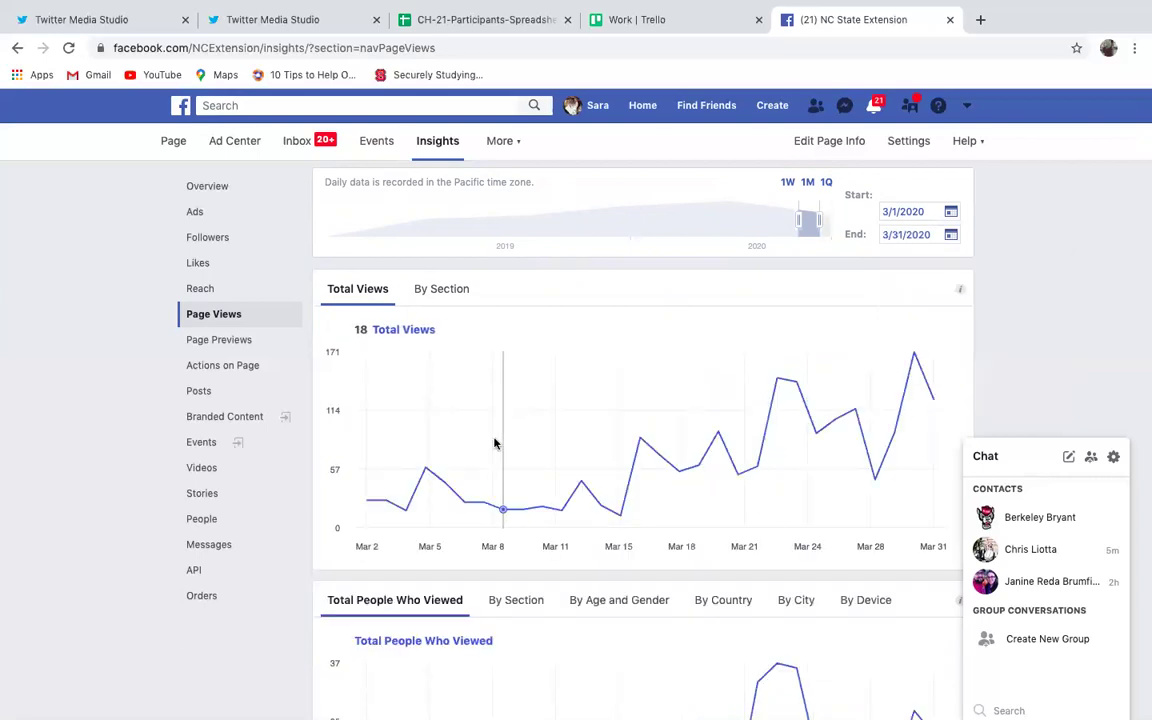
- Examine the March charts for total page views and total people who viewed the page
scroll(494, 443, down, 1)
scroll(494, 443, down, 1)
scroll(496, 442, up, 1)
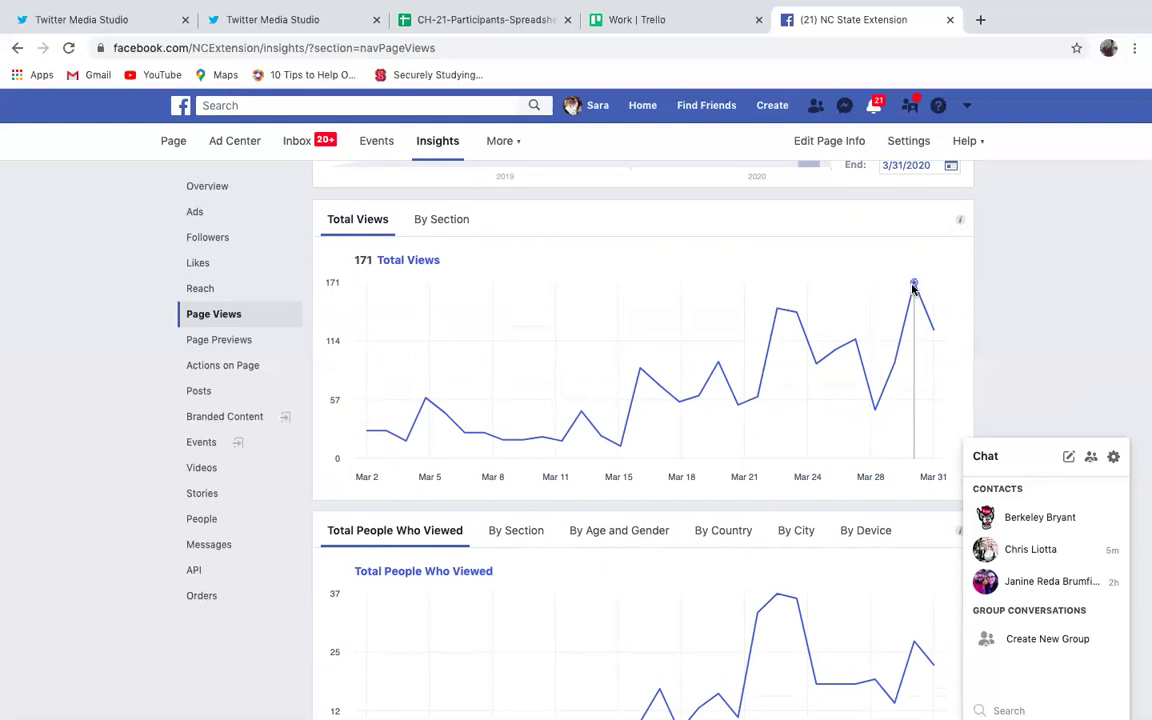
scroll(911, 289, down, 3)
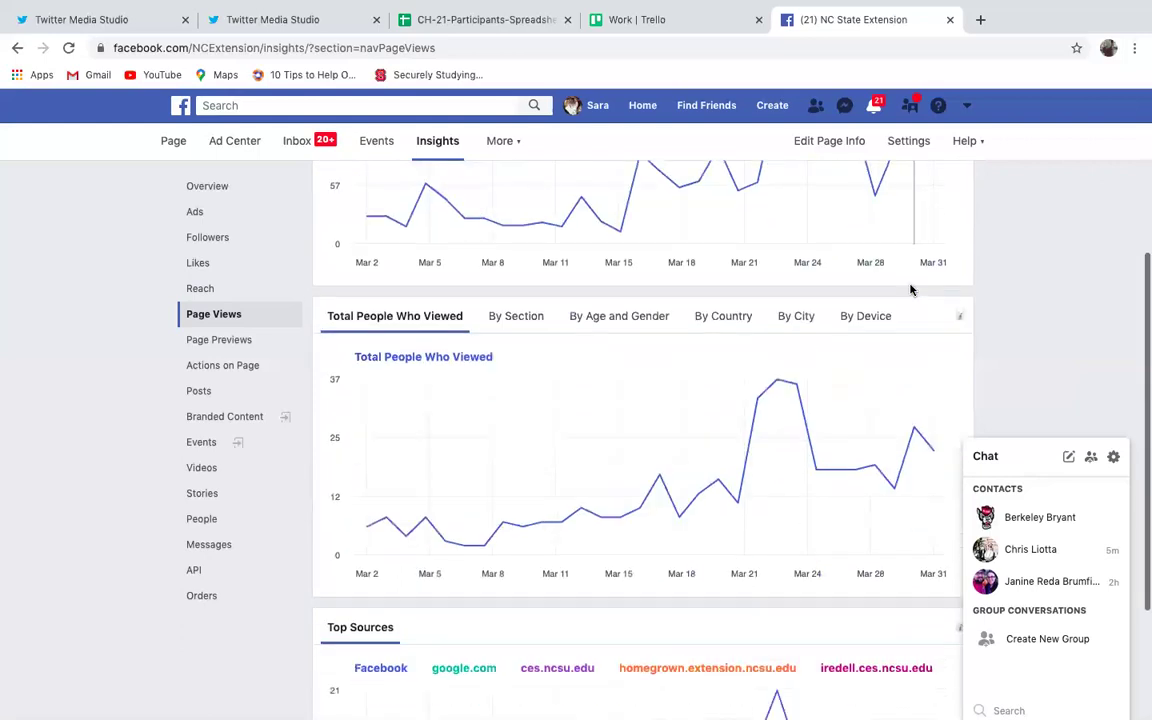
scroll(911, 290, up, 1)
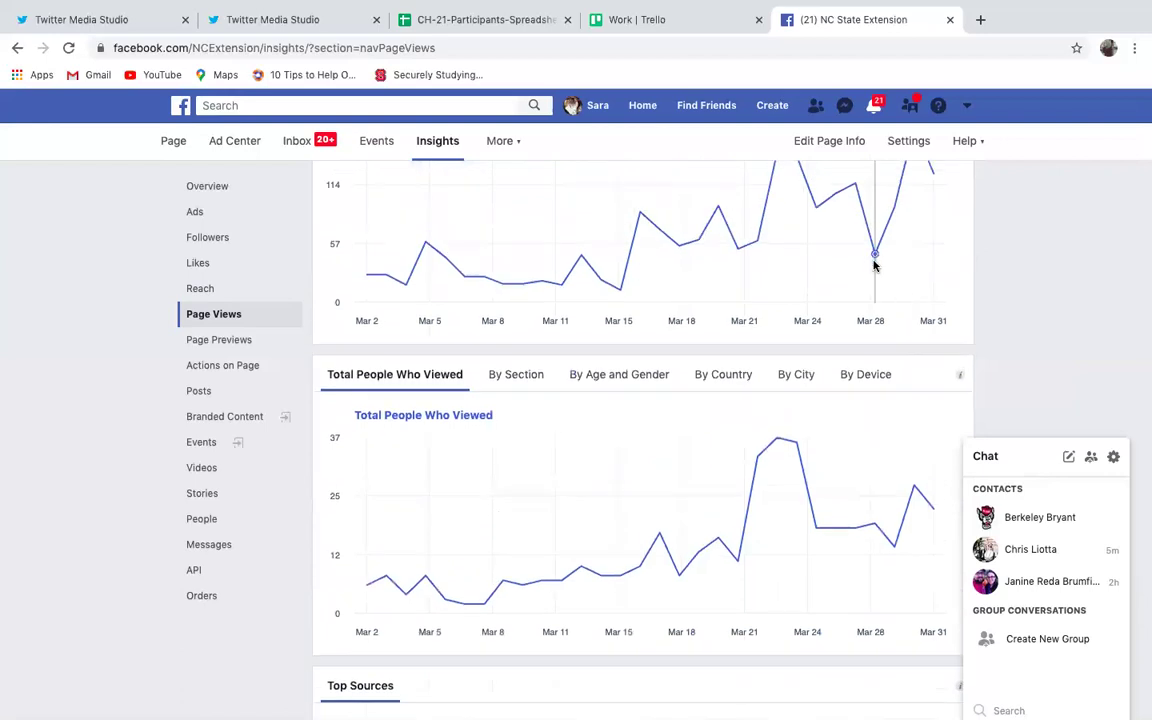
scroll(818, 290, down, 3)
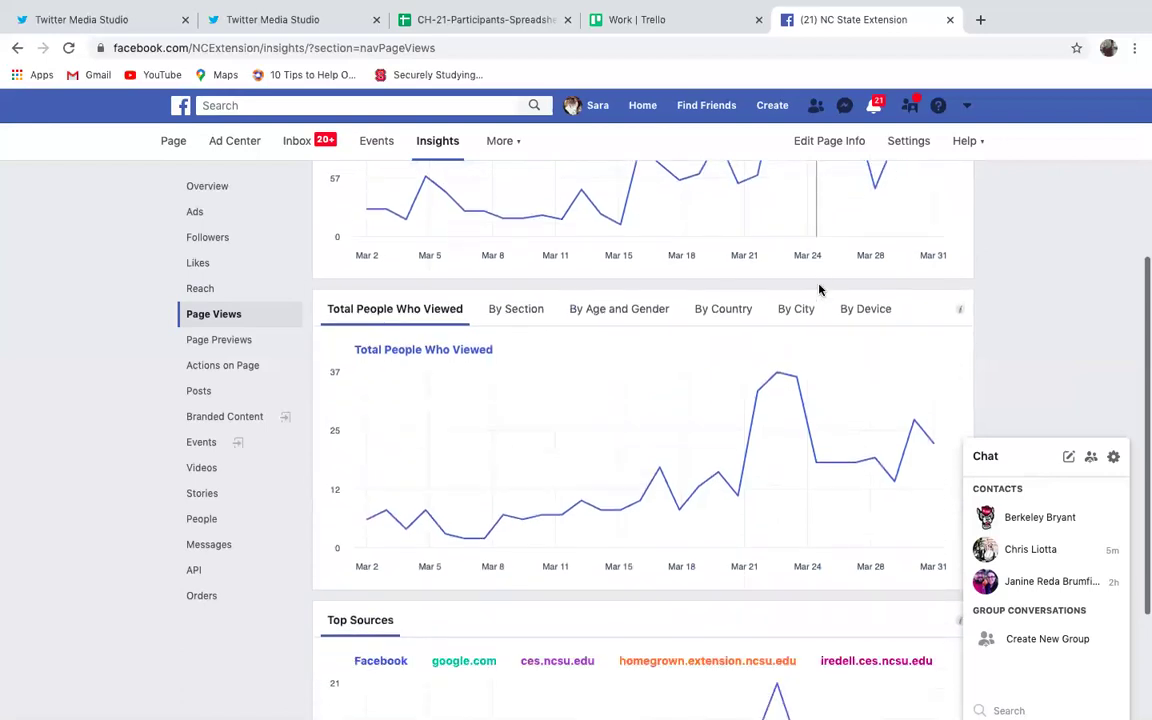
scroll(818, 290, down, 1)
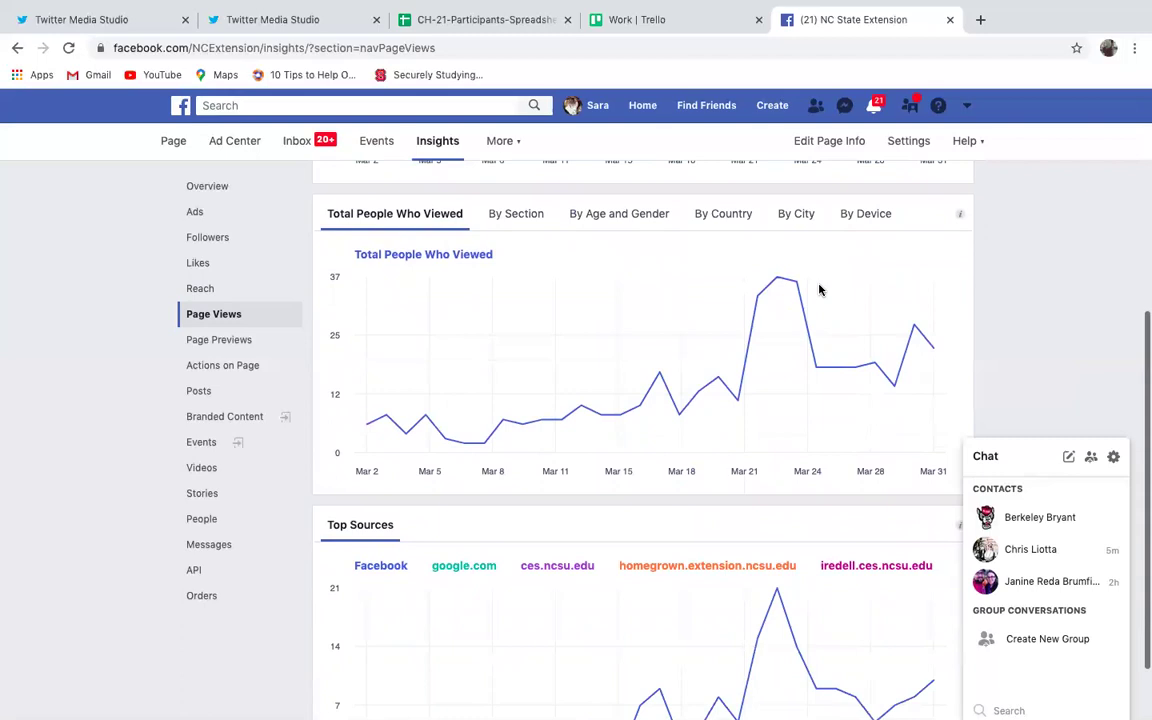
- Show the people who viewed by age and gender, and examine the page views chart broken down by section
click(629, 205)
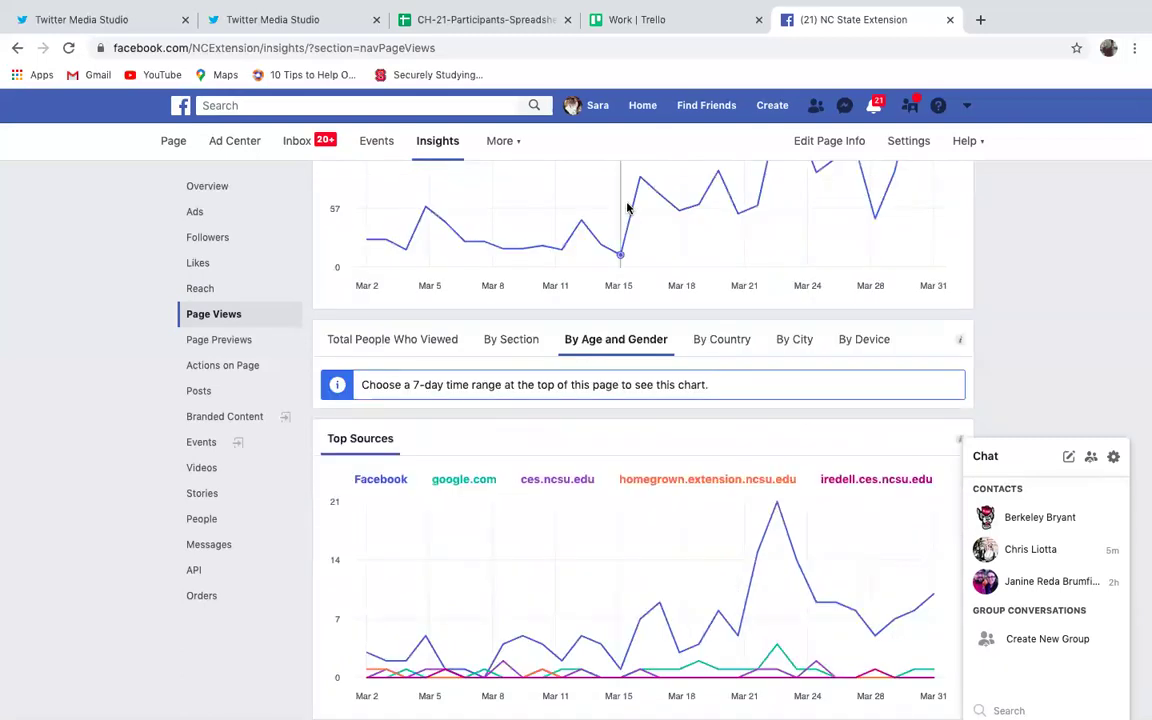
scroll(648, 248, up, 2)
scroll(645, 268, up, 1)
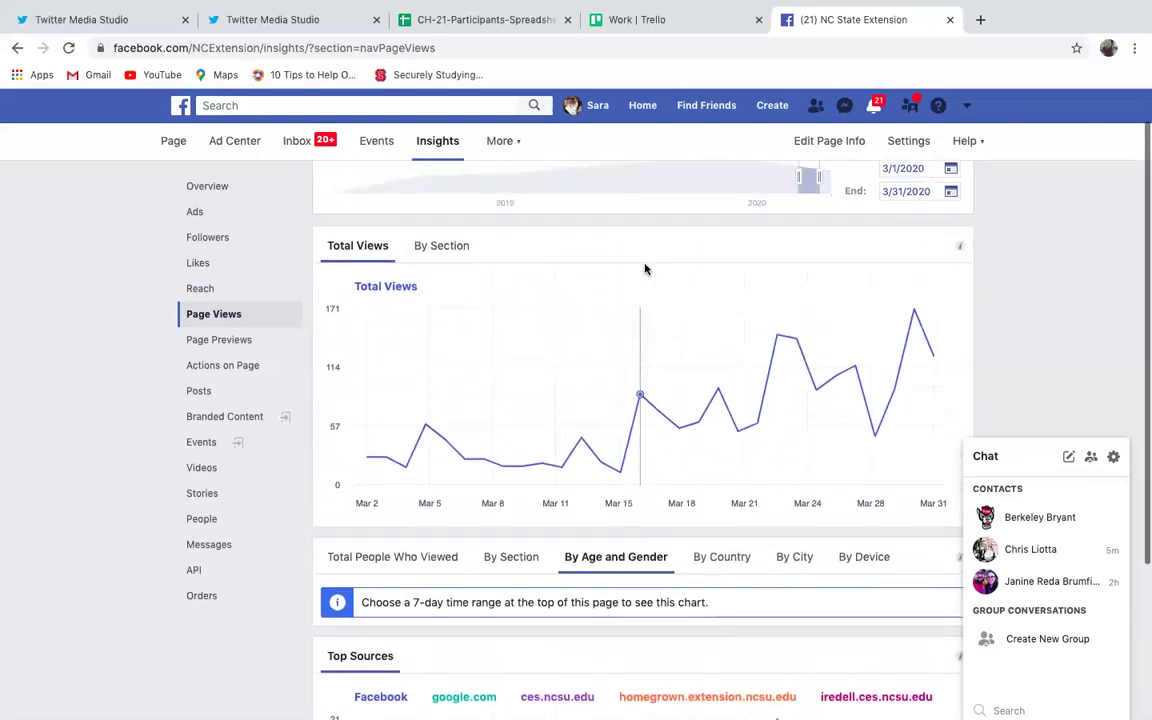
click(436, 250)
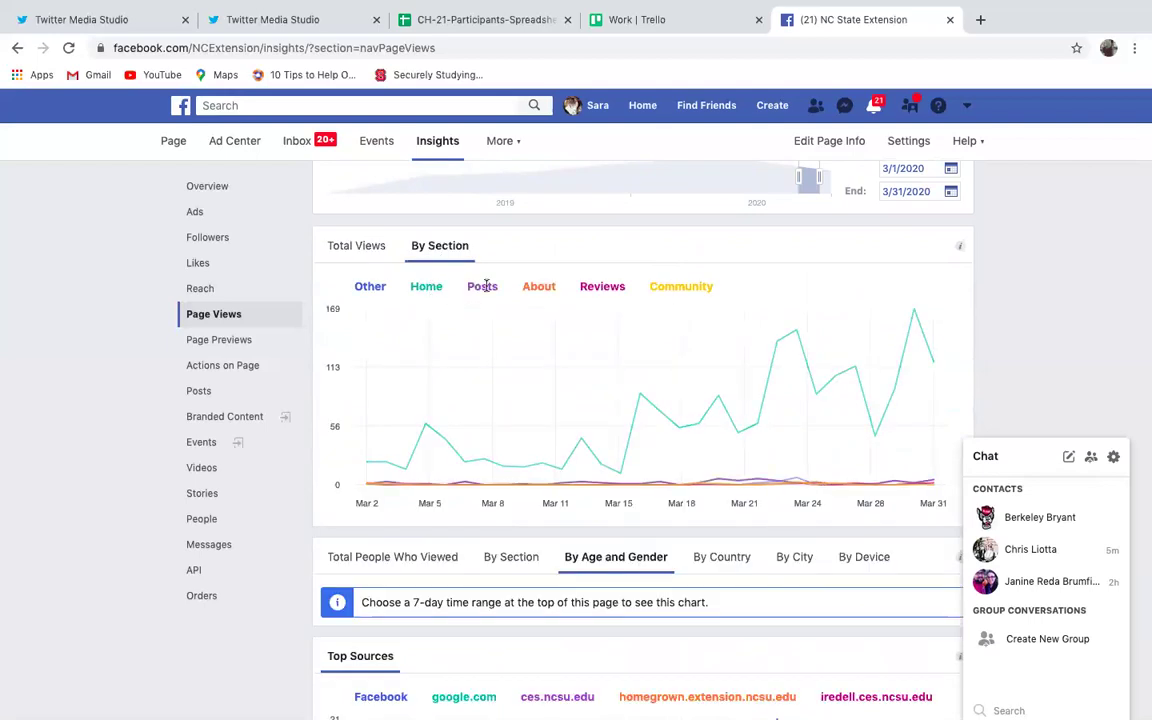
mouse_move(463, 481)
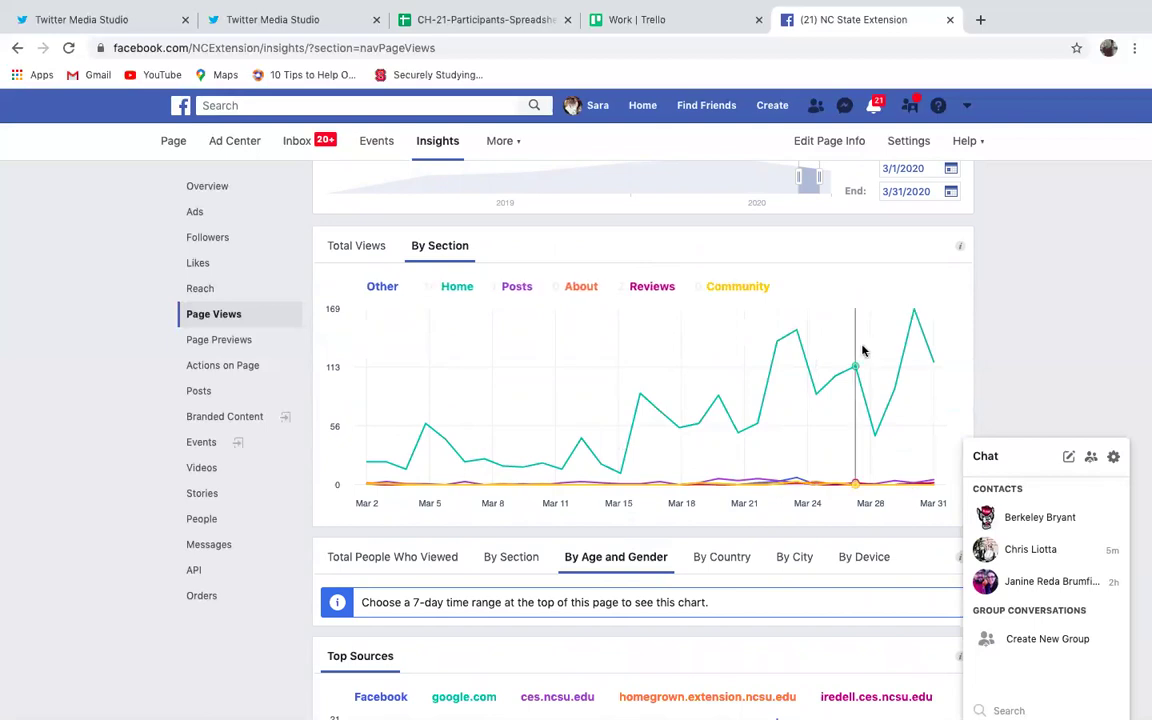
- Examine the Top Sources chart and the websites that brought visitors to the page in March
scroll(761, 397, down, 2)
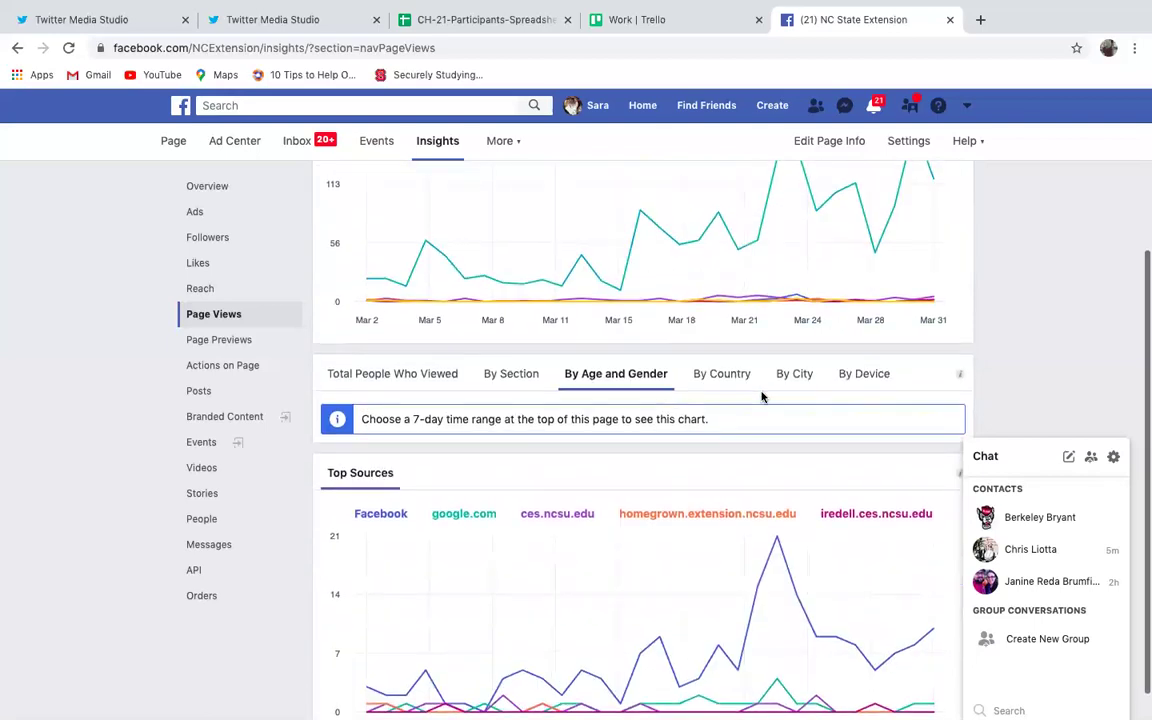
scroll(761, 397, down, 1)
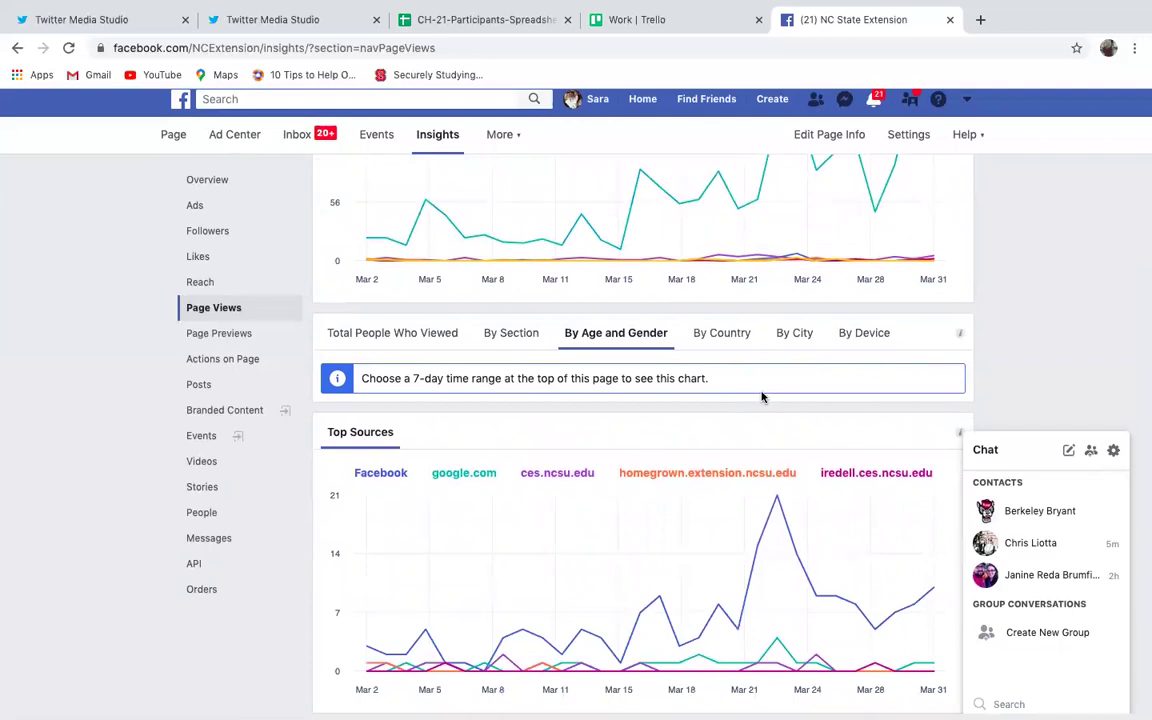
scroll(761, 397, up, 1)
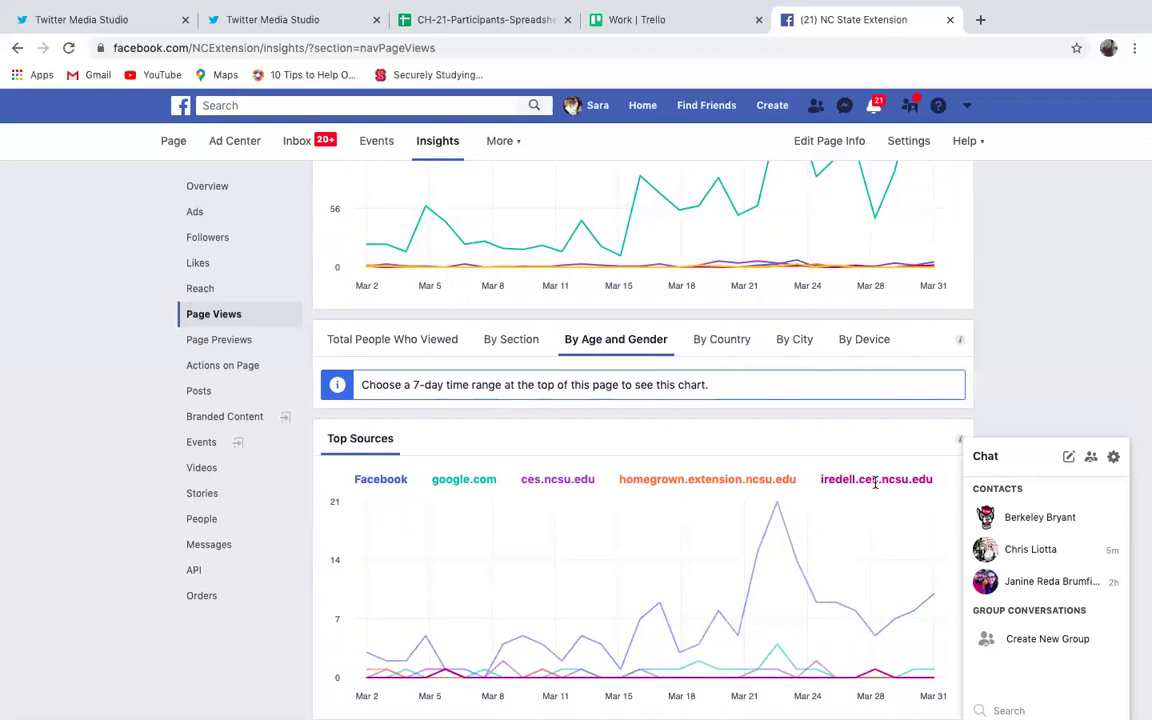
scroll(823, 527, down, 1)
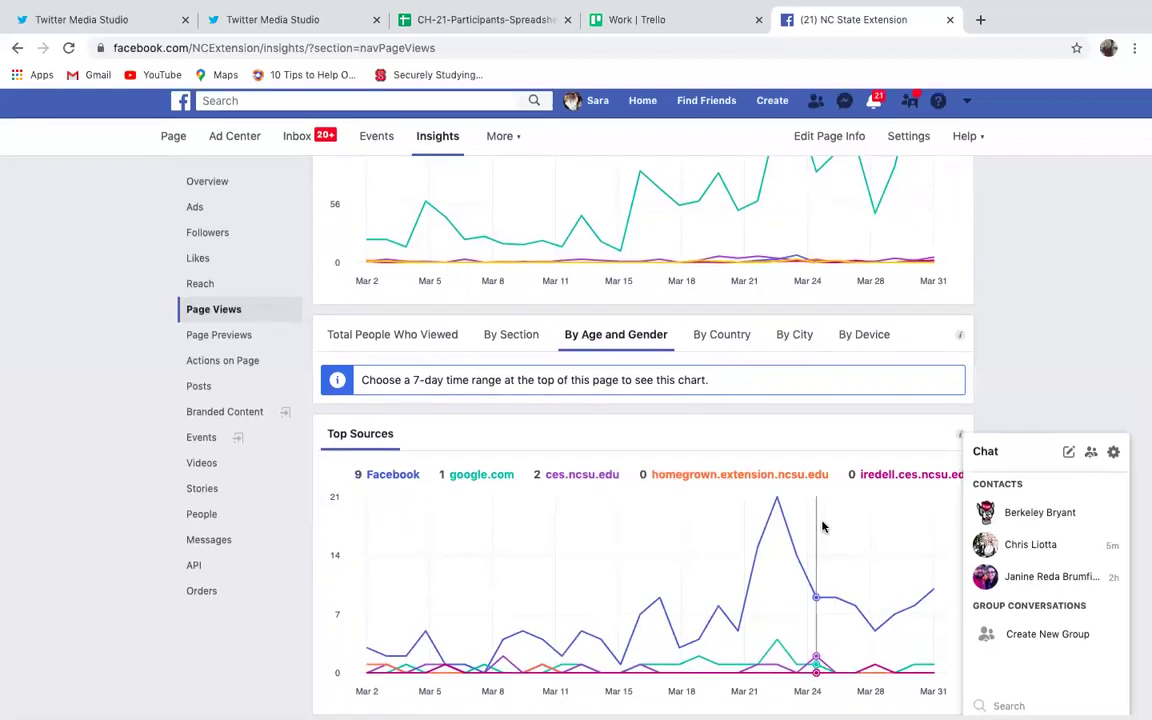
scroll(840, 505, up, 1)
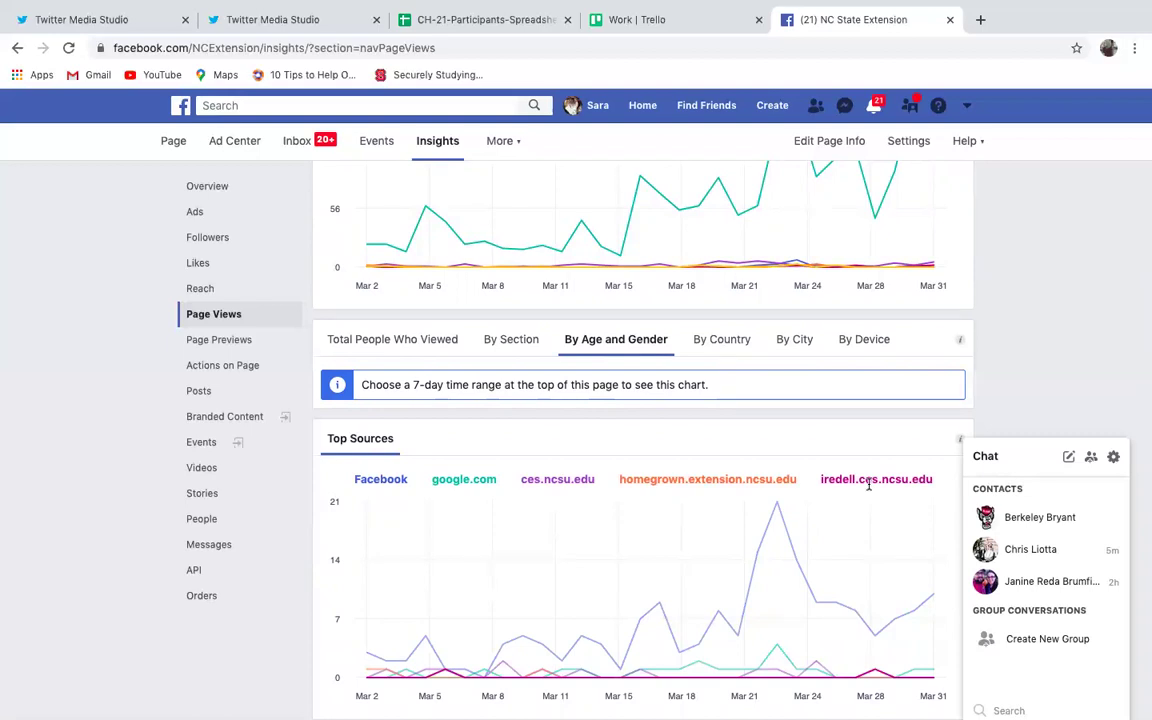
- Open the Posts insights and view the days and times when the page's fans are online
click(198, 392)
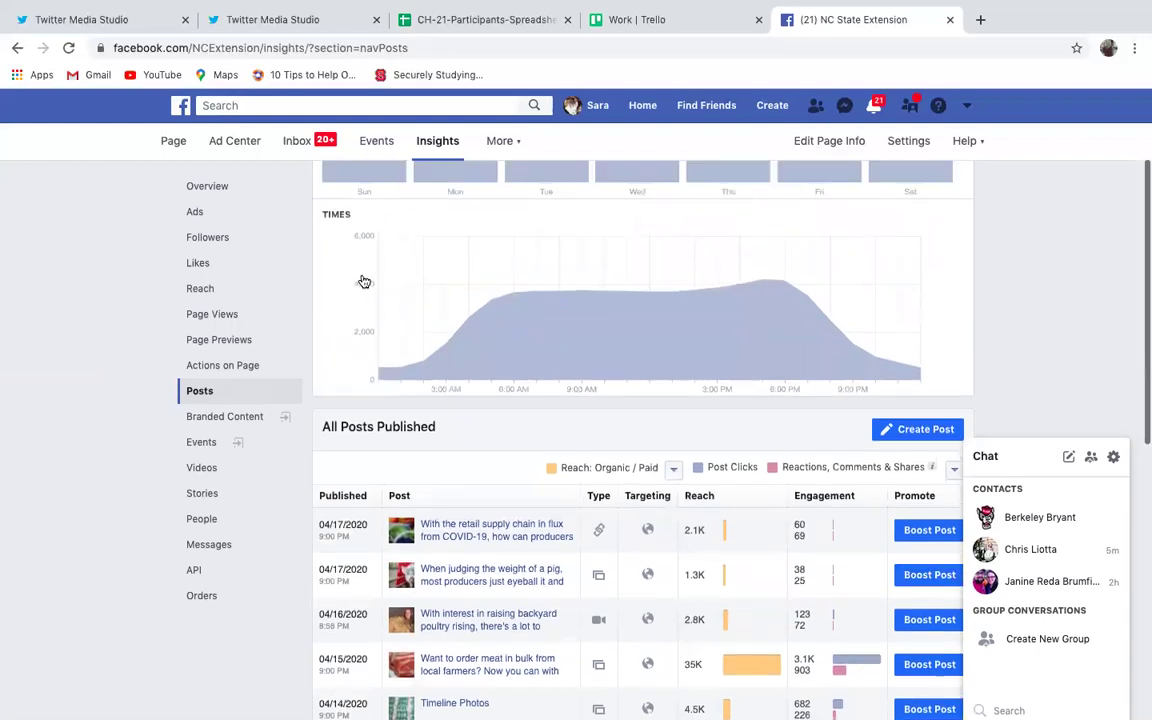
scroll(364, 282, up, 2)
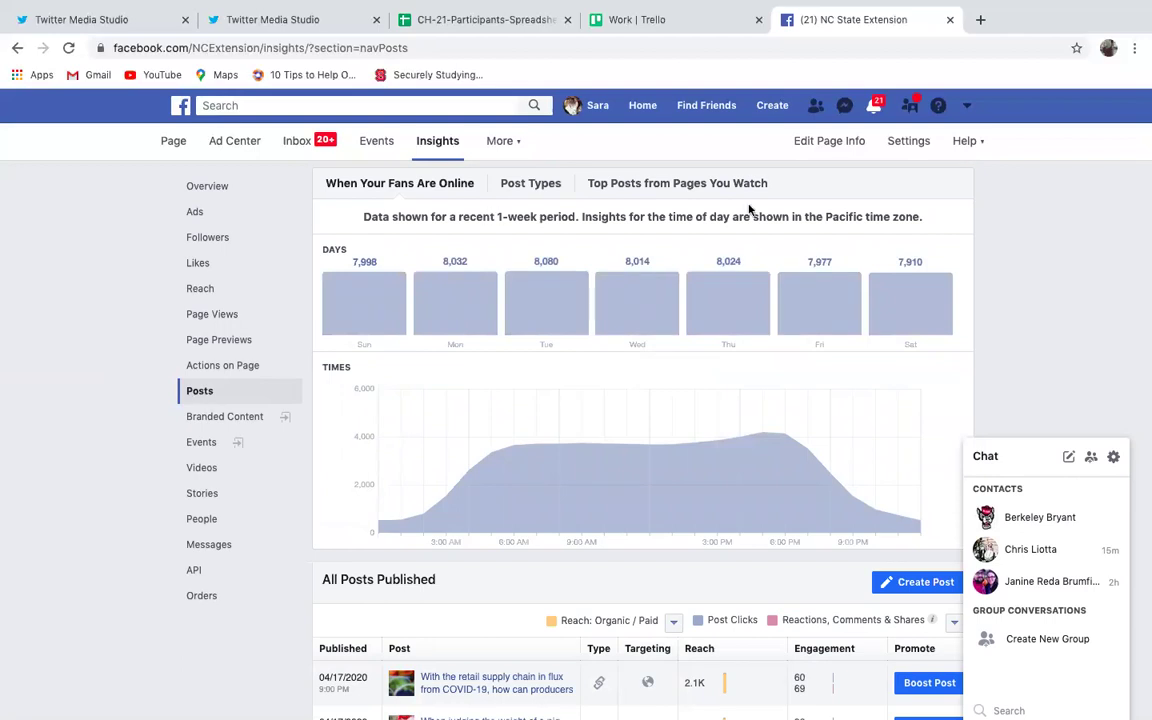
- Highlight the Pacific time zone note above the fans-online charts, and look through the All Posts Published table
drag(825, 216, 918, 215)
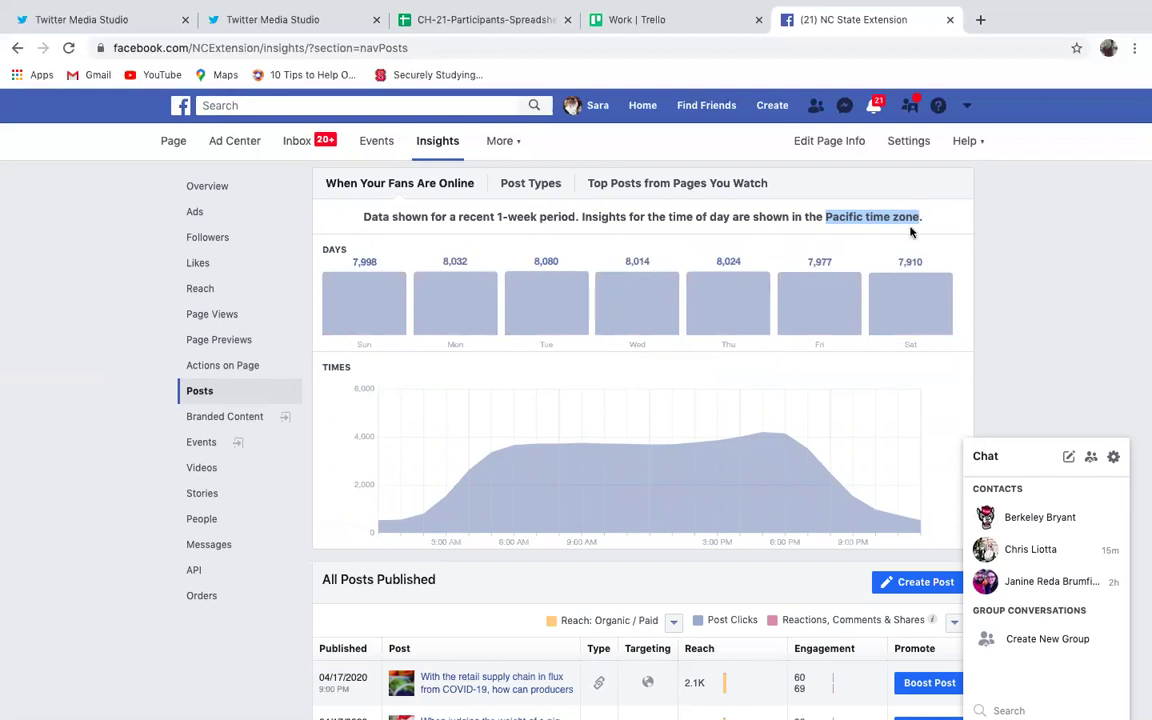
click(956, 243)
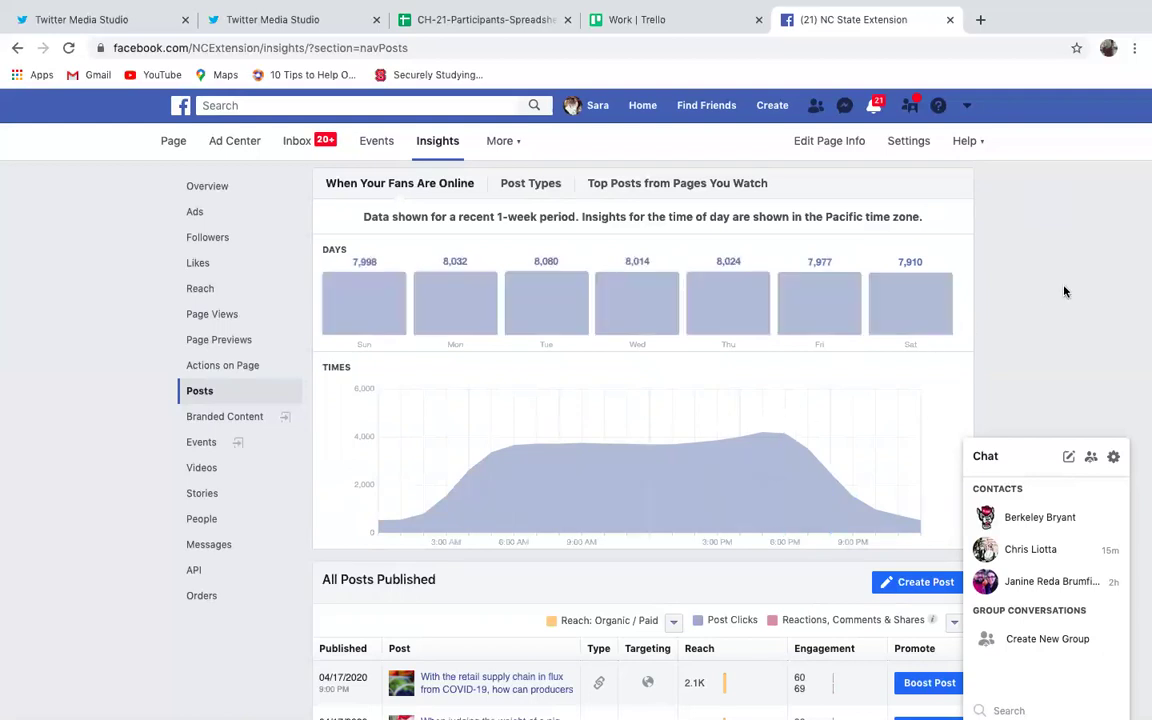
scroll(1064, 293, down, 3)
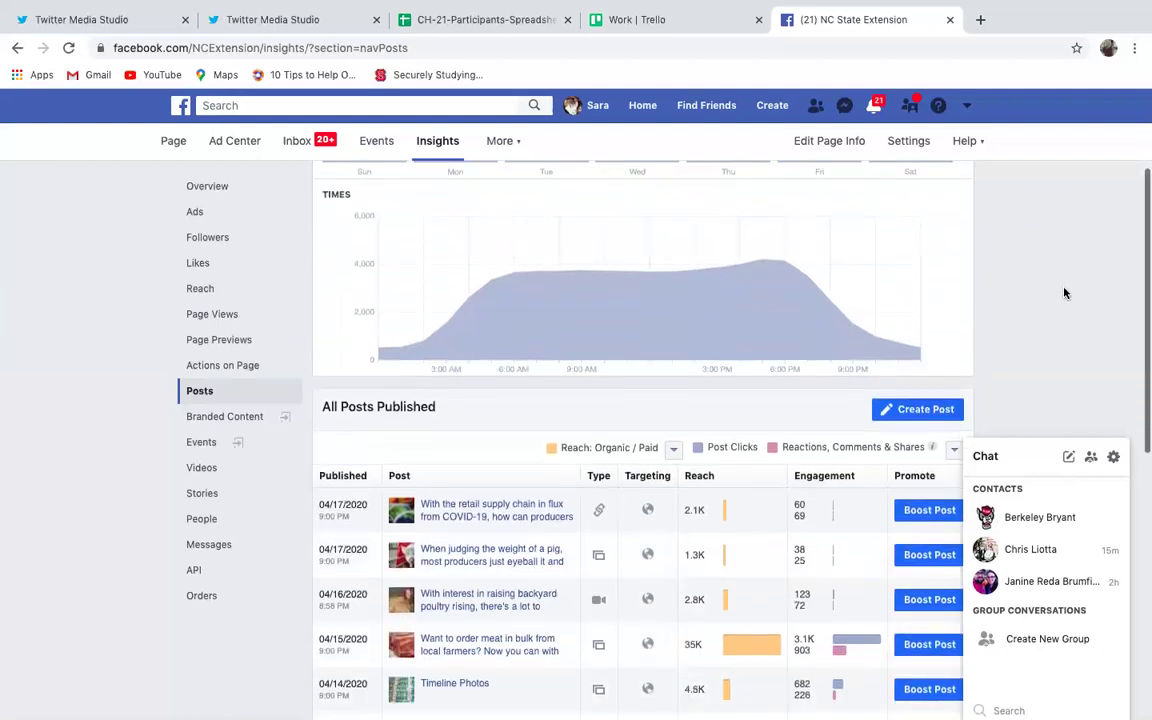
scroll(1064, 293, down, 3)
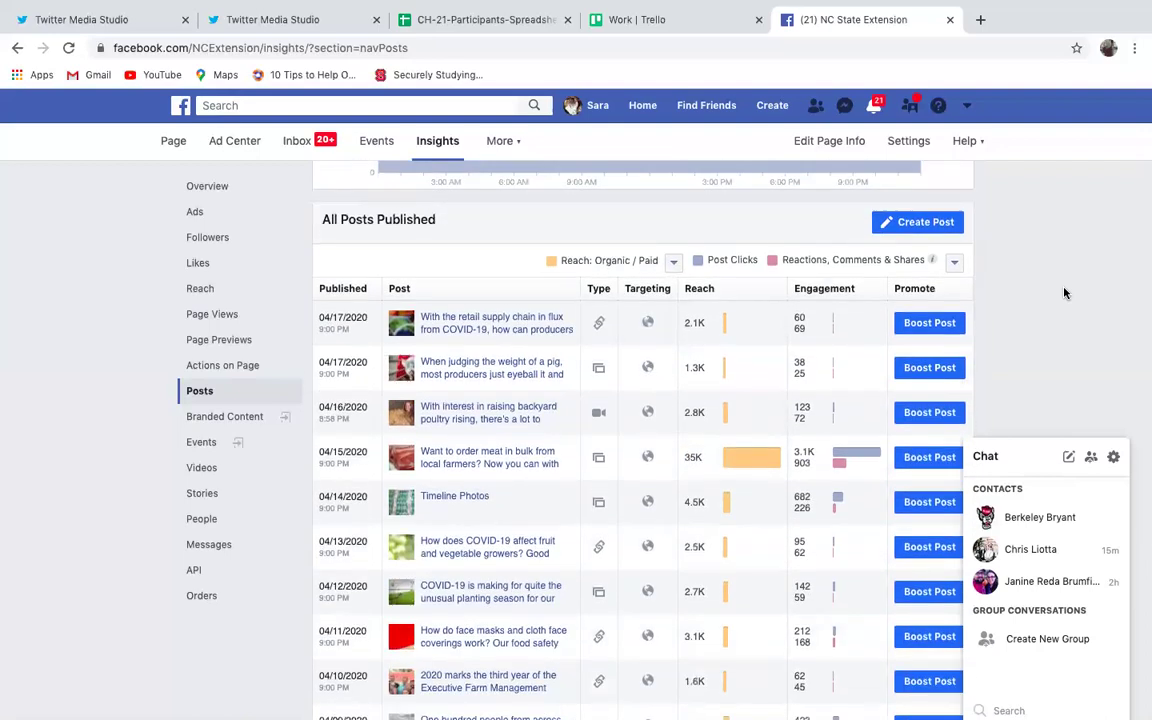
scroll(1064, 293, down, 1)
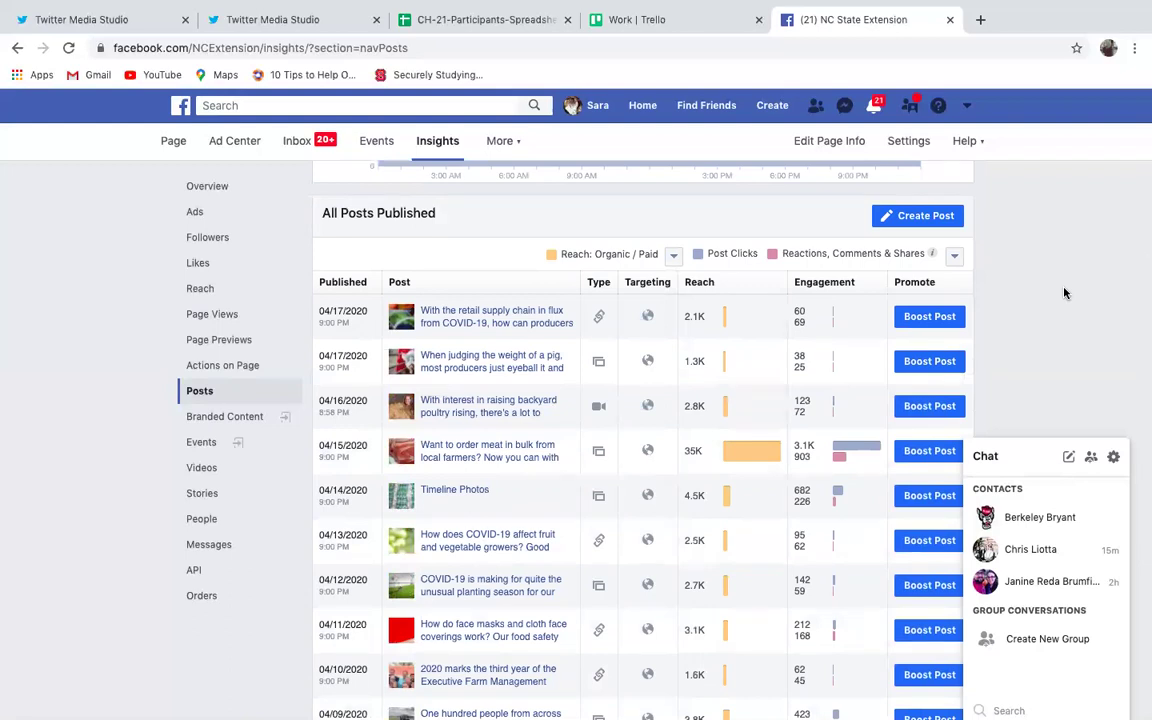
scroll(1064, 293, down, 1)
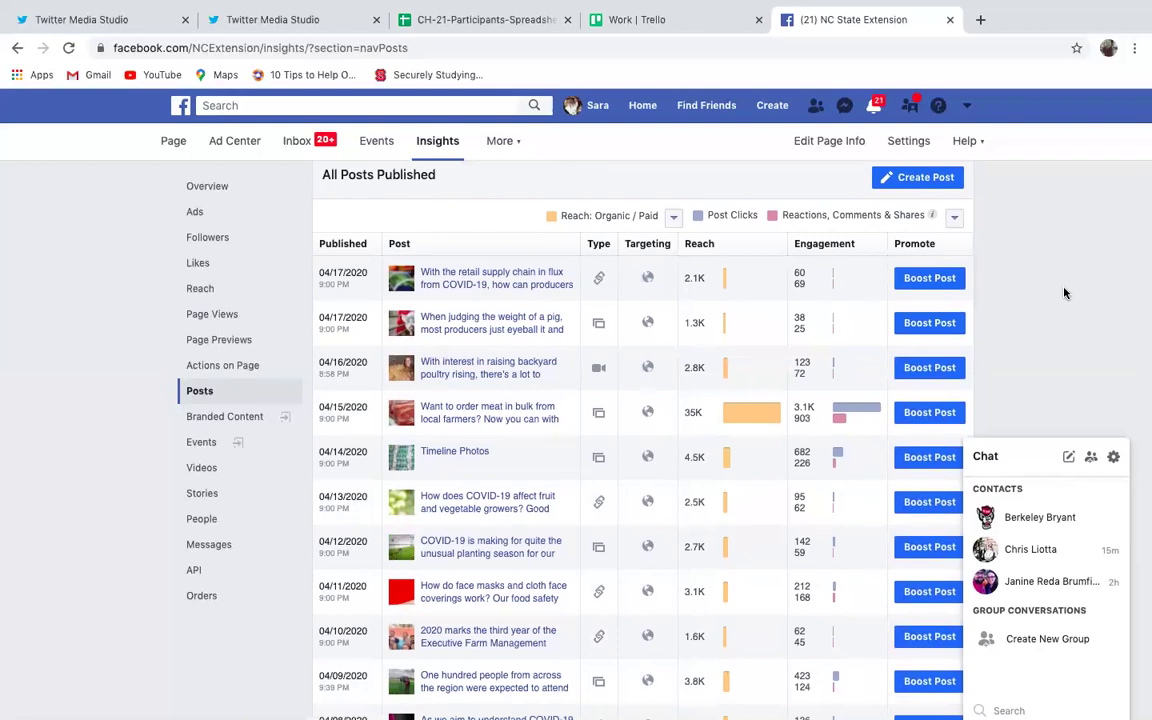
scroll(1064, 293, down, 4)
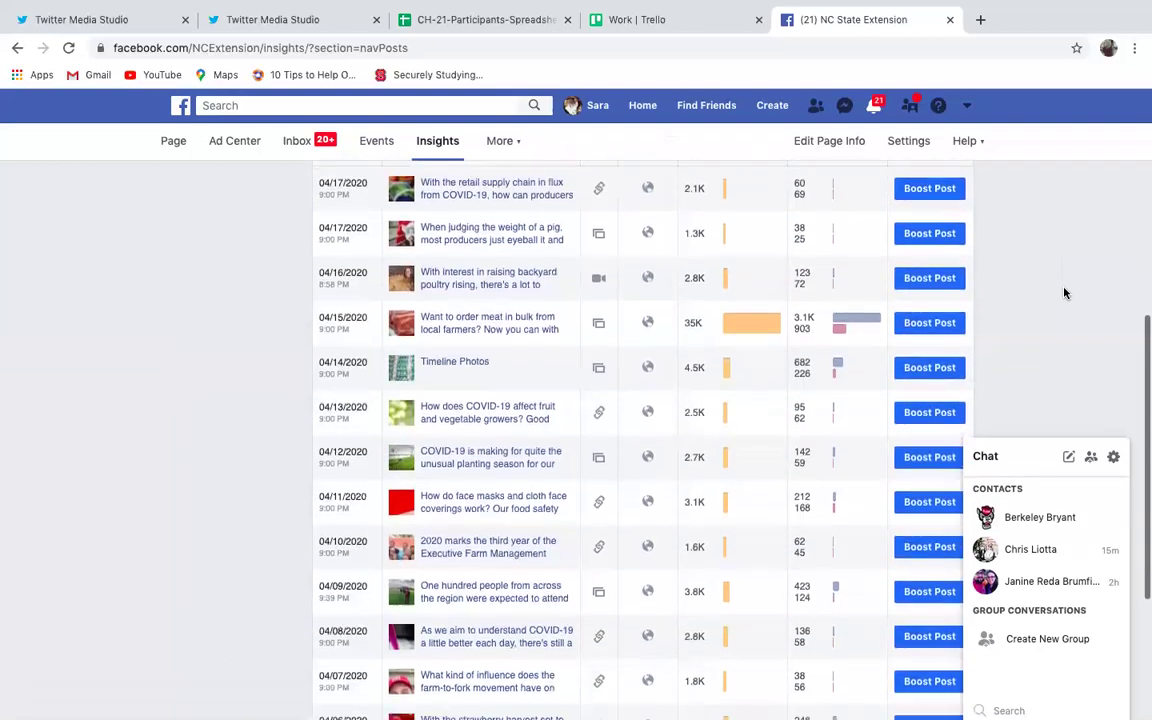
scroll(1064, 293, down, 3)
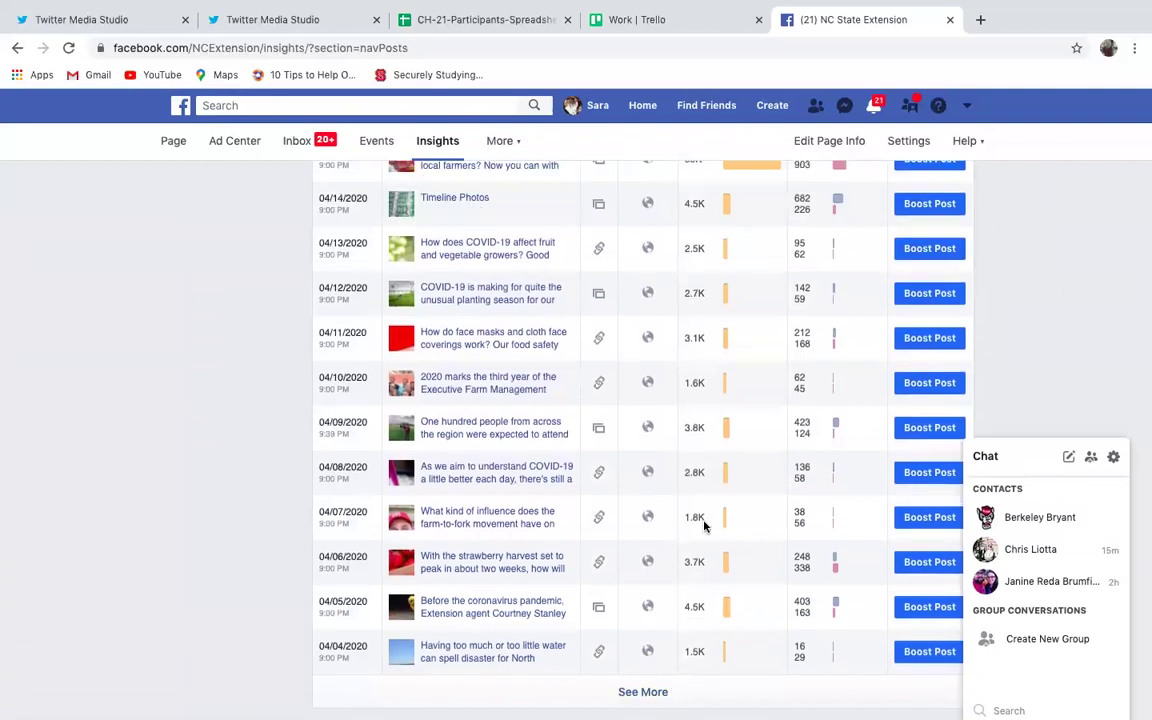
- Check the organic and paid reach of the 04/15/2020 post about ordering meat in bulk
scroll(700, 525, up, 6)
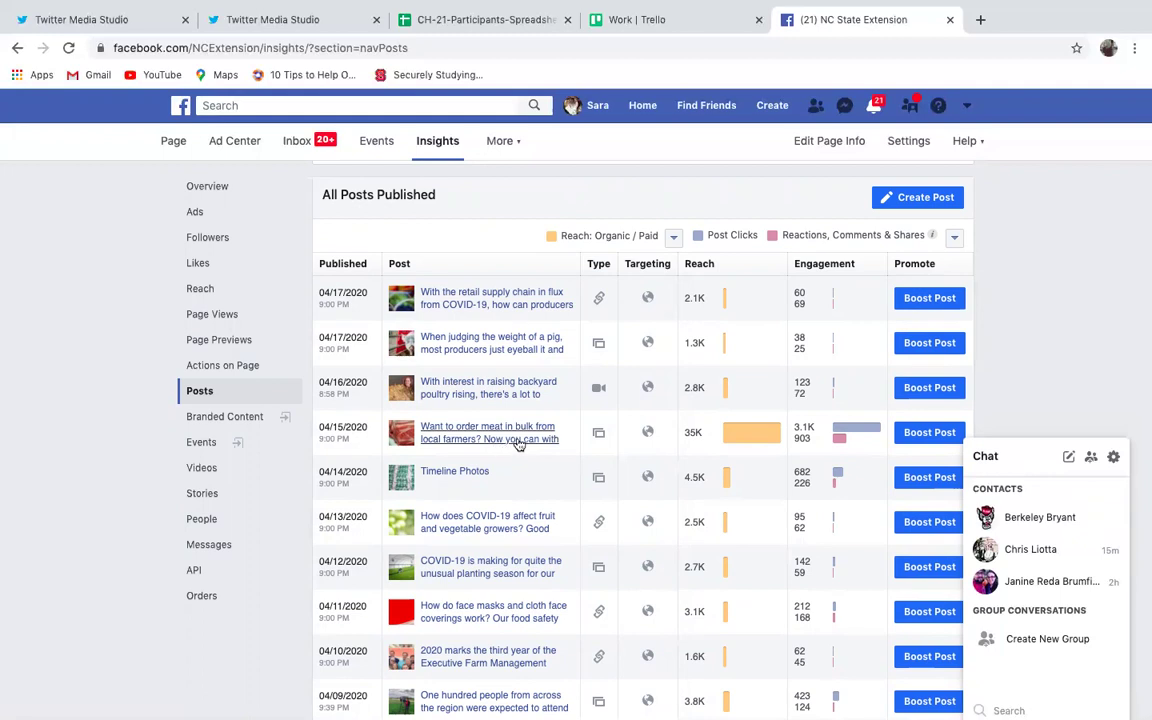
scroll(515, 447, down, 3)
scroll(522, 445, up, 1)
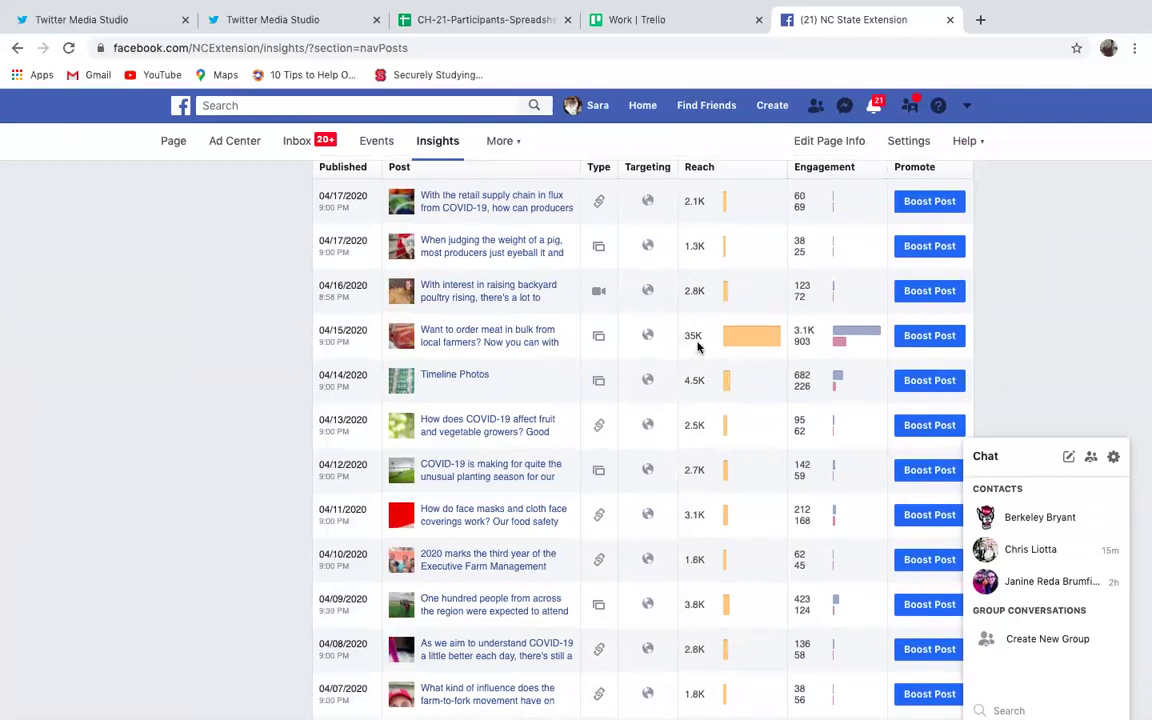
mouse_move(737, 341)
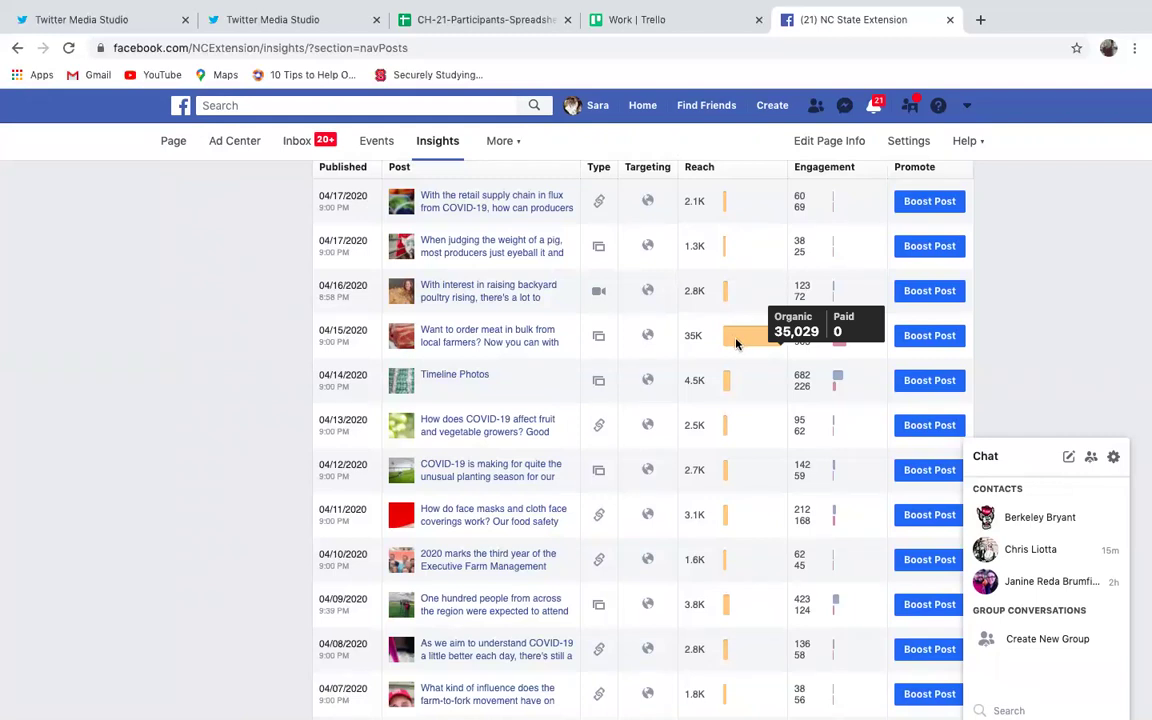
- Review the performance details of the 04/15/2020 bulk meat post, including reactions, shares, clicks and negative feedback, and close them
scroll(709, 352, up, 1)
scroll(709, 355, up, 2)
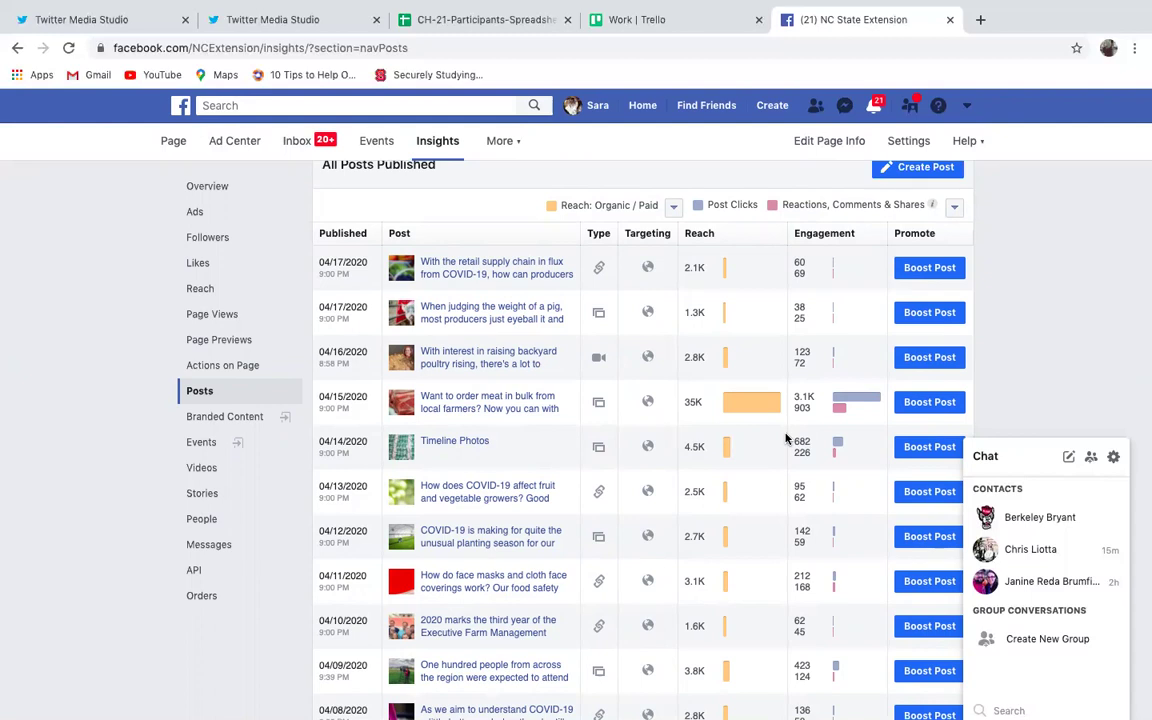
scroll(765, 410, up, 2)
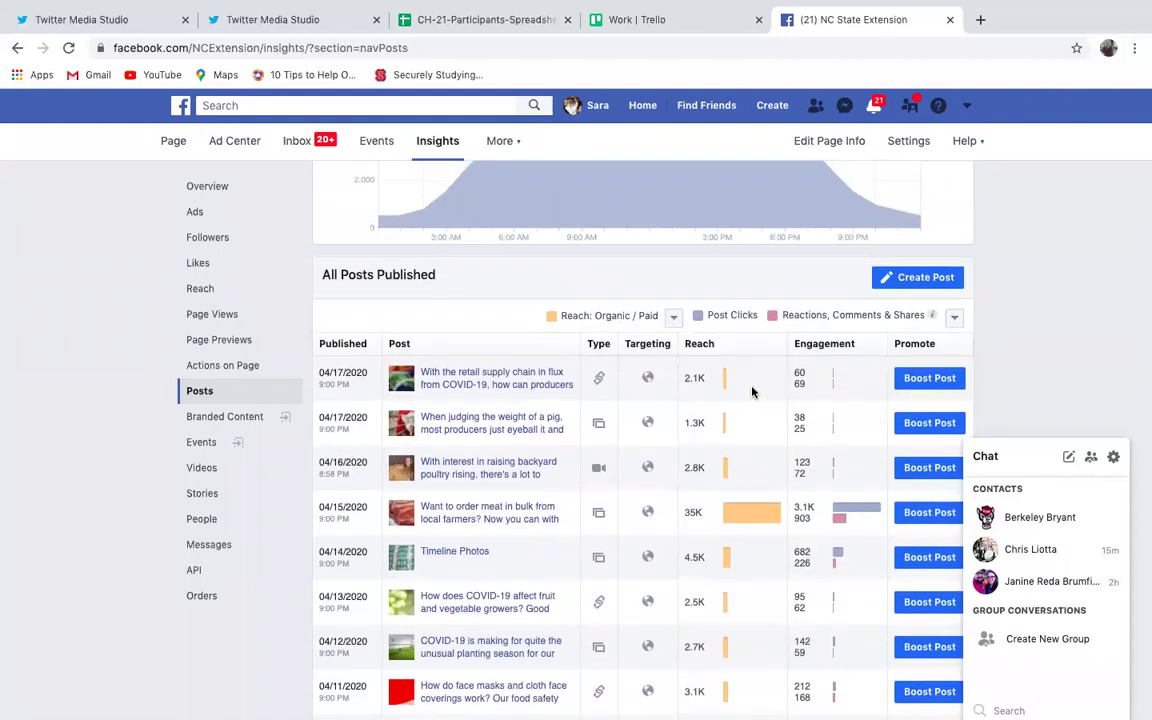
scroll(752, 392, down, 1)
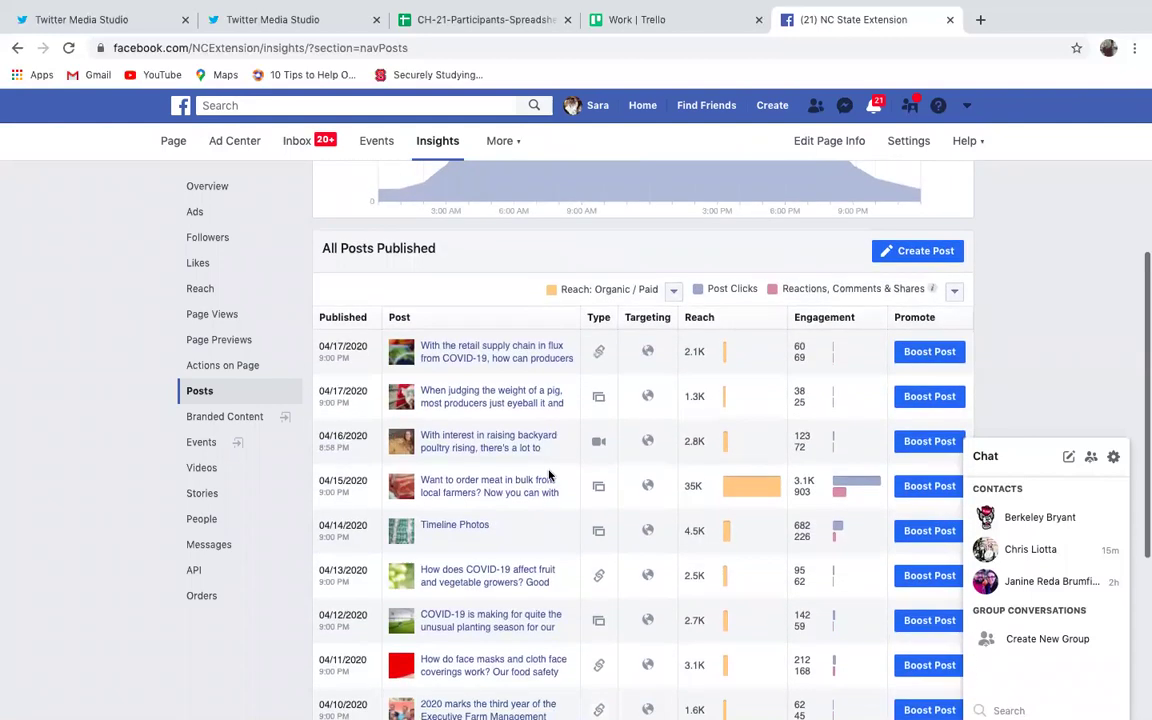
click(490, 494)
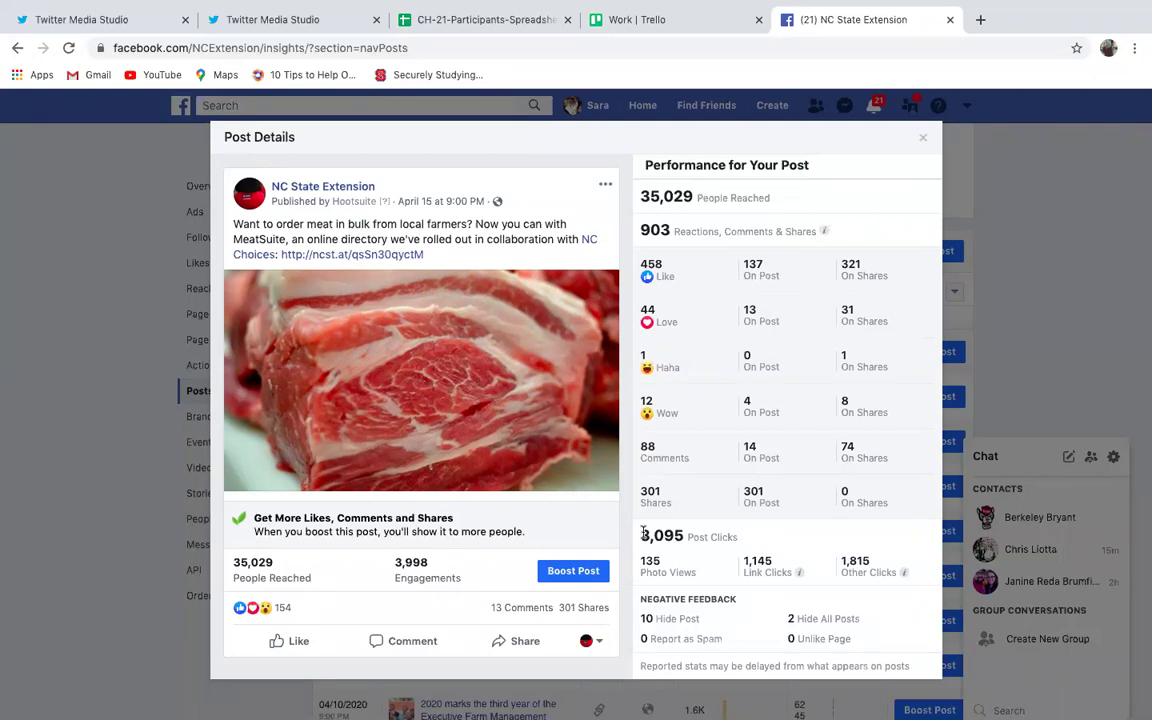
mouse_move(588, 612)
click(922, 137)
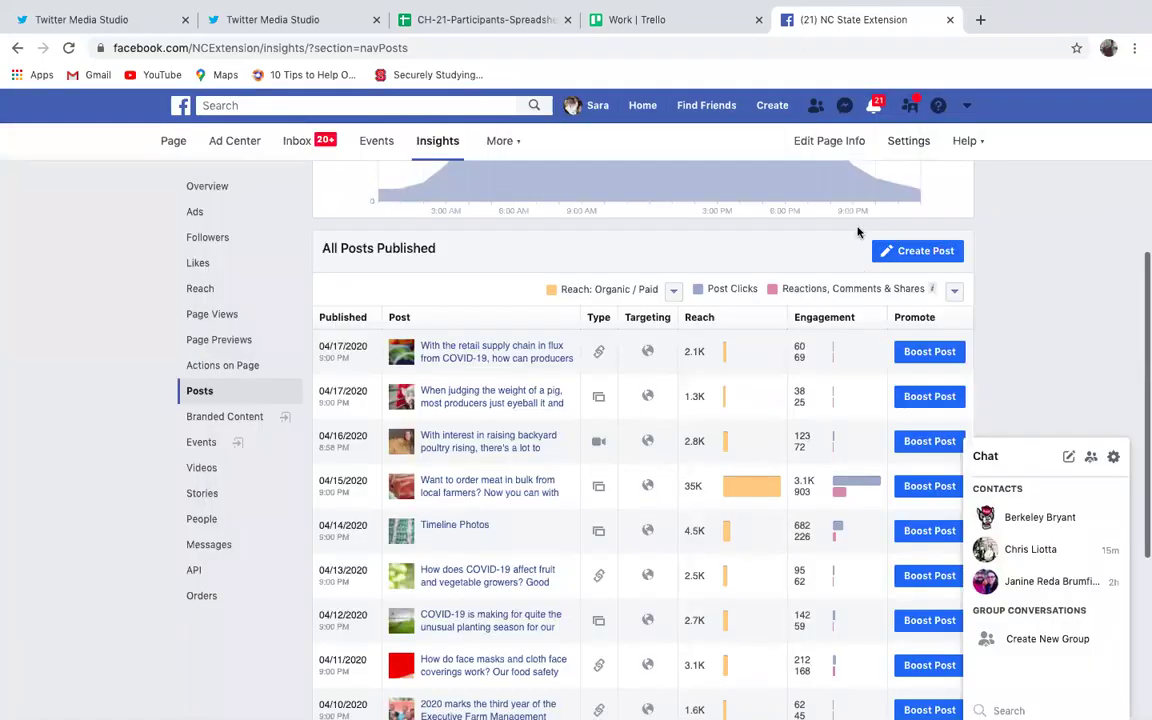
- Show the Post Types comparison of average reach and engagement above the published posts
scroll(603, 460, up, 3)
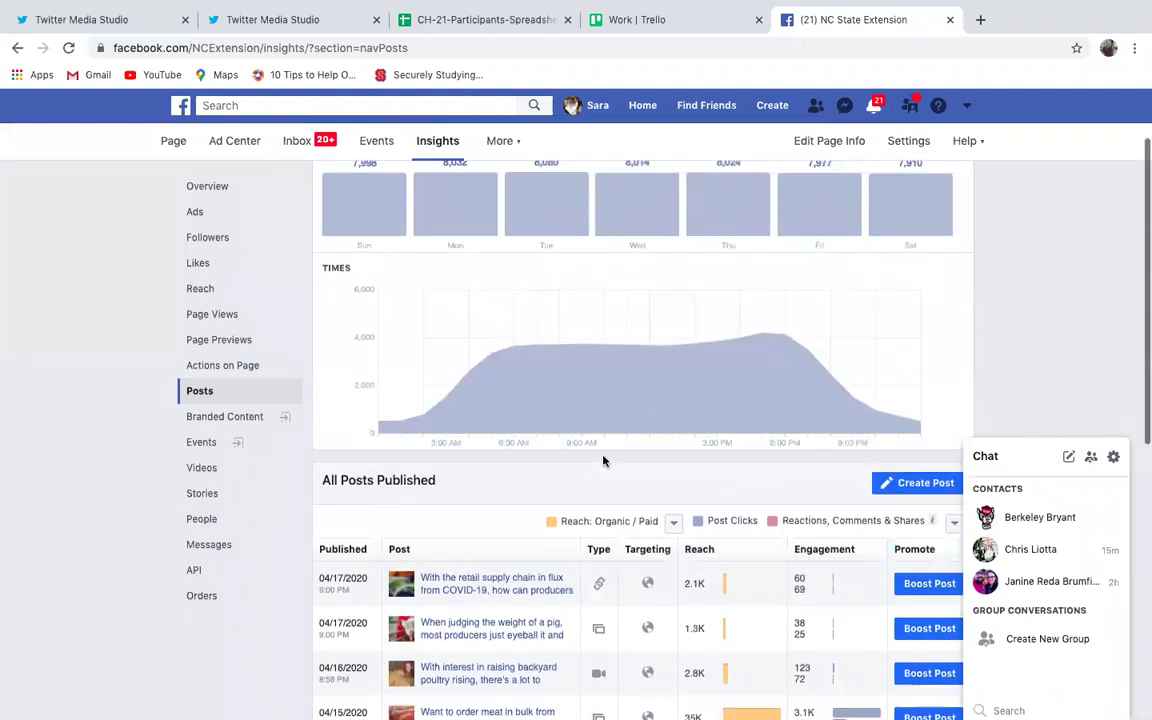
scroll(603, 460, up, 2)
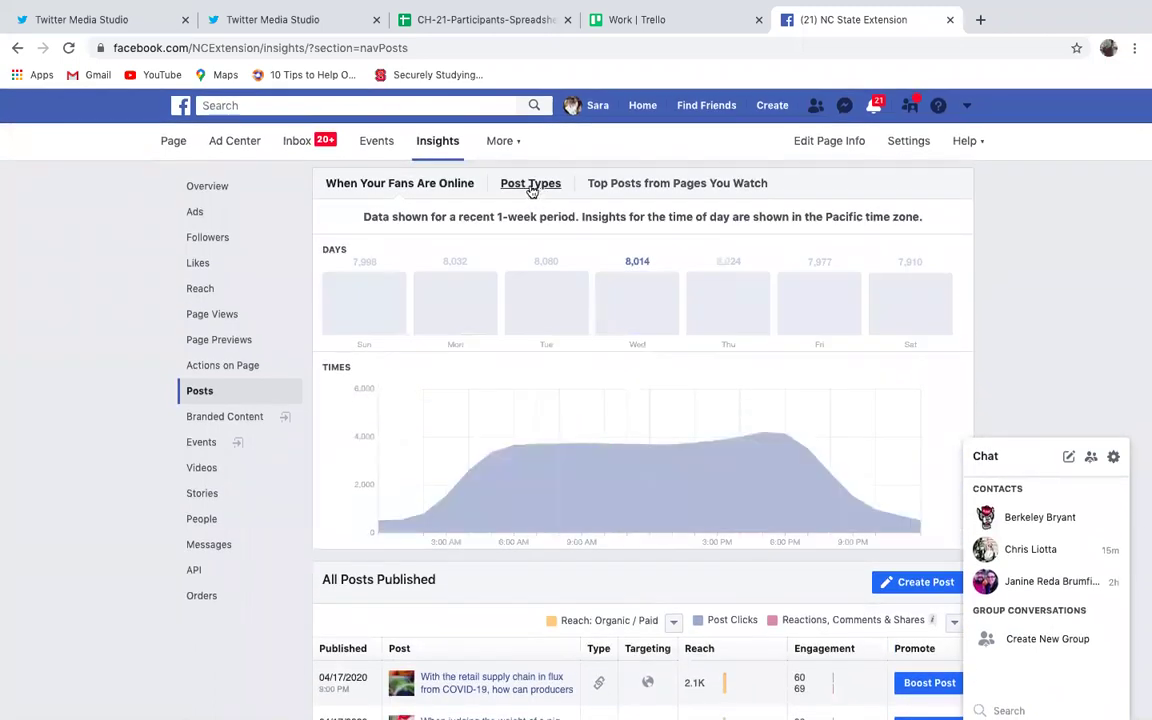
click(531, 188)
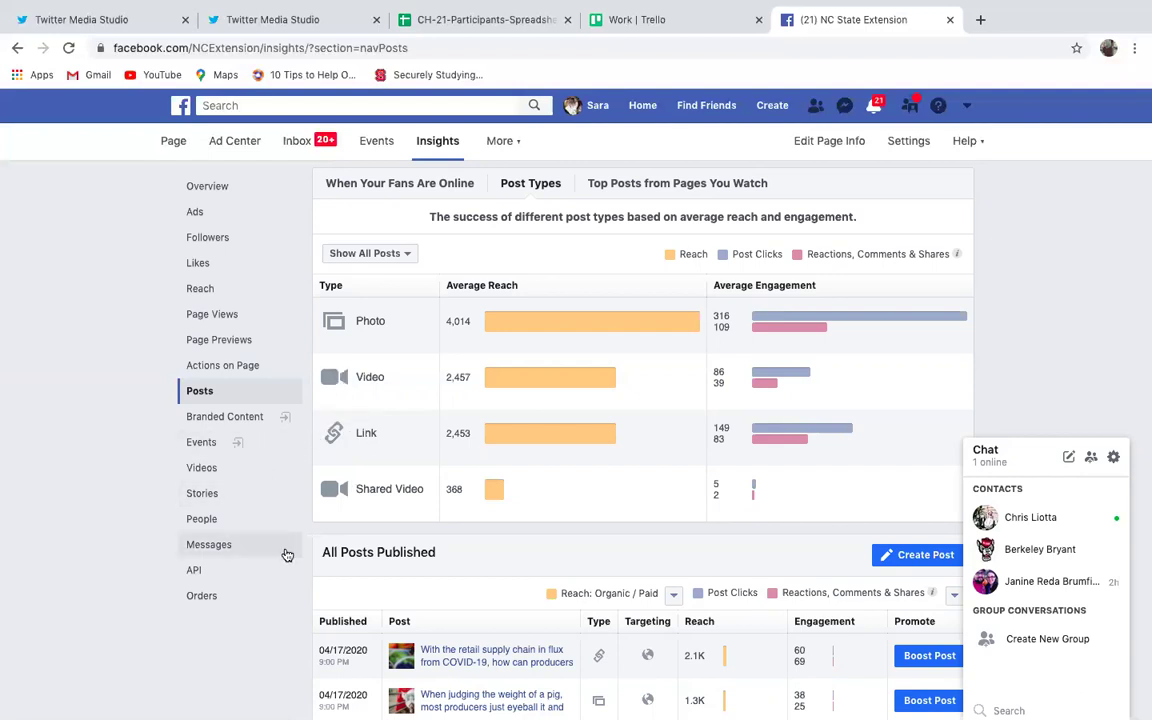
- Open the page's Events insights and set the date range to Last 28 Days
click(196, 448)
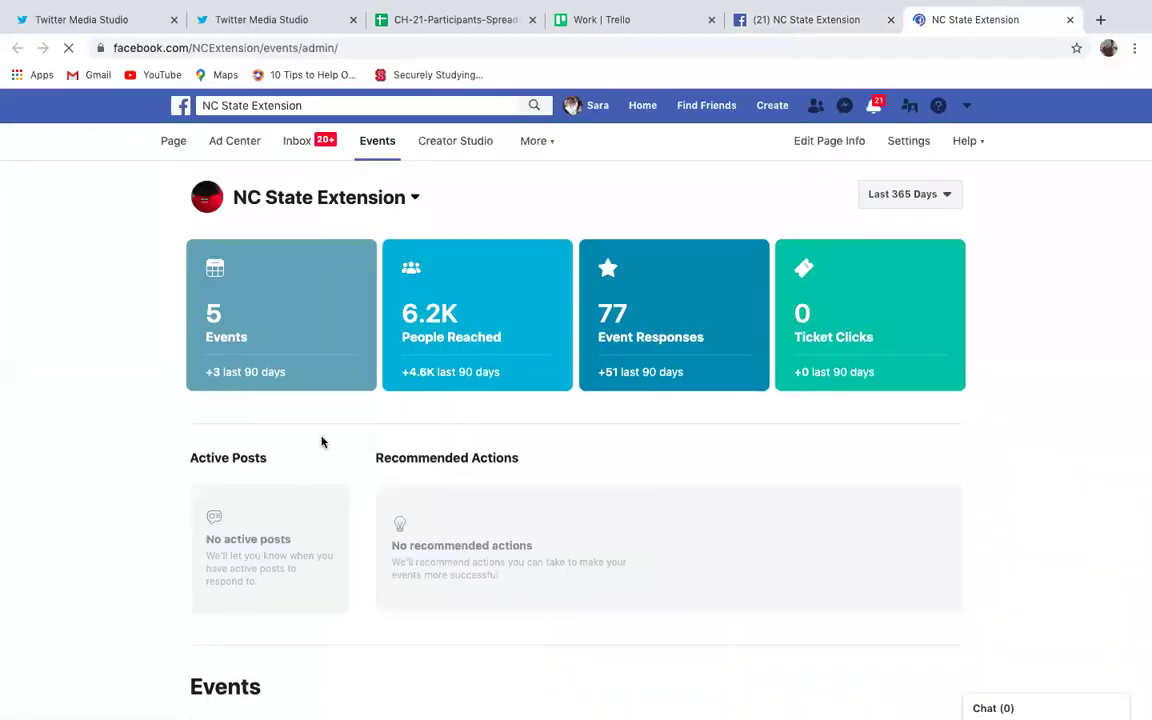
click(946, 194)
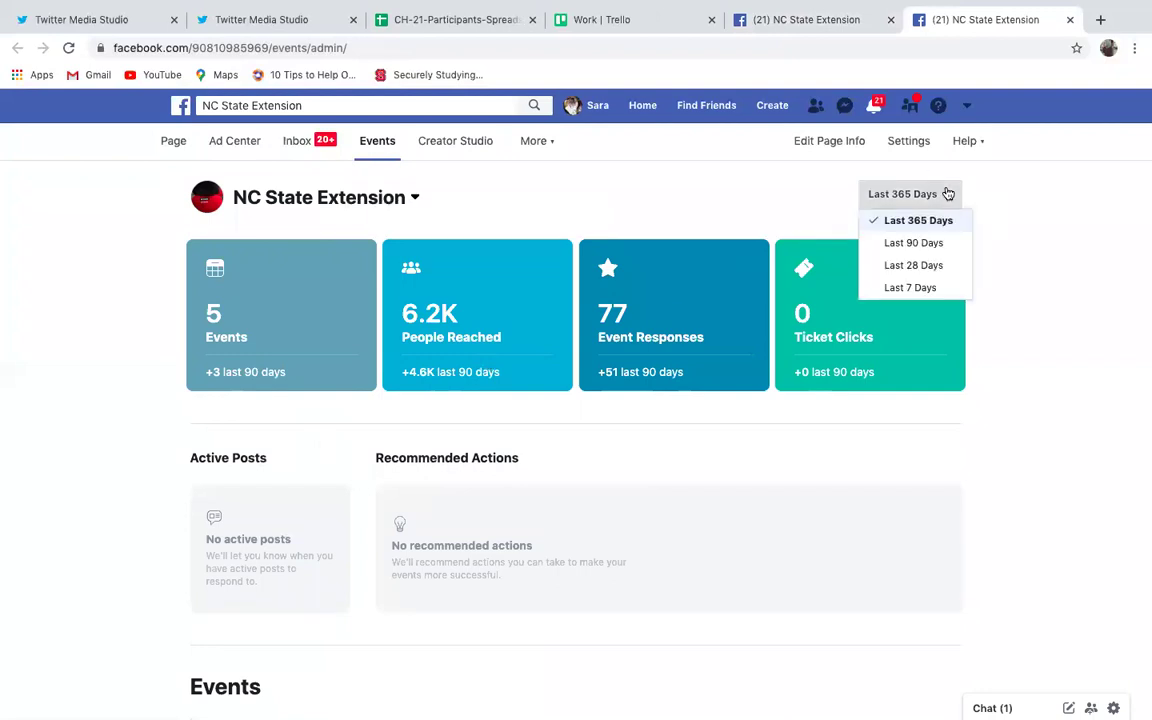
click(924, 266)
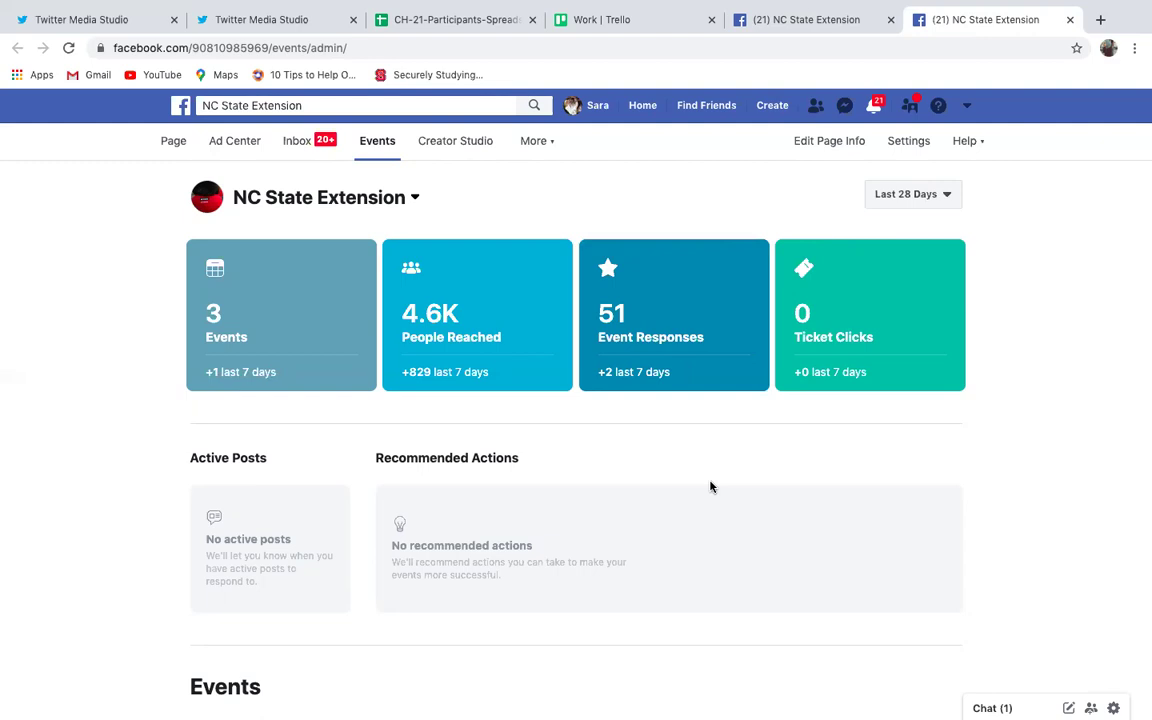
- Examine the reach and responses of the past events, and close the events page
scroll(710, 487, down, 5)
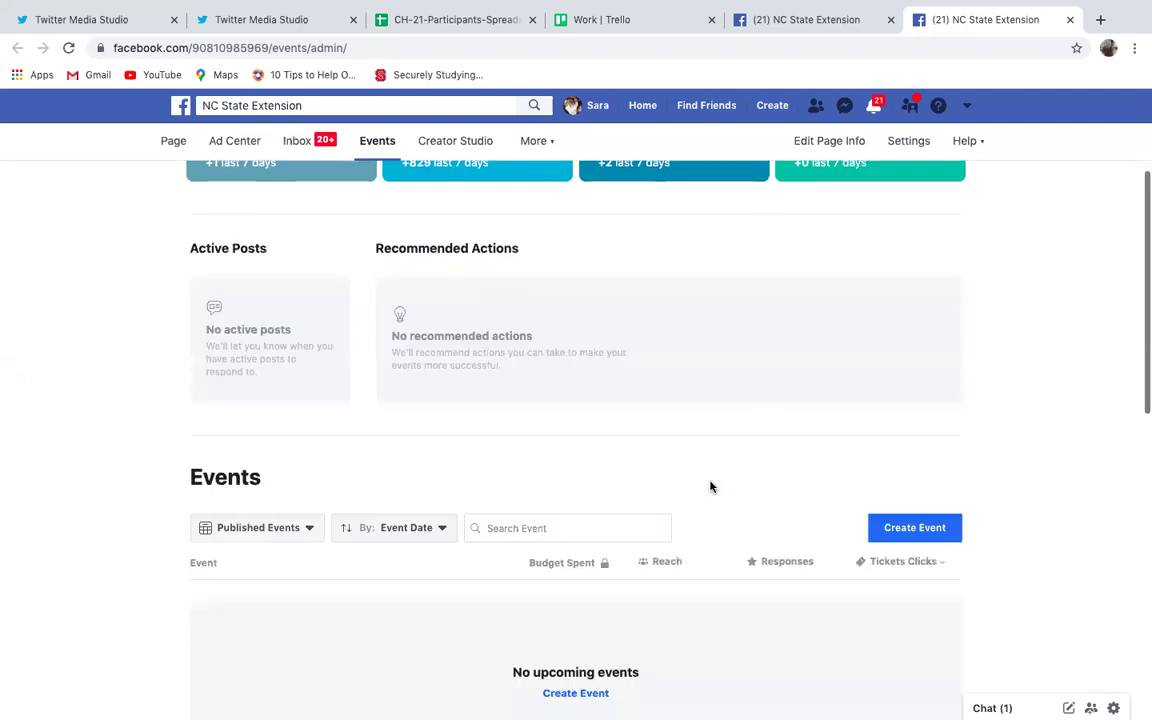
scroll(710, 487, down, 3)
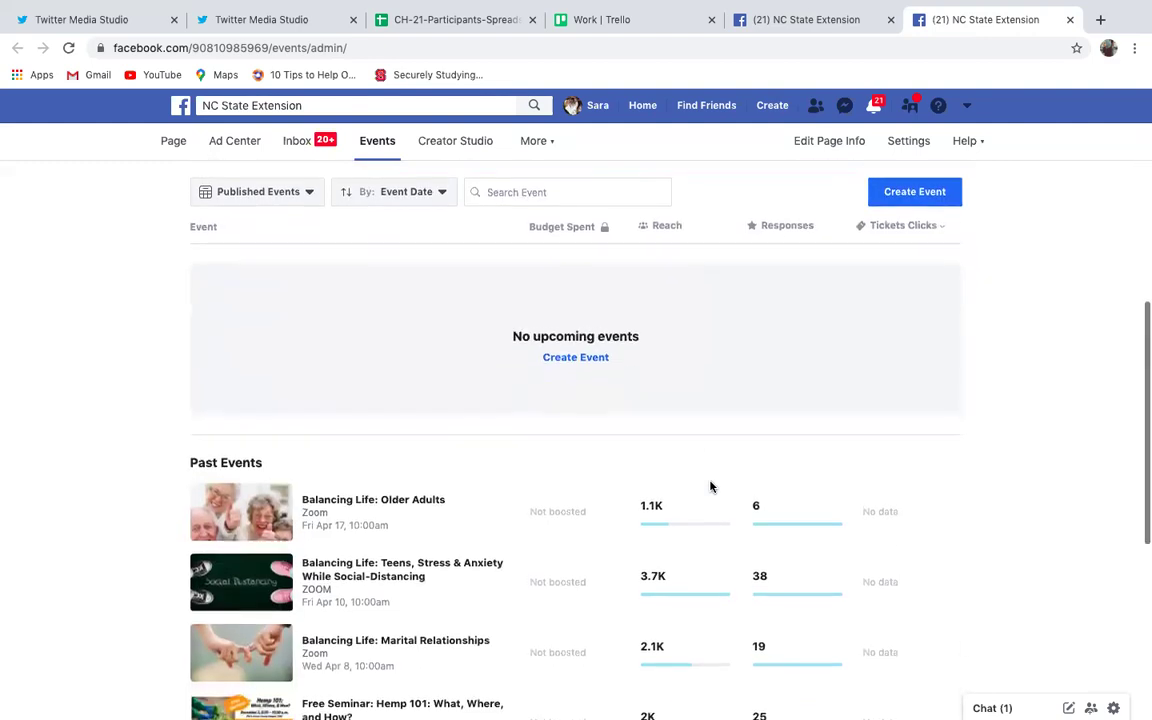
scroll(710, 487, down, 1)
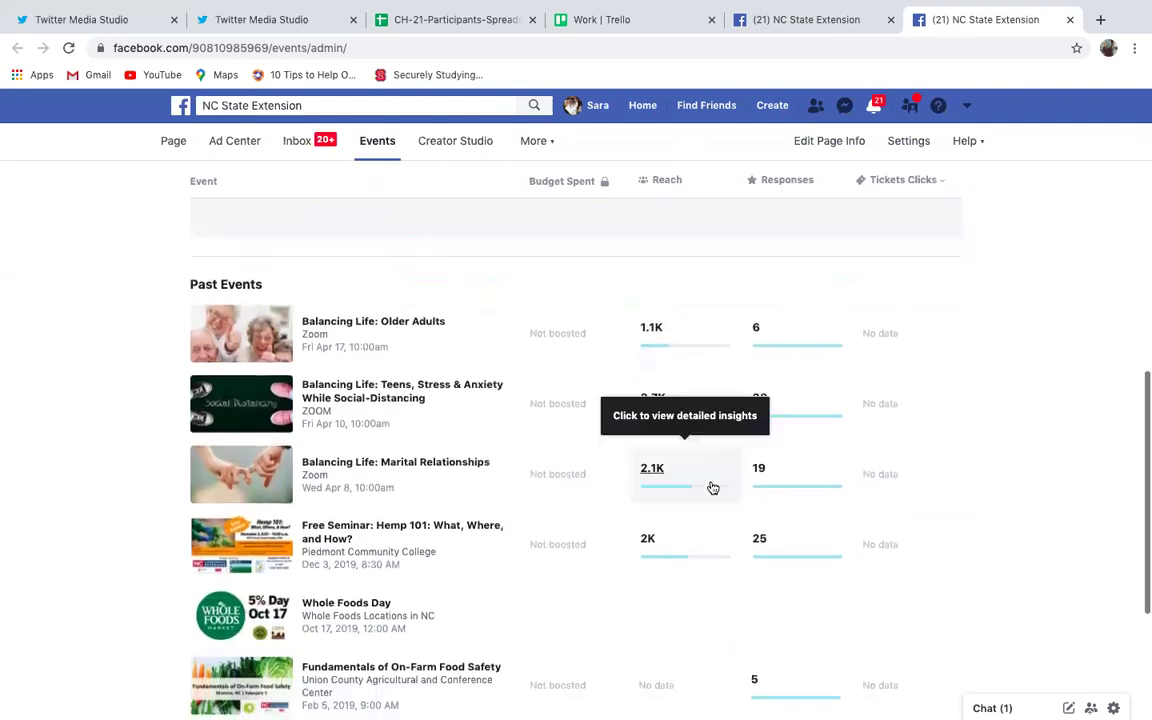
scroll(710, 484, up, 1)
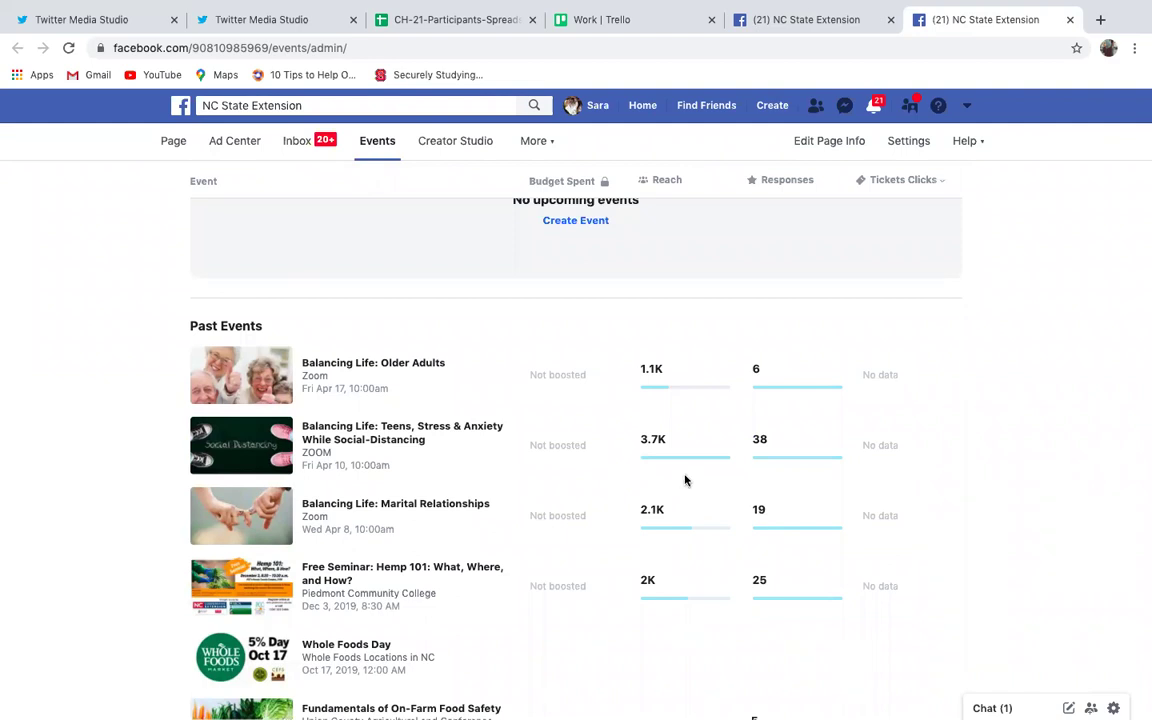
mouse_move(300, 362)
scroll(194, 284, up, 1)
scroll(194, 284, up, 5)
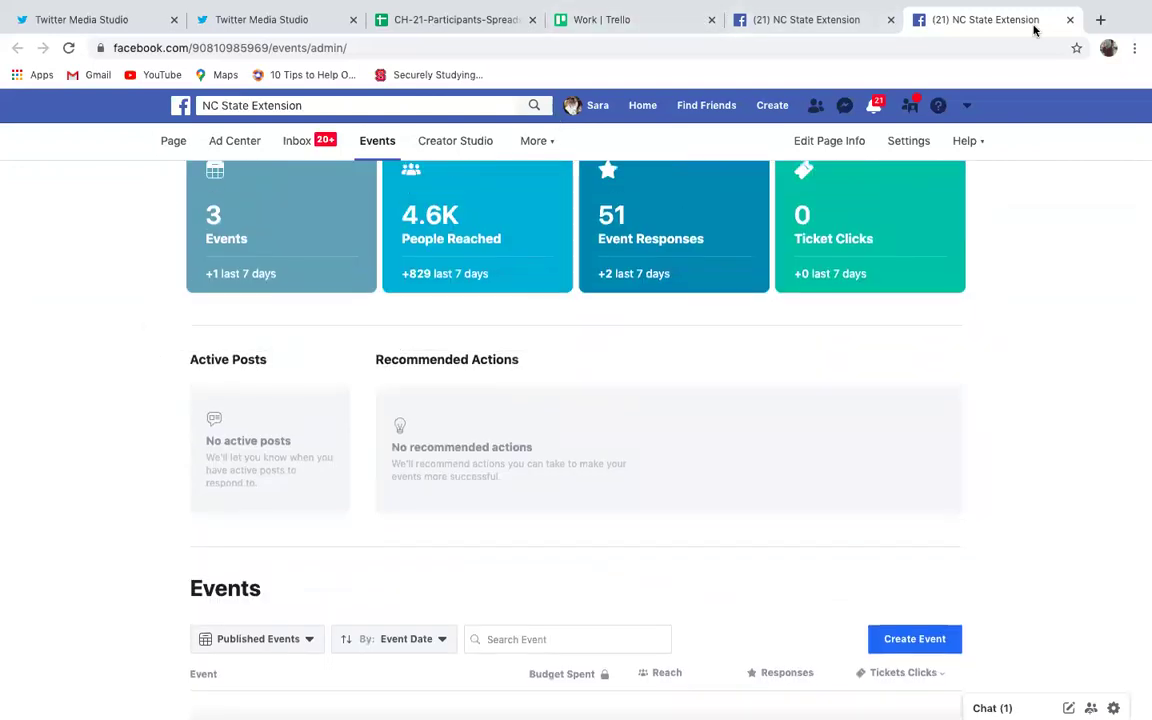
click(1070, 20)
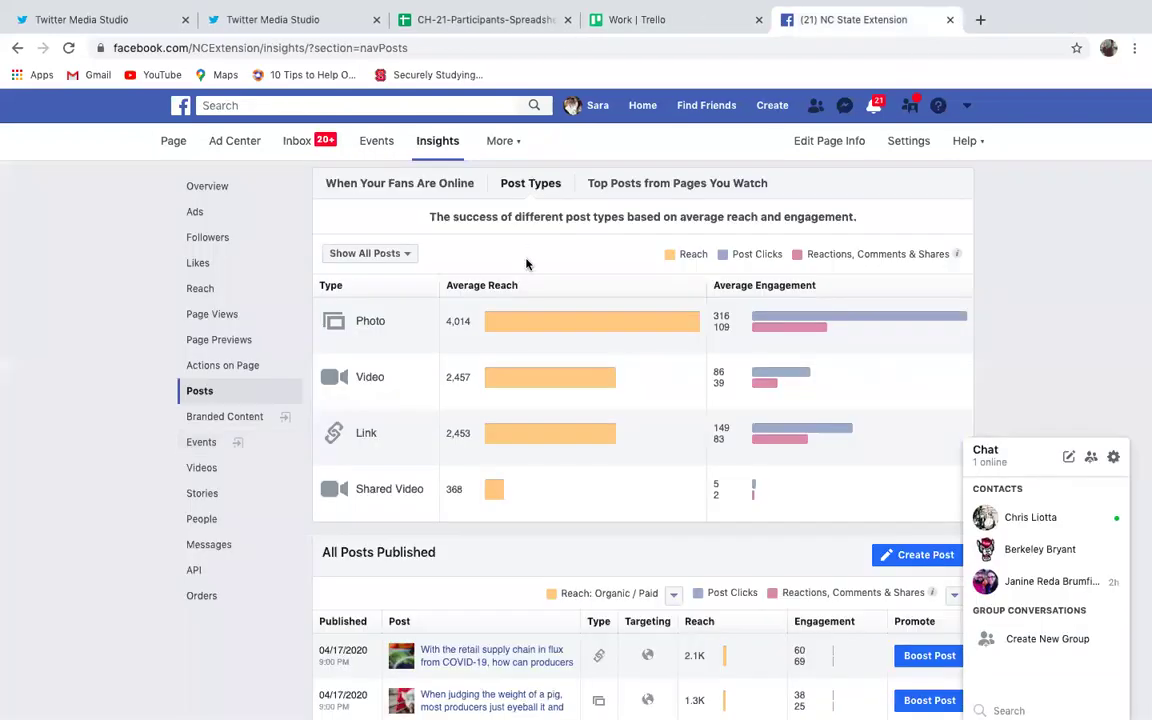
- Open the video insights in Creator Studio and set the performance date range to the last 28 days
click(203, 470)
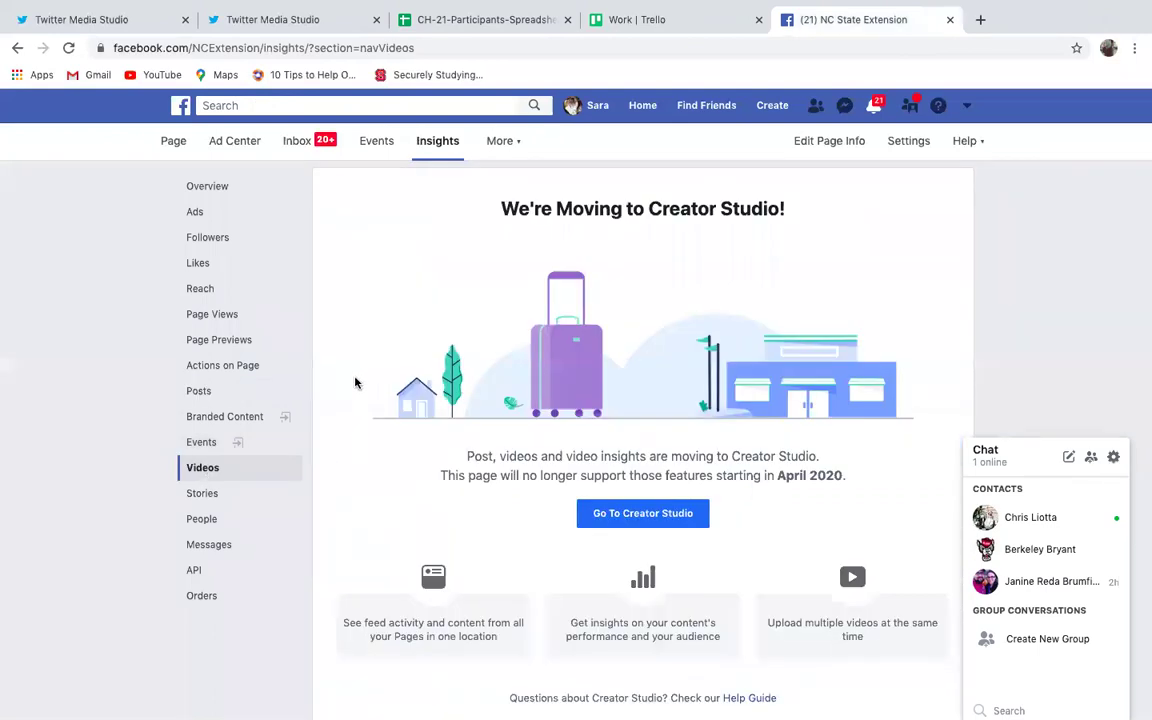
scroll(355, 382, down, 1)
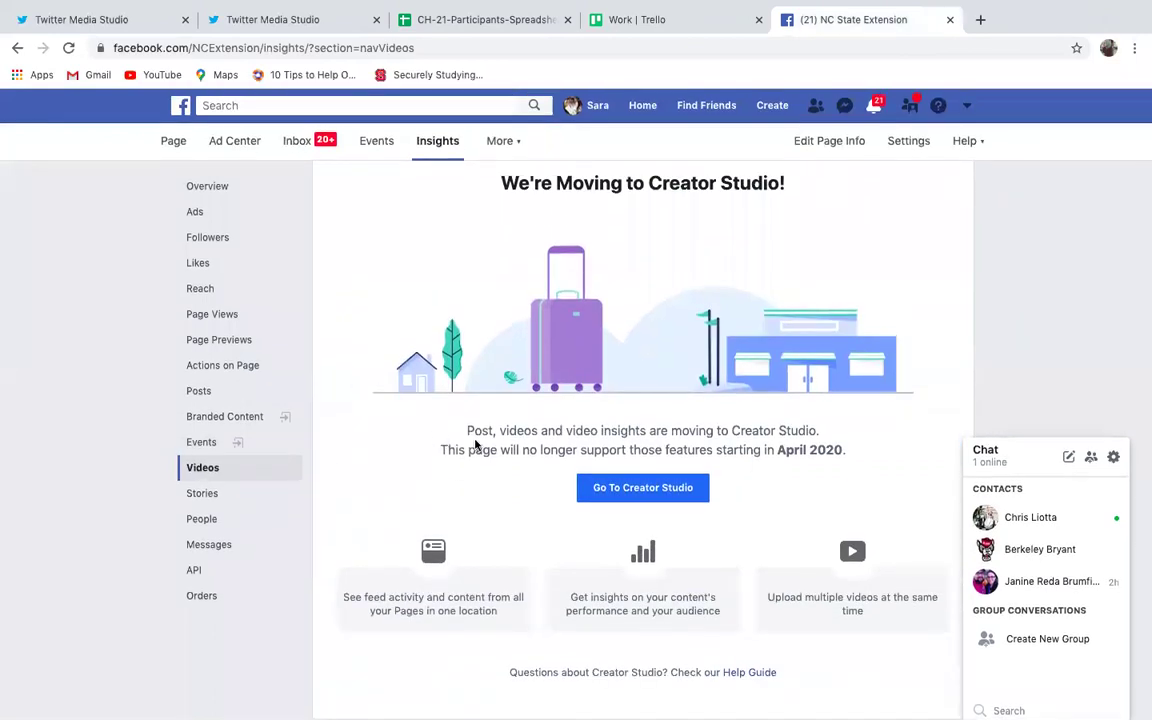
click(630, 490)
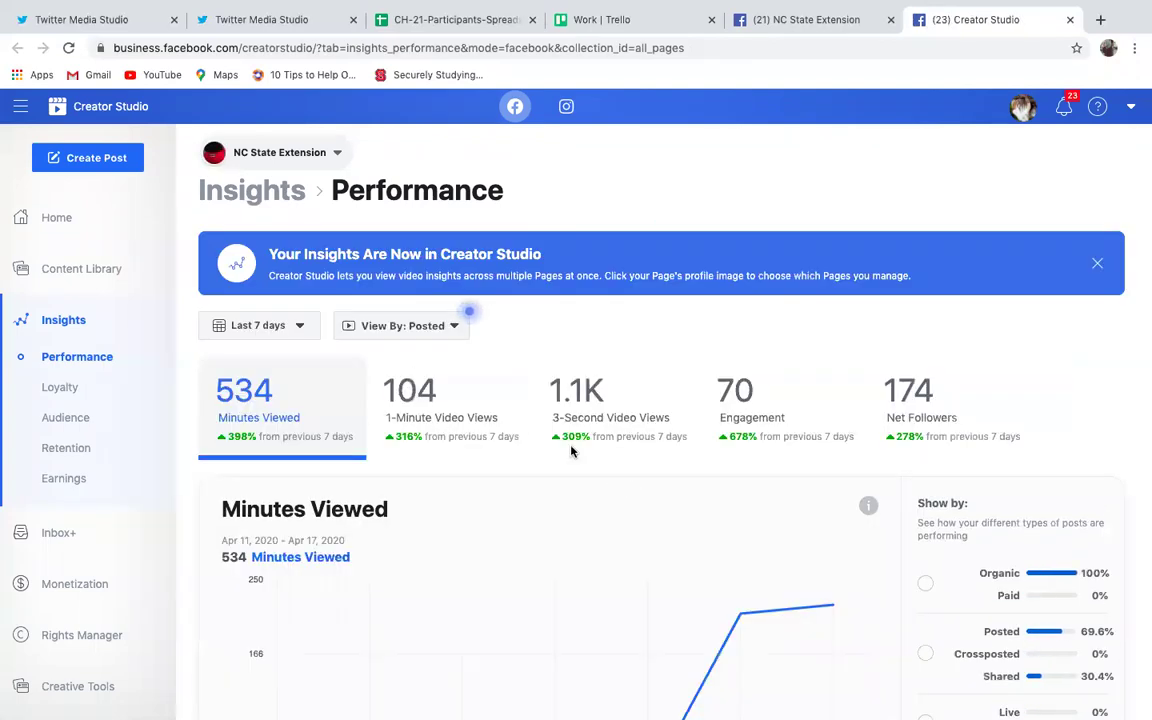
click(300, 329)
click(268, 477)
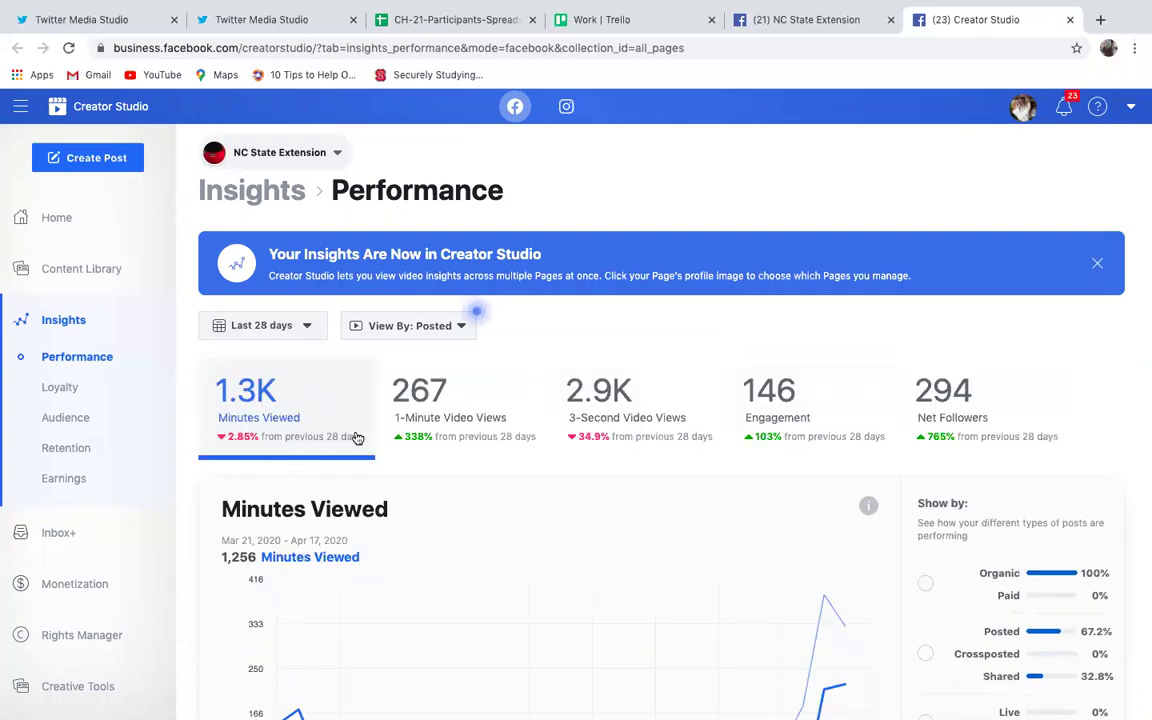
- Examine the Minutes Viewed chart on the Performance page, comparing daily values with the previous period
scroll(558, 337, down, 2)
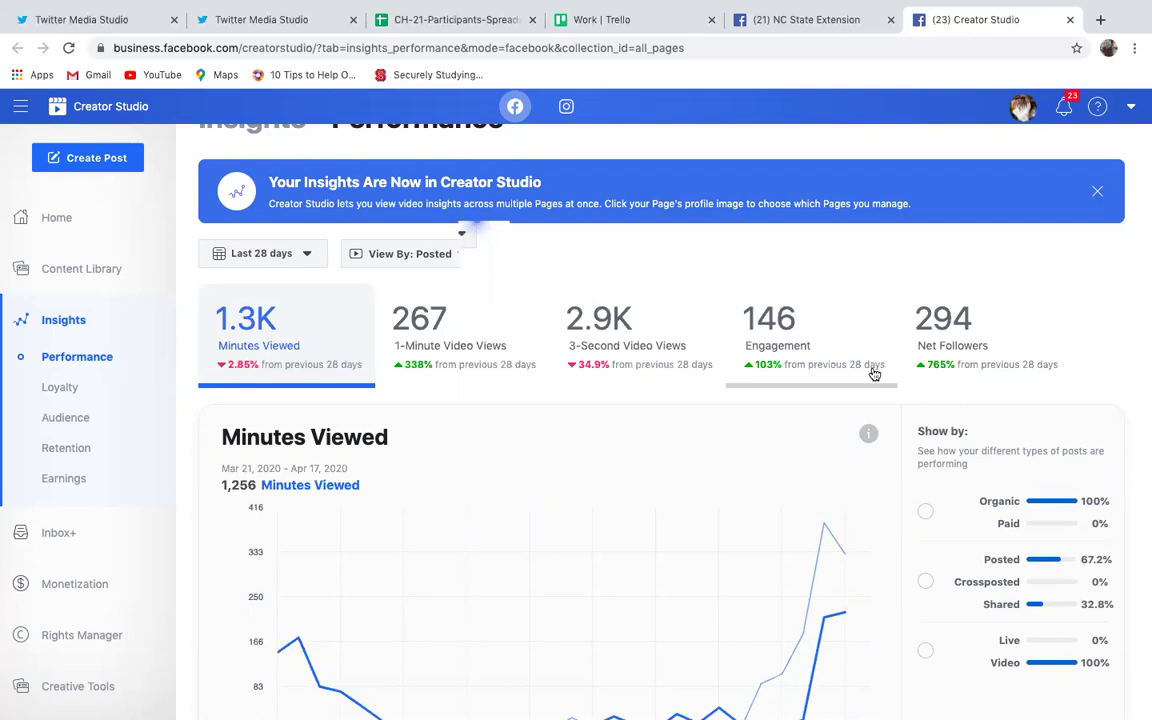
scroll(873, 373, down, 1)
scroll(873, 373, down, 2)
scroll(873, 373, down, 1)
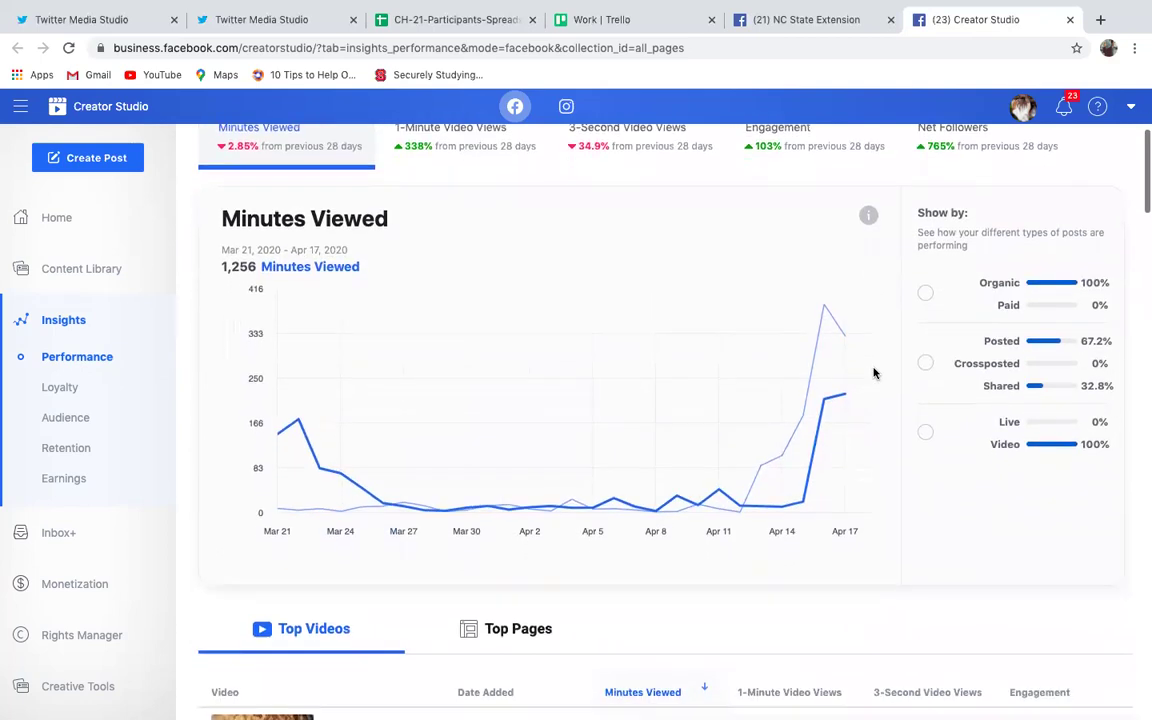
scroll(873, 373, down, 1)
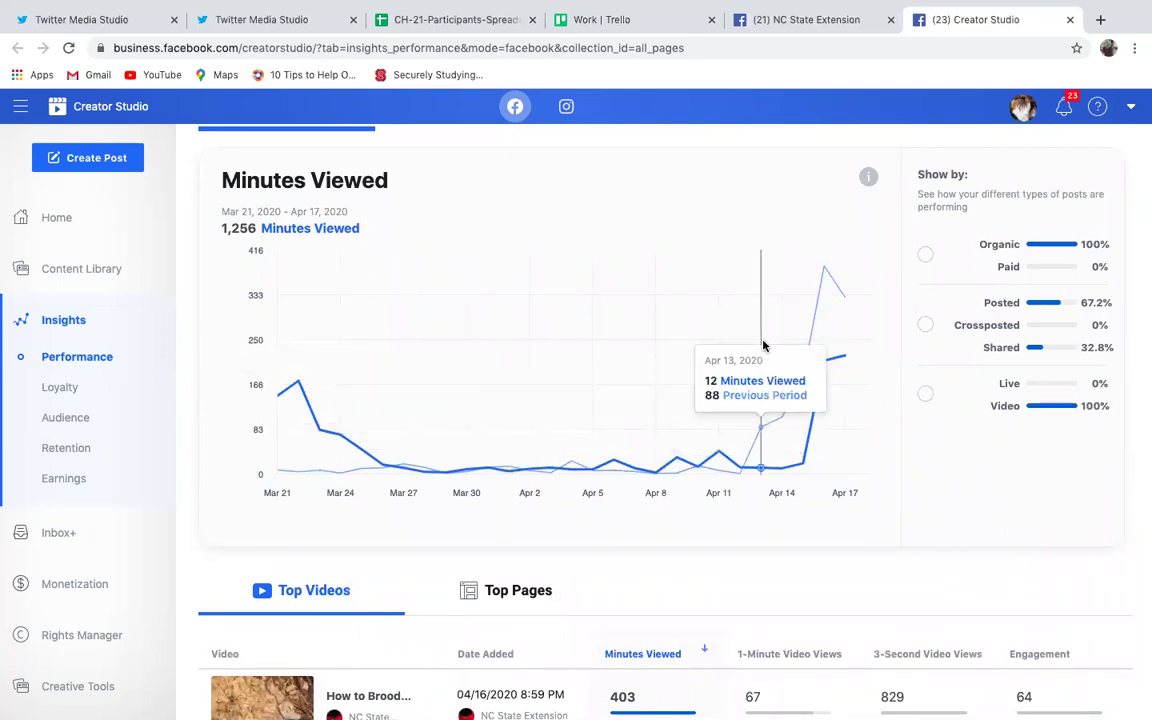
- Examine the Top Videos list by minutes viewed, video views and engagement, and close Creator Studio
scroll(763, 345, down, 1)
scroll(763, 345, down, 4)
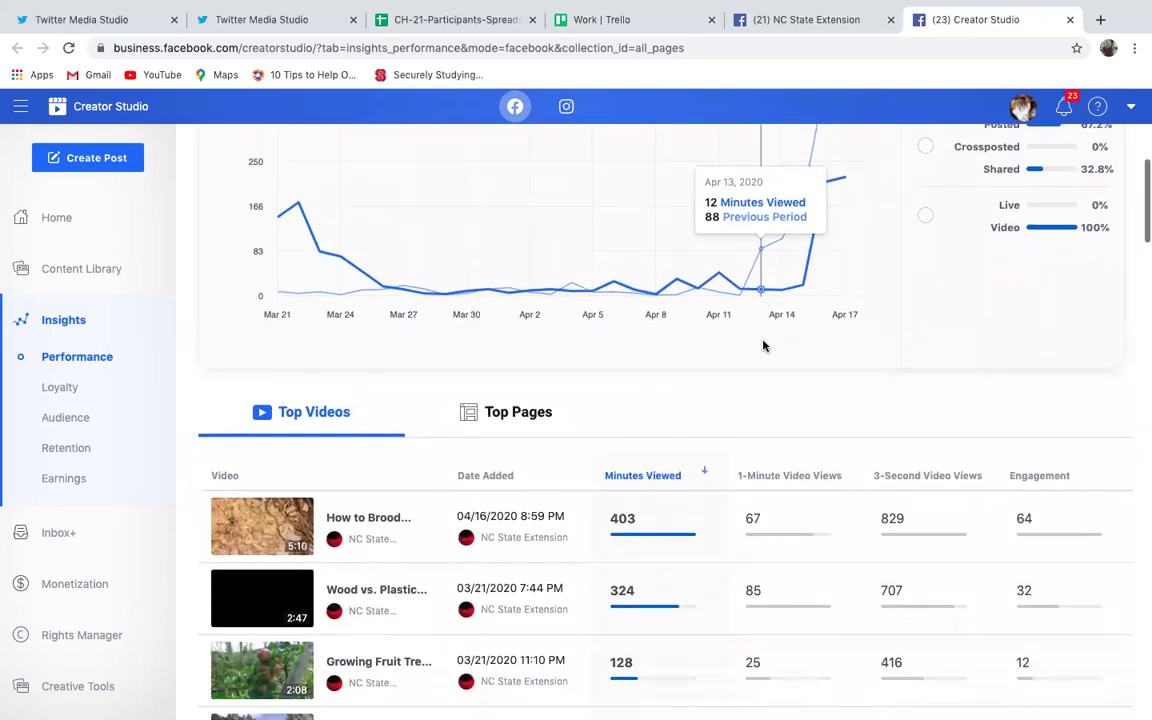
scroll(763, 345, down, 2)
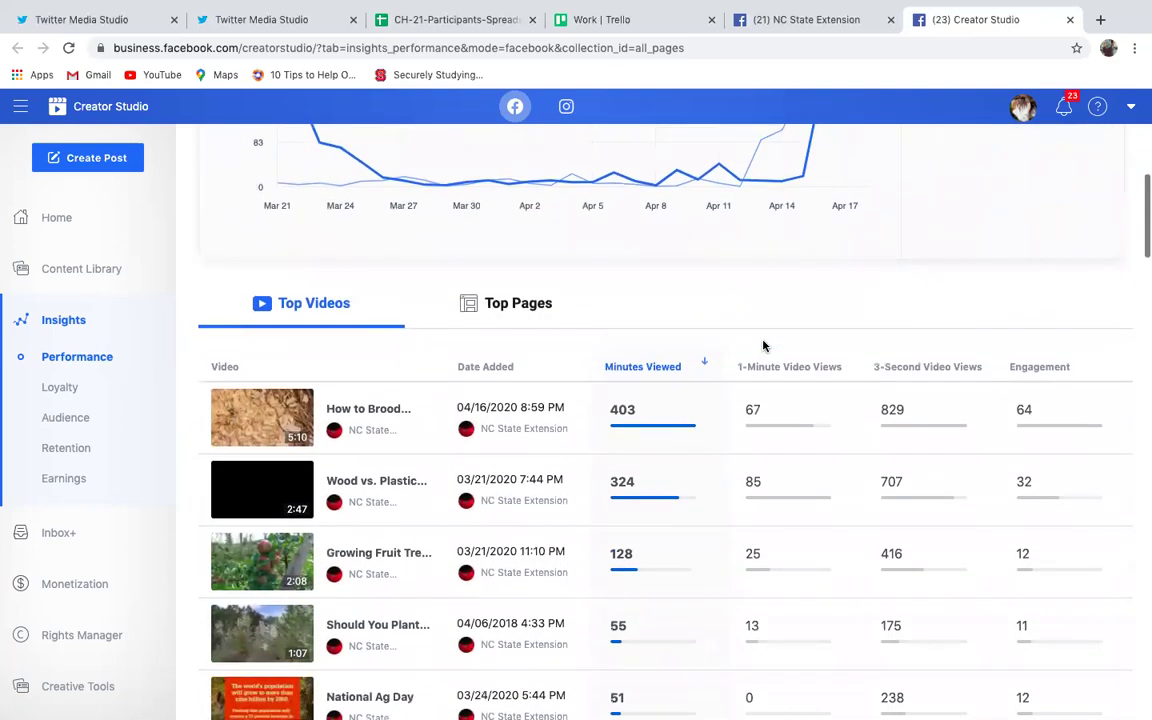
scroll(763, 345, down, 1)
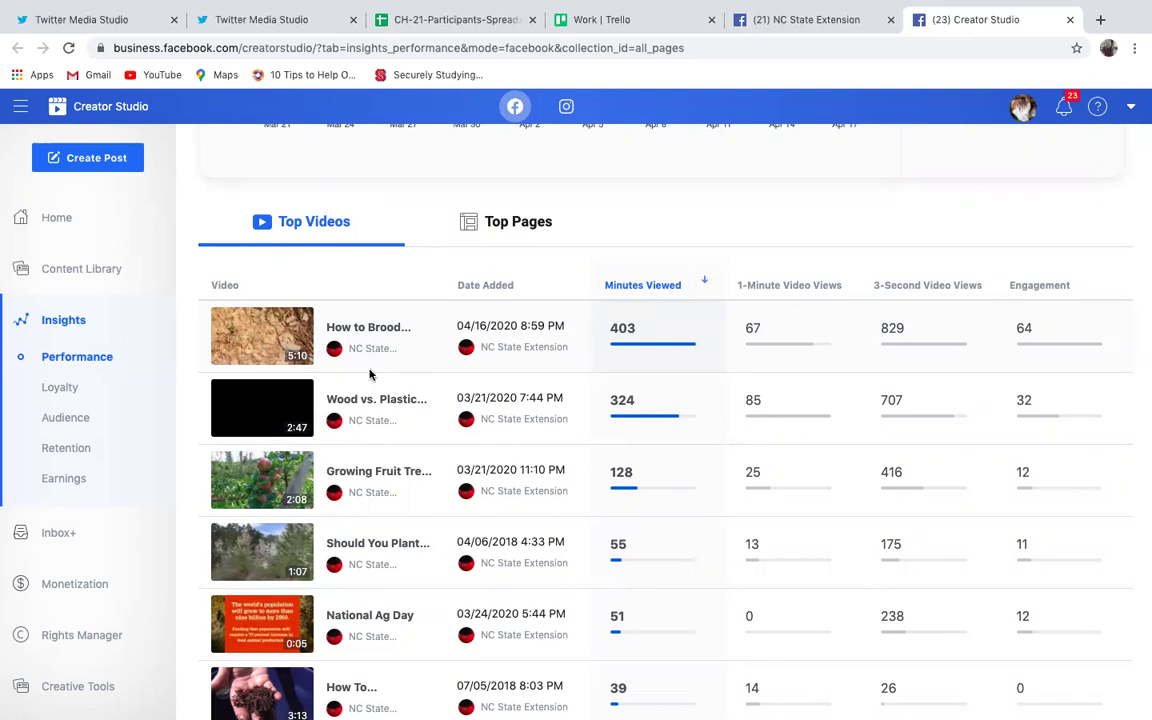
scroll(376, 412, down, 1)
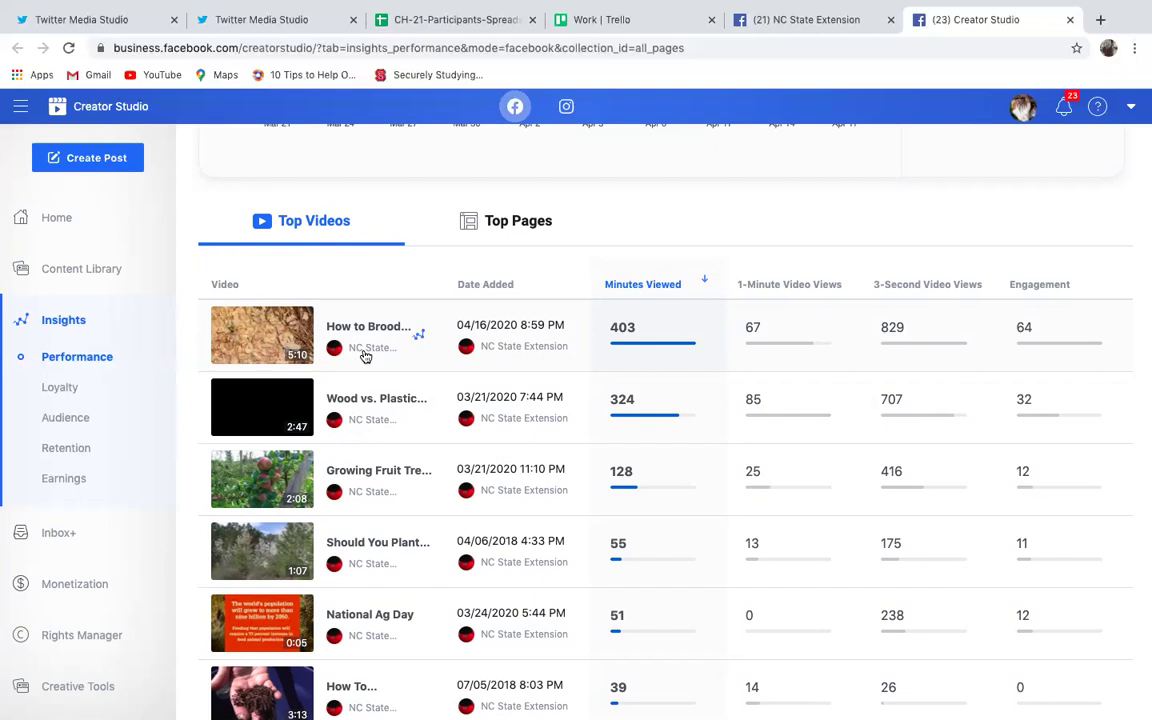
scroll(365, 355, down, 1)
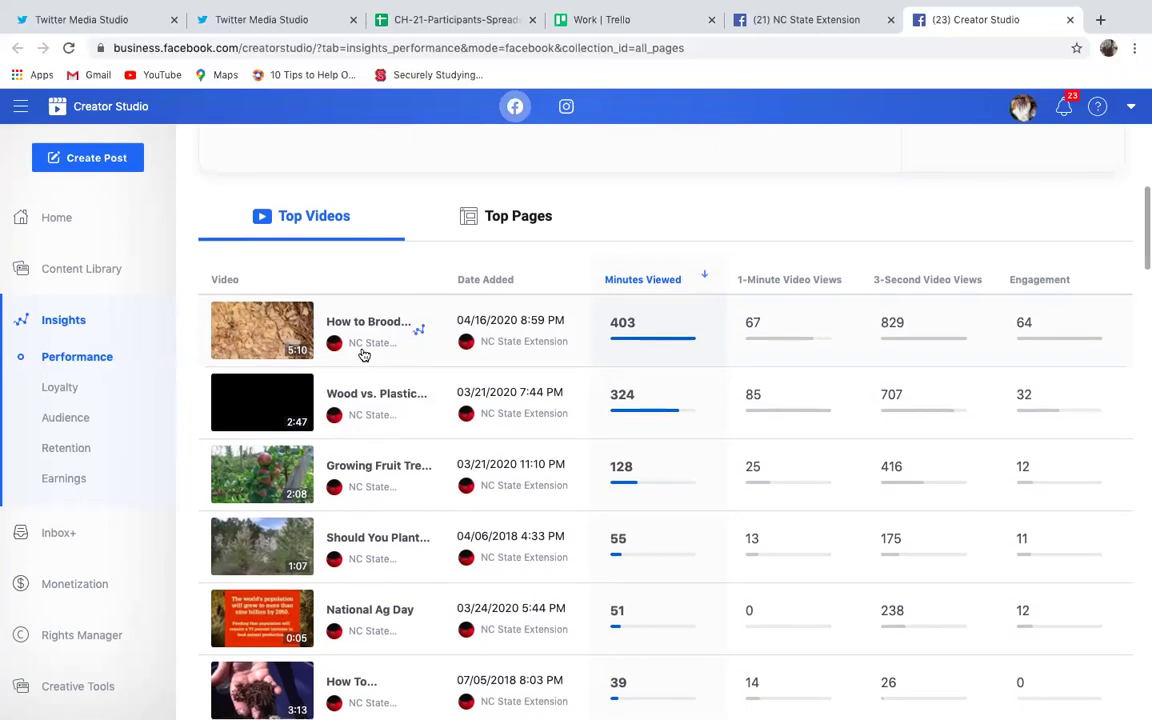
click(1071, 19)
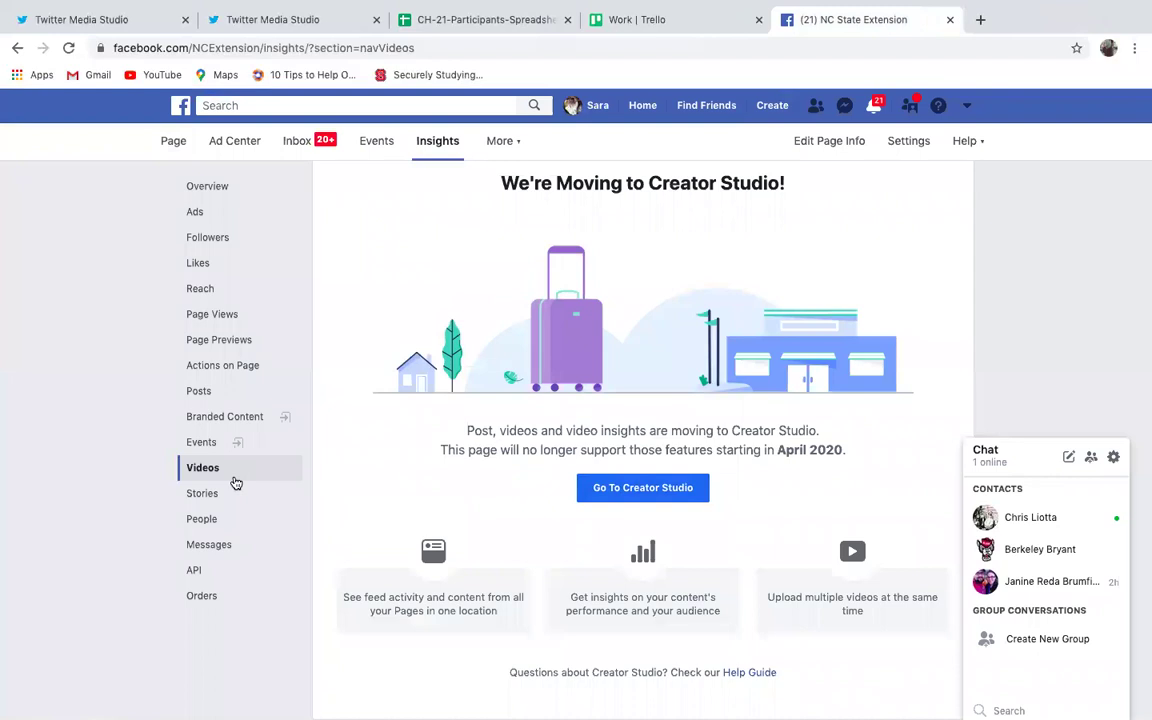
- Open the page's People insights and compare the age and gender demographics of Your Fans and Your Followers
click(204, 521)
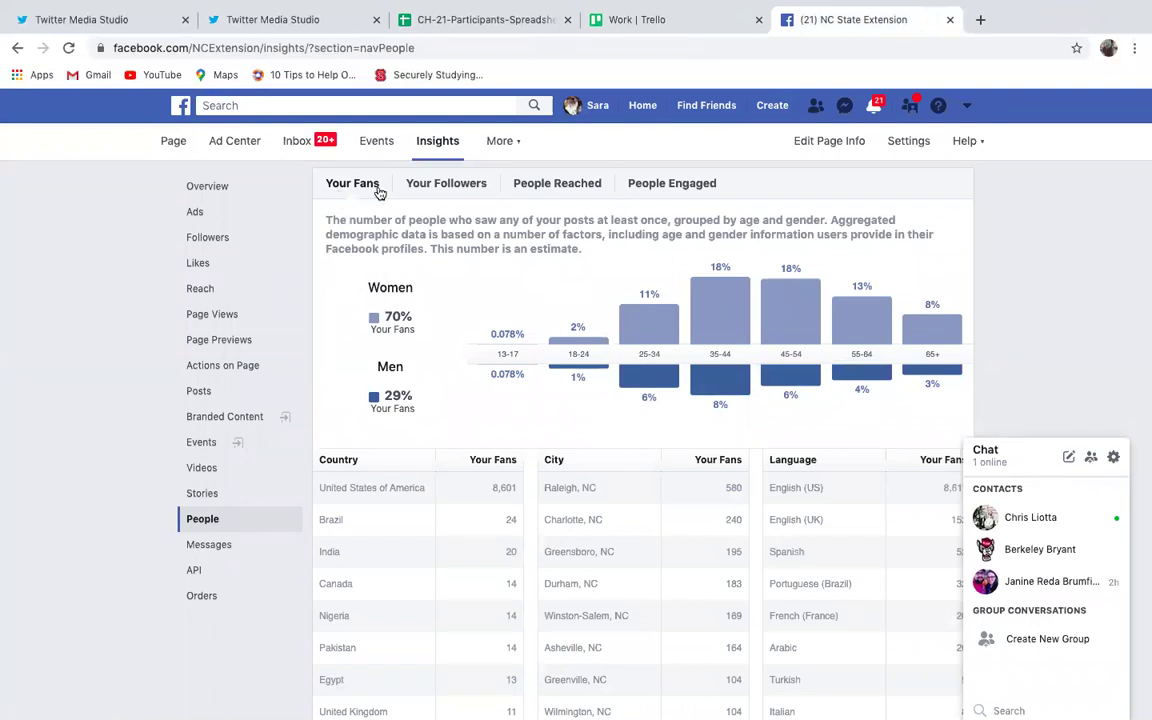
click(428, 193)
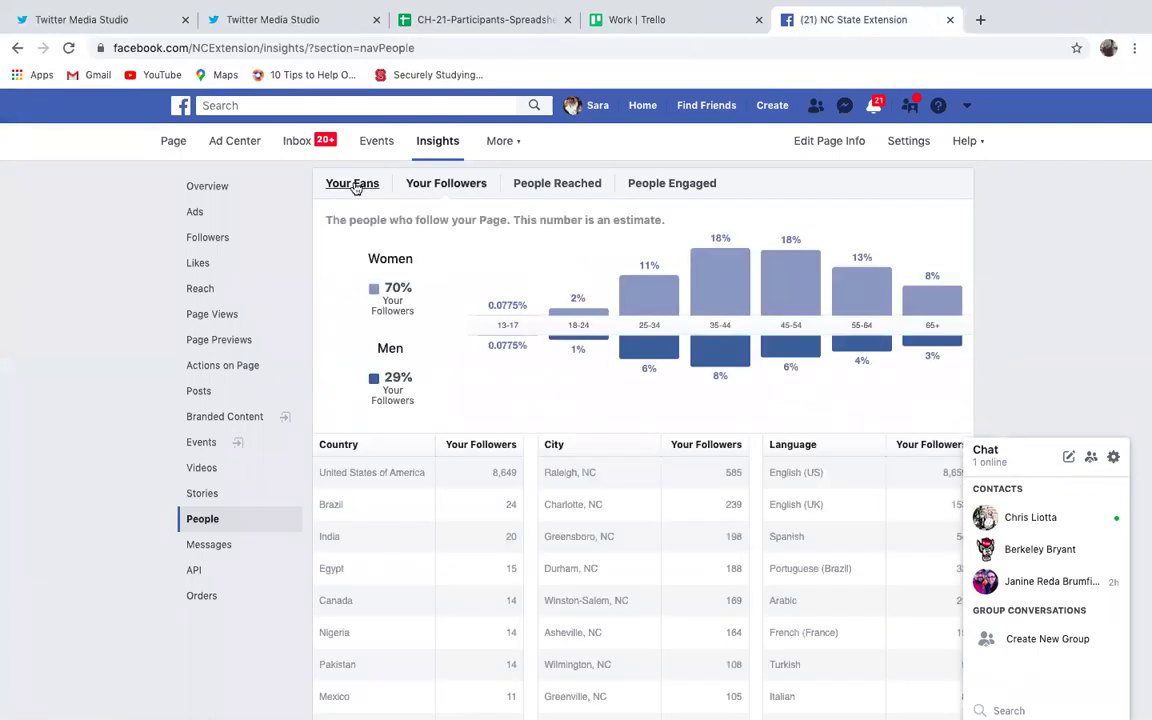
click(325, 178)
click(430, 185)
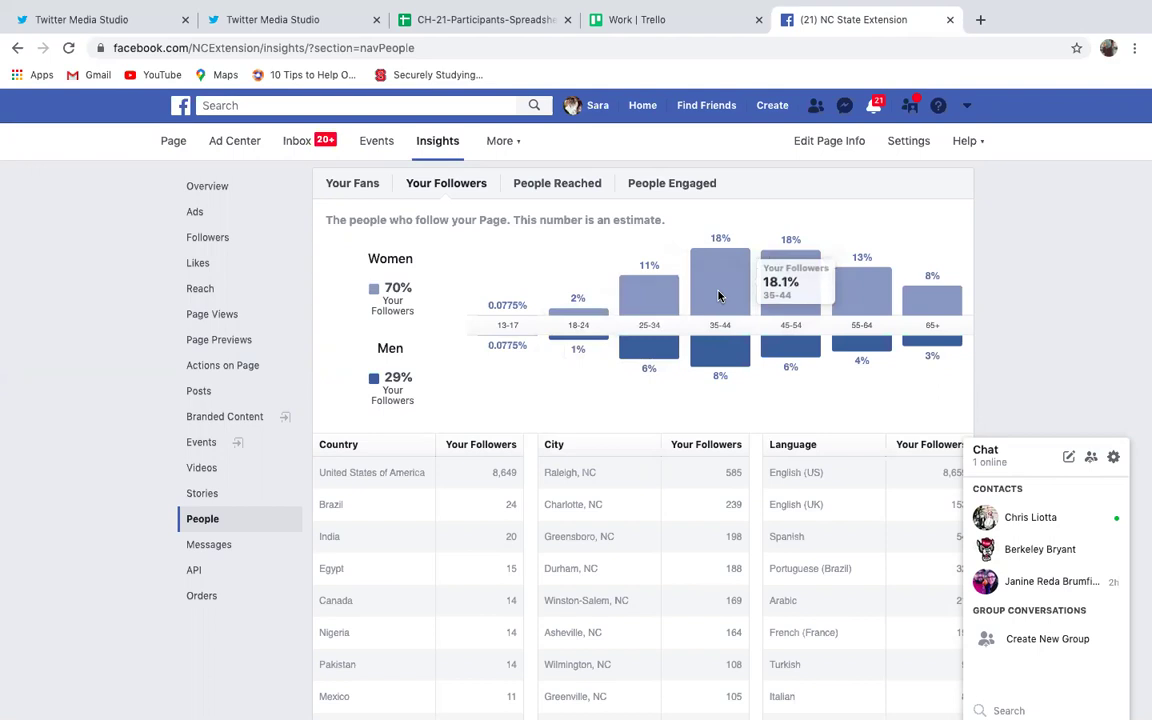
- Compare the age and gender breakdown of People Engaged with that of Your Followers, ending on the followers' breakdown
click(651, 189)
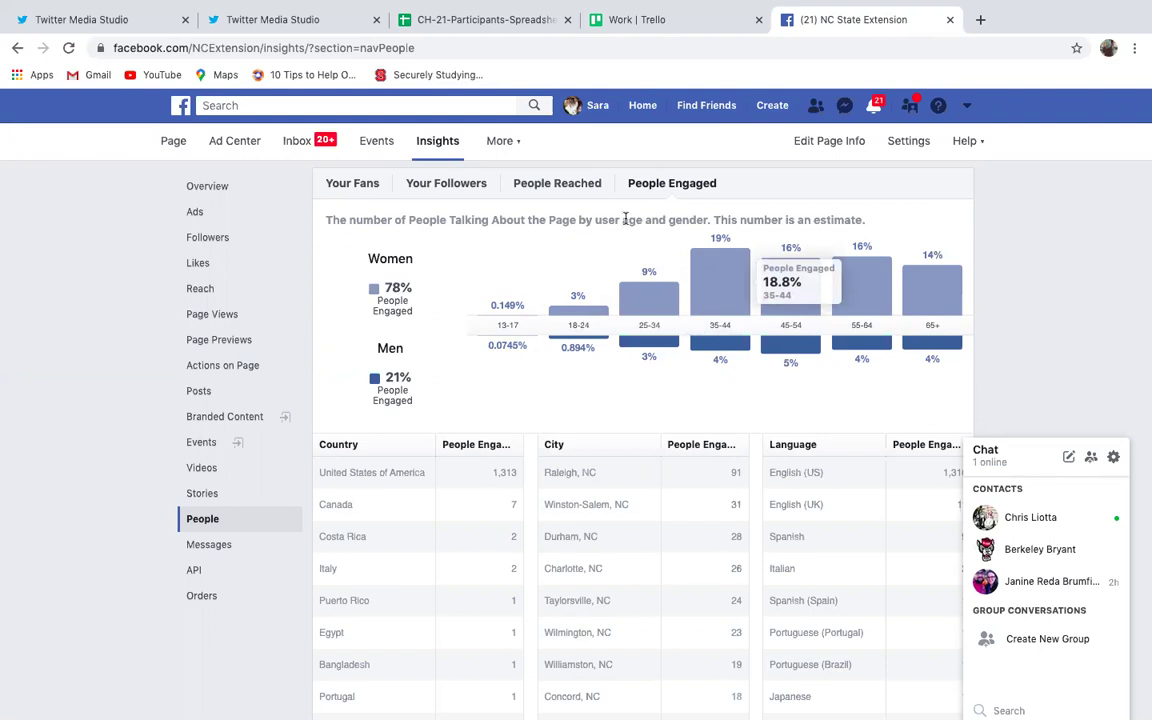
click(466, 185)
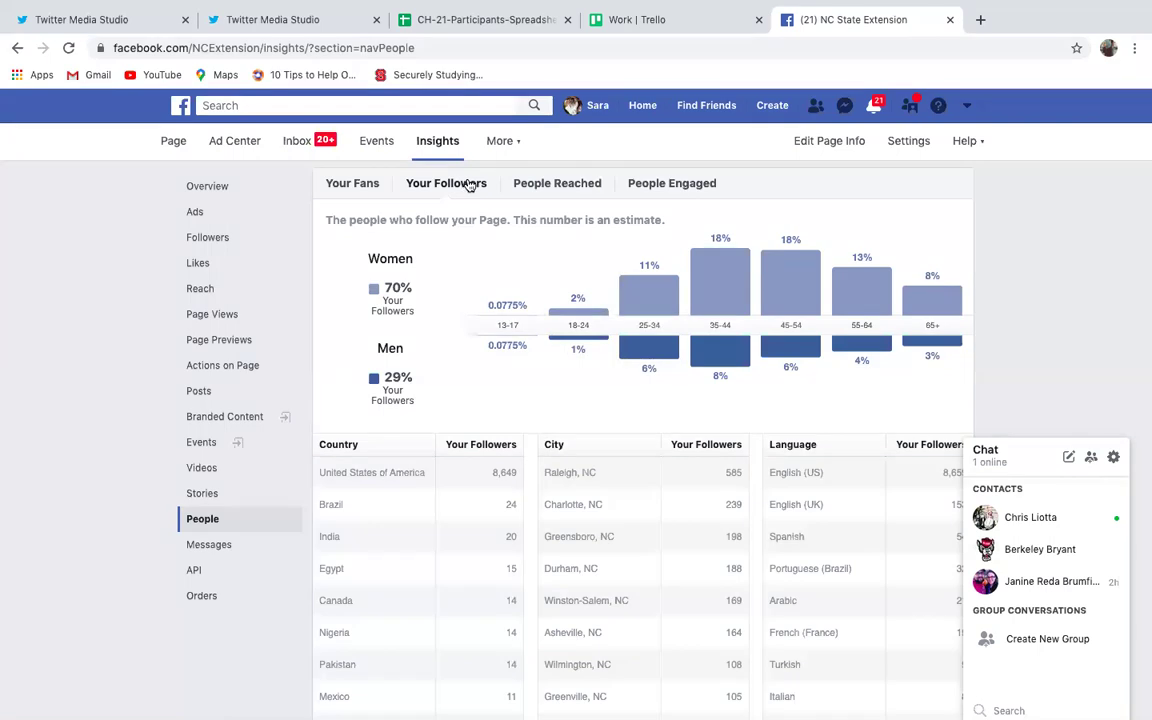
click(668, 184)
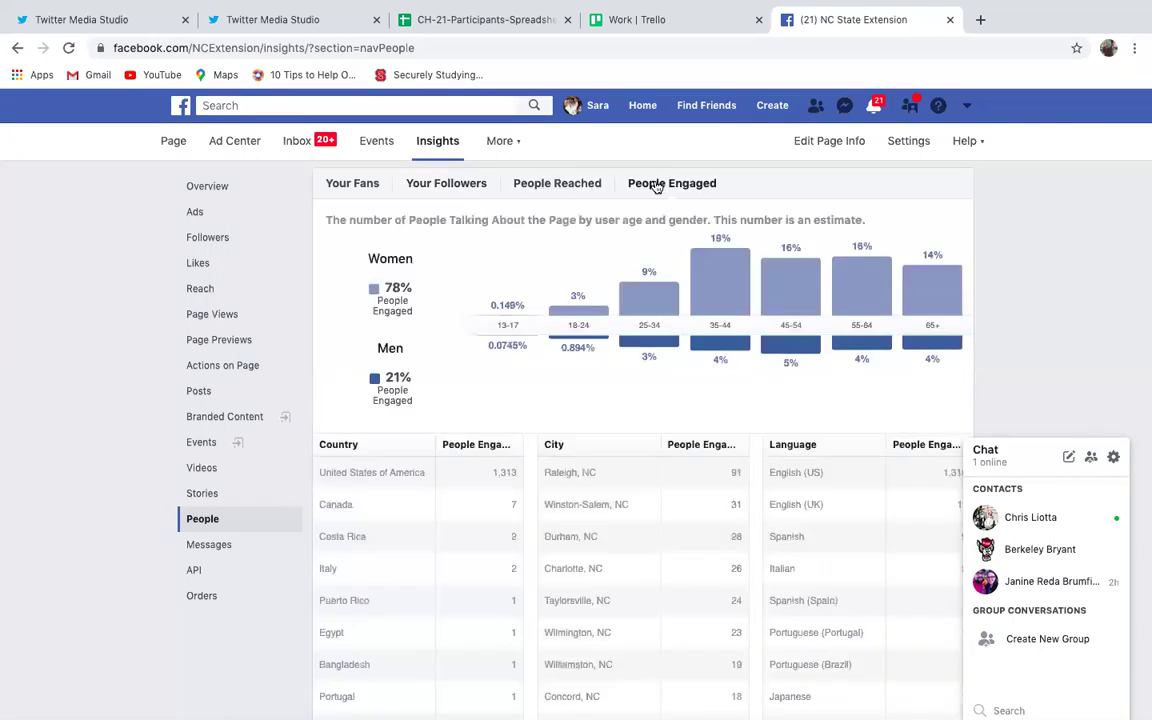
click(420, 187)
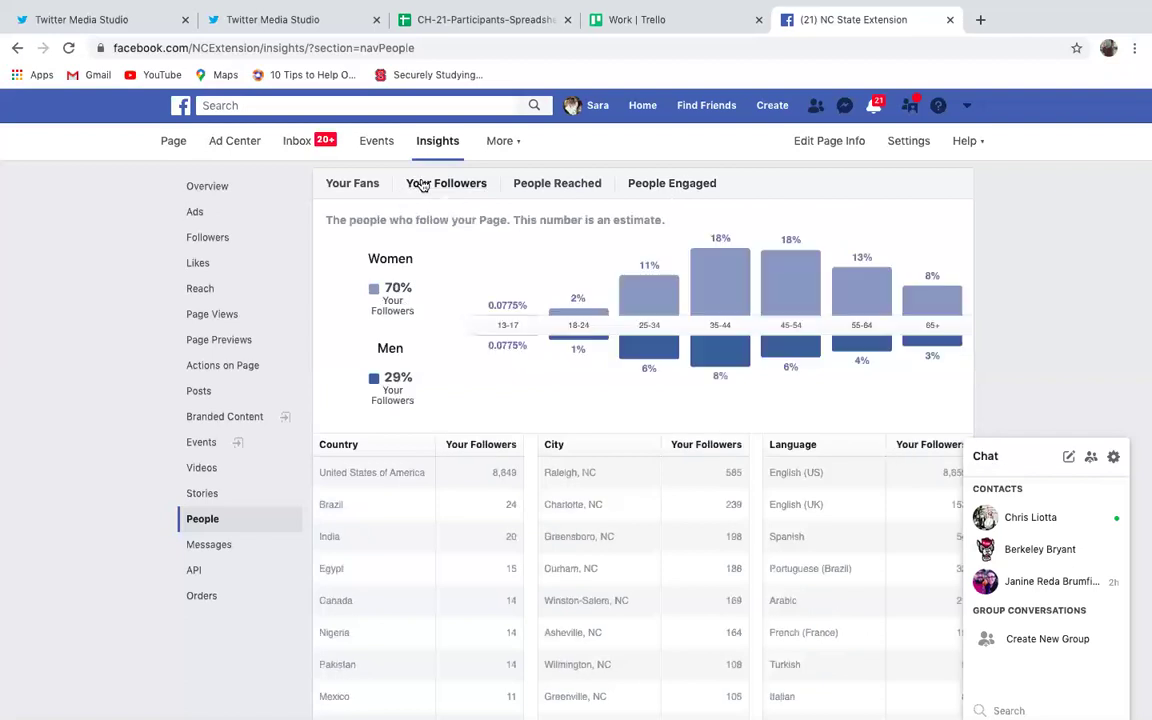
click(668, 184)
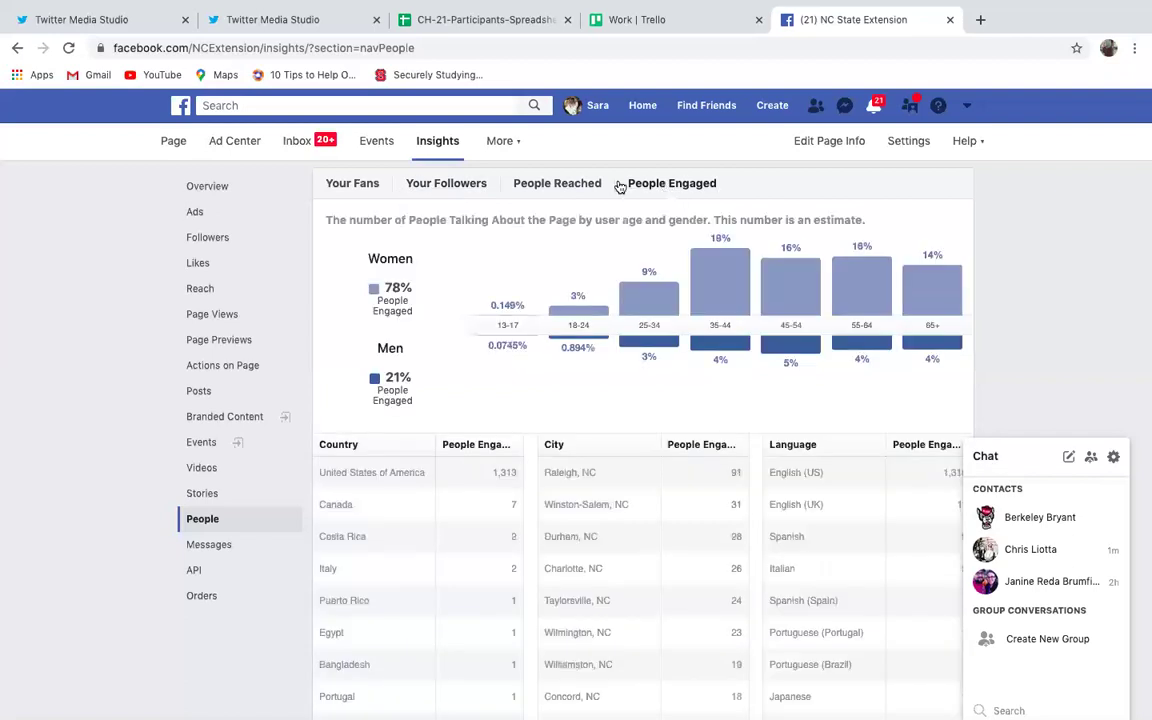
click(476, 187)
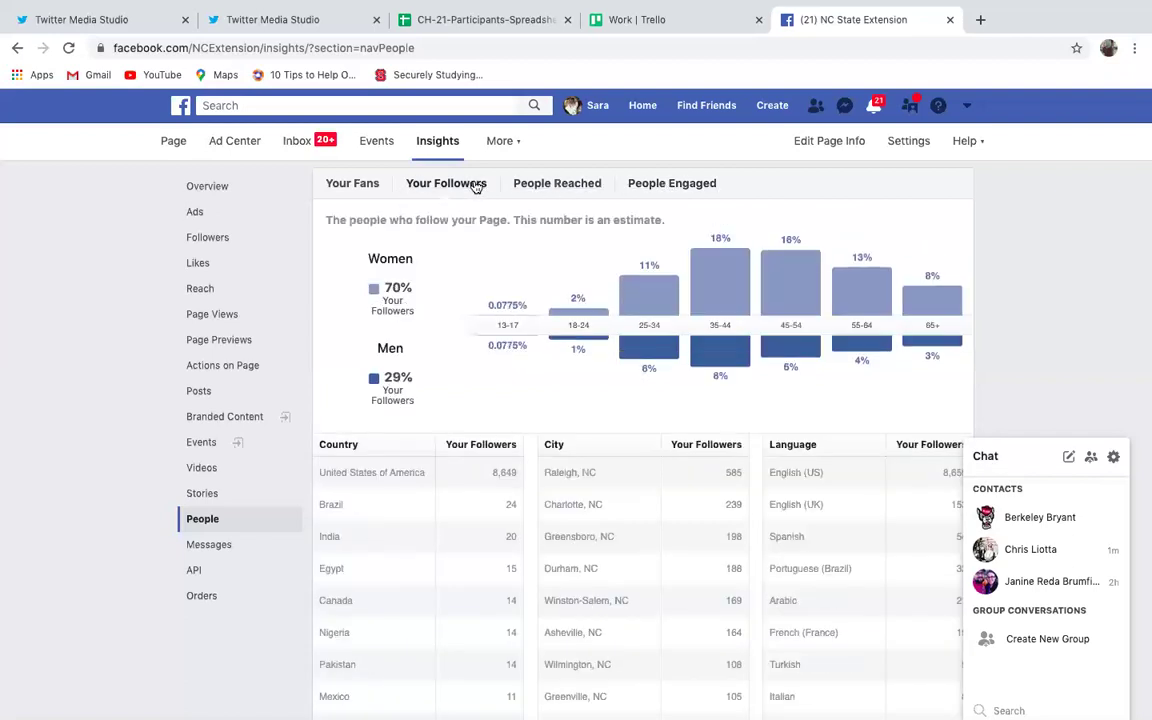
click(635, 184)
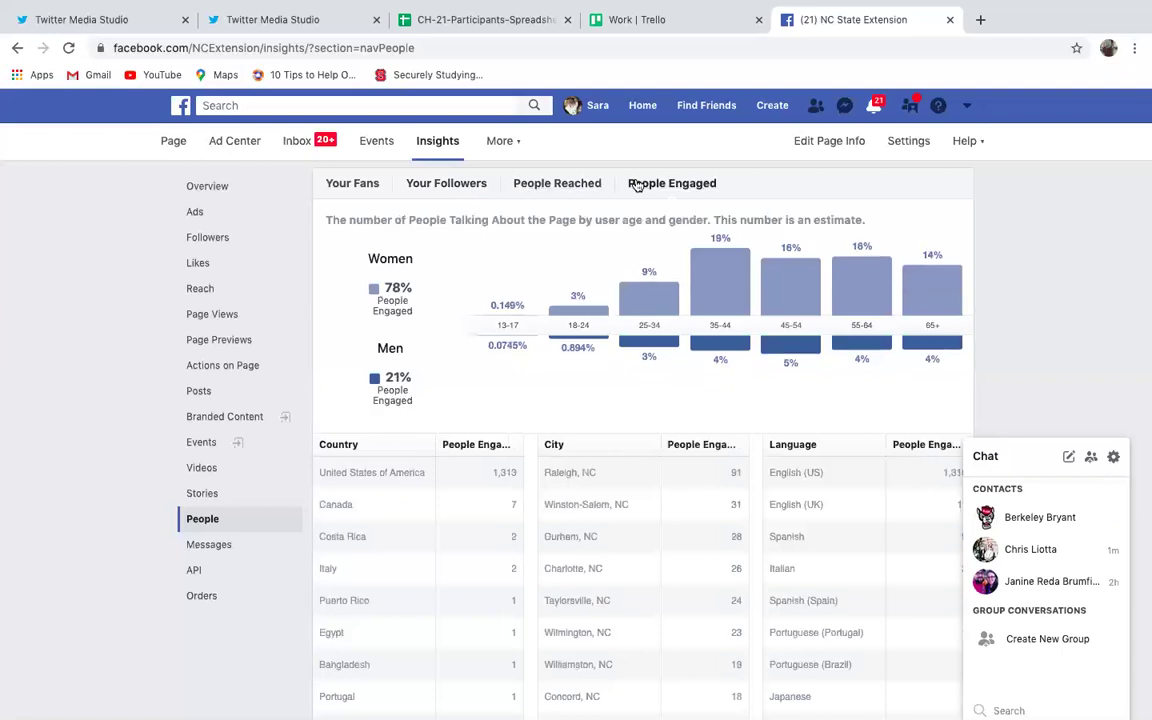
click(474, 187)
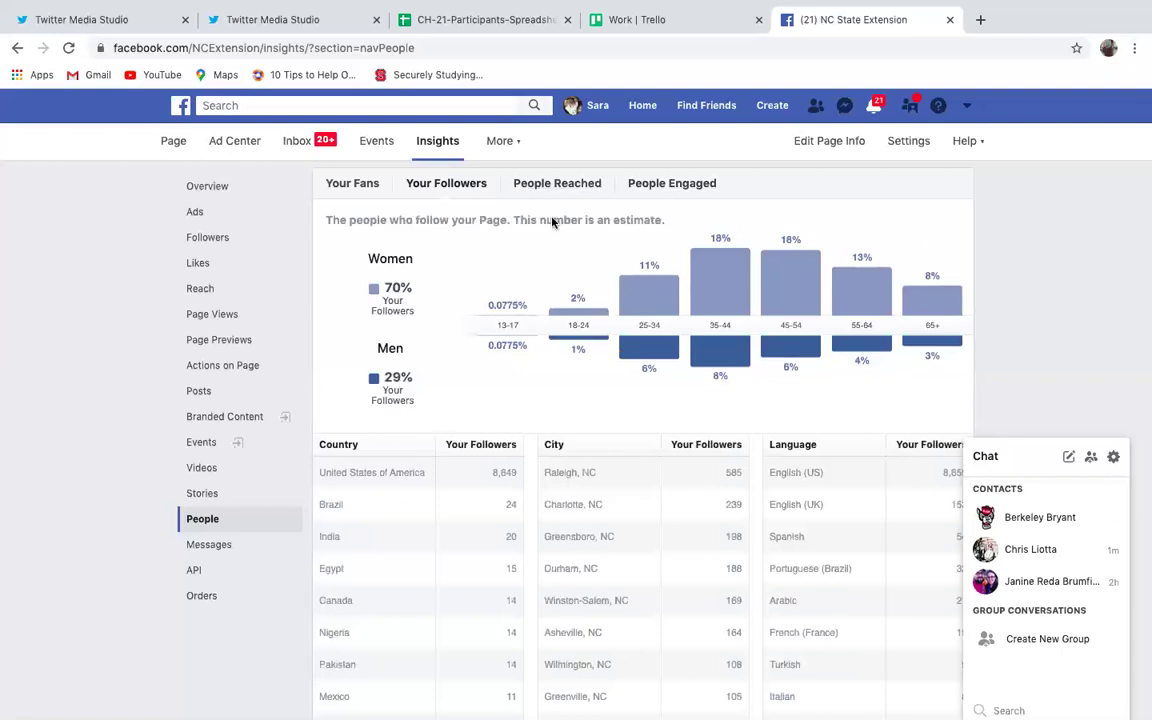